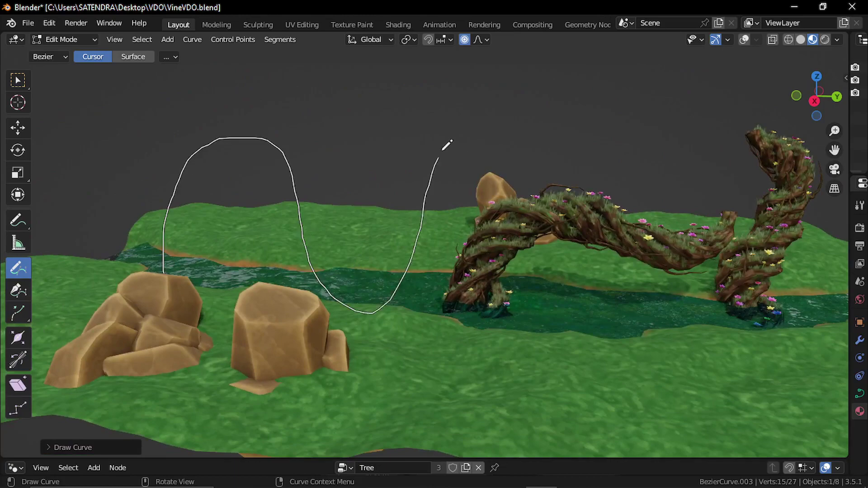
Step: Draw an additional wavy vine curve across the river between the rocks and the existing vines, and leave Edit Mode
left_click_drag(564, 176, 586, 161)
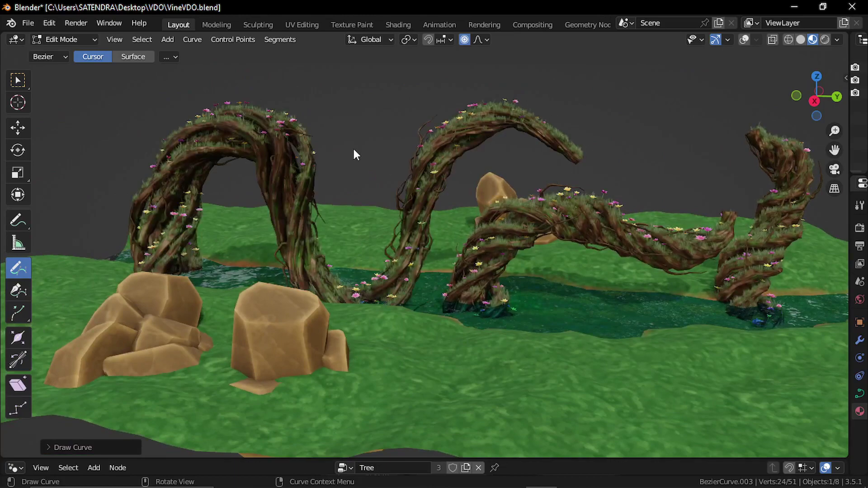
key("Tab")
scroll(476, 205, "up", 3)
middle_click_drag(479, 224, 420, 223)
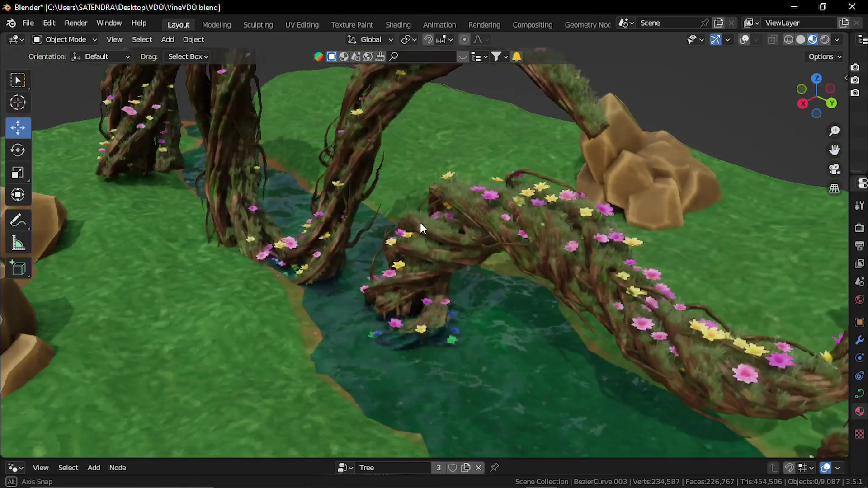
Step: Adjust the Multiply Add node's twist multiplier and the branch curve's End Z value in the Tree node setup
scroll(421, 224, "down", 3)
middle_click_drag(541, 259, 500, 238, "shift")
scroll(419, 253, "up", 3)
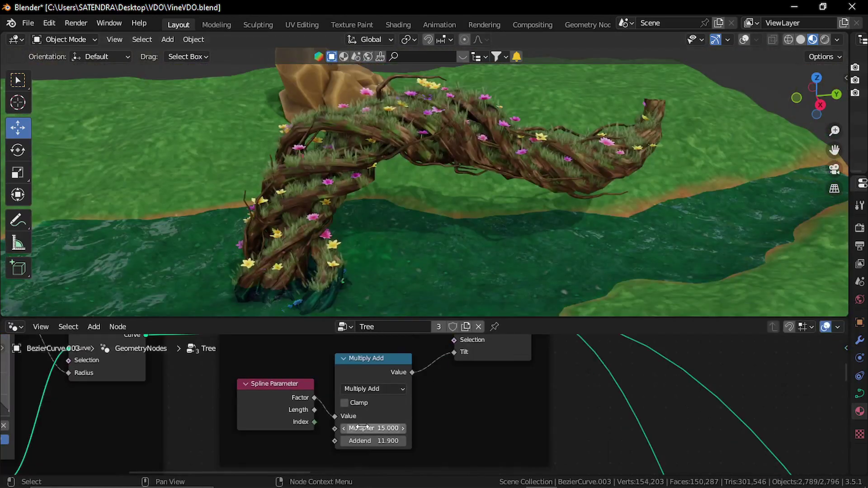
left_click_drag(375, 428, 406, 440)
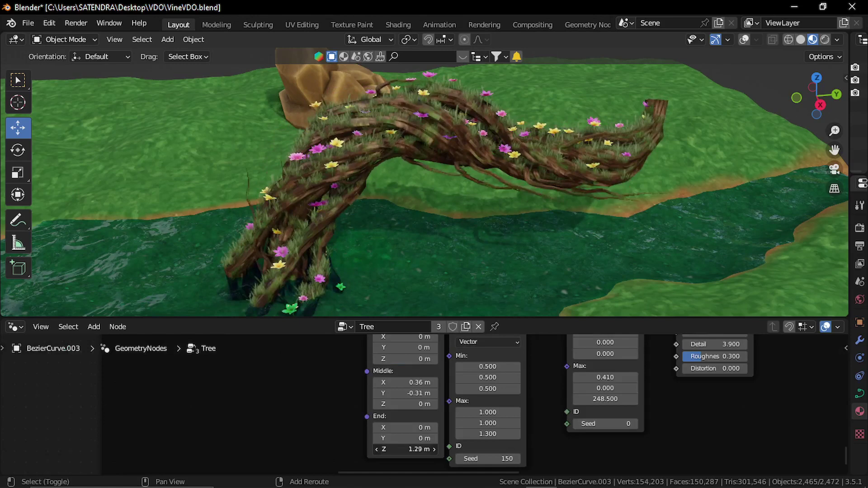
left_click_drag(407, 449, 427, 448)
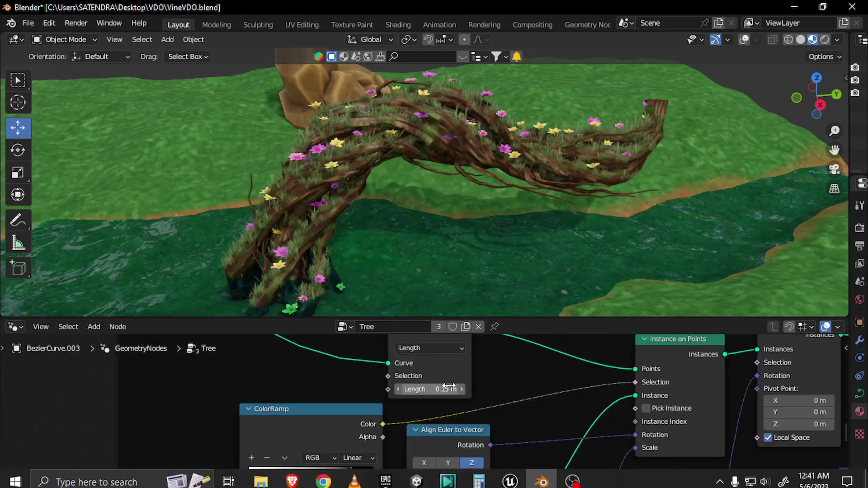
Step: Try a branch spacing length of 0.01 m in the node feeding Instance on Points, and increase it again
left_click_drag(441, 389, 418, 389)
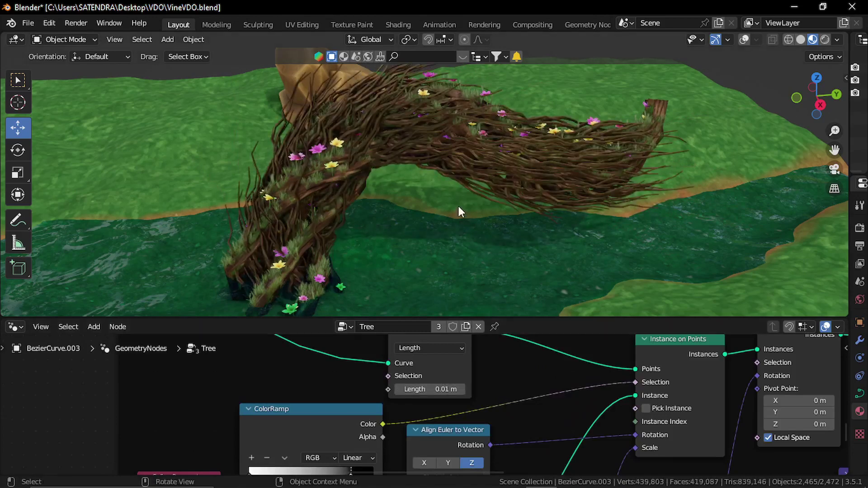
mouse_move(458, 206)
middle_mouse_down()
mouse_move(420, 207)
mouse_move(417, 218)
mouse_move(458, 210)
middle_mouse_up()
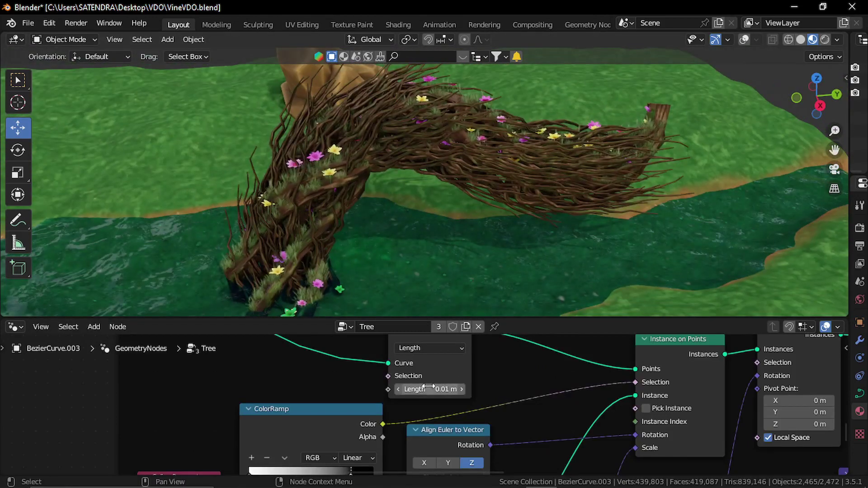
left_click_drag(428, 387, 464, 387)
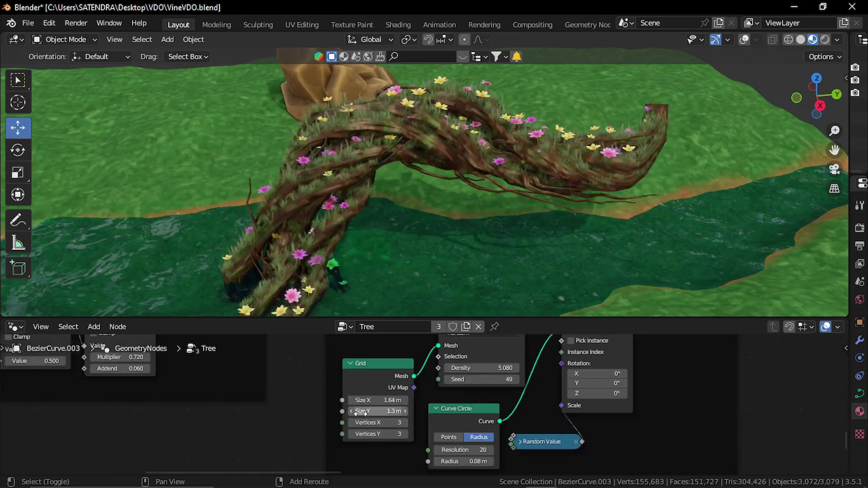
Step: Set the Grid node's Size Y to 2.35 m, and change the point distribution's seed to 204 and its density
left_click_drag(360, 413, 401, 413)
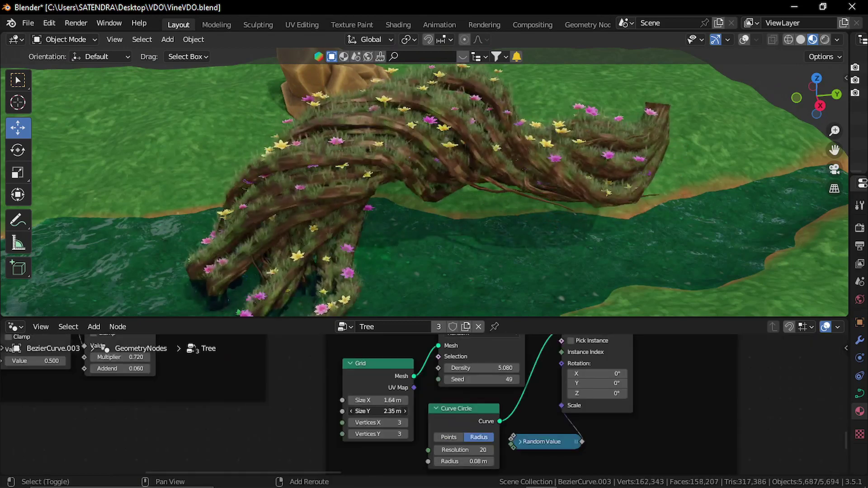
left_click_drag(470, 379, 553, 379)
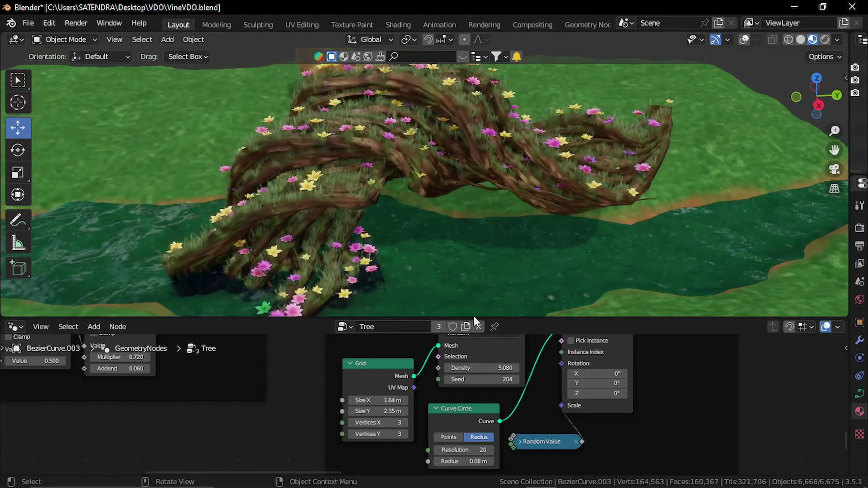
left_click_drag(485, 367, 422, 368)
middle_click_drag(405, 168, 385, 168)
left_click_drag(470, 368, 506, 368)
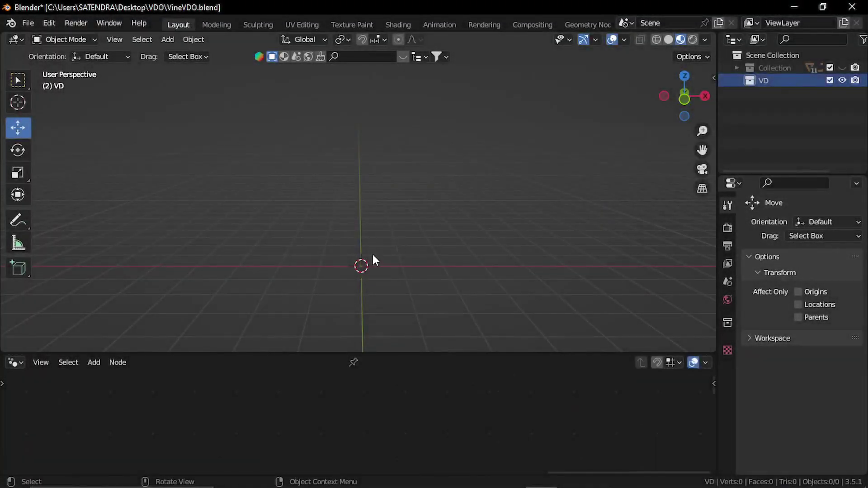
Step: Add a Bezier curve to the VD collection and delete all its control points in Edit Mode
key("shift+a")
mouse_move(372, 227)
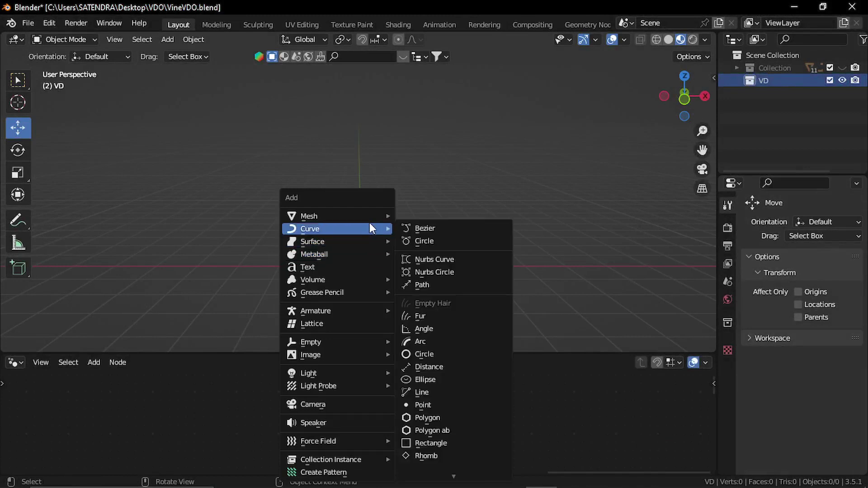
left_click(427, 227)
key("Tab")
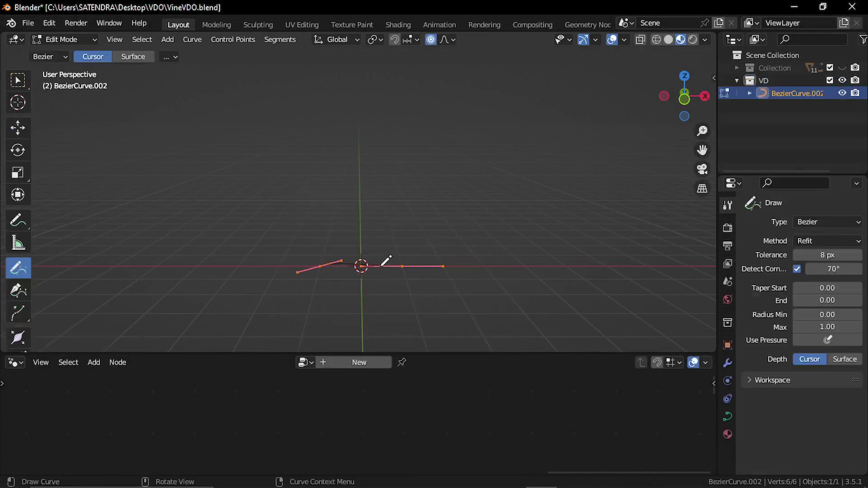
key("x")
left_click(418, 274)
Step: Draw a freehand S-shaped curve rising from the origin, and create a new geometry node tree for it in an enlarged node editor
left_click_drag(624, 123, 623, 126)
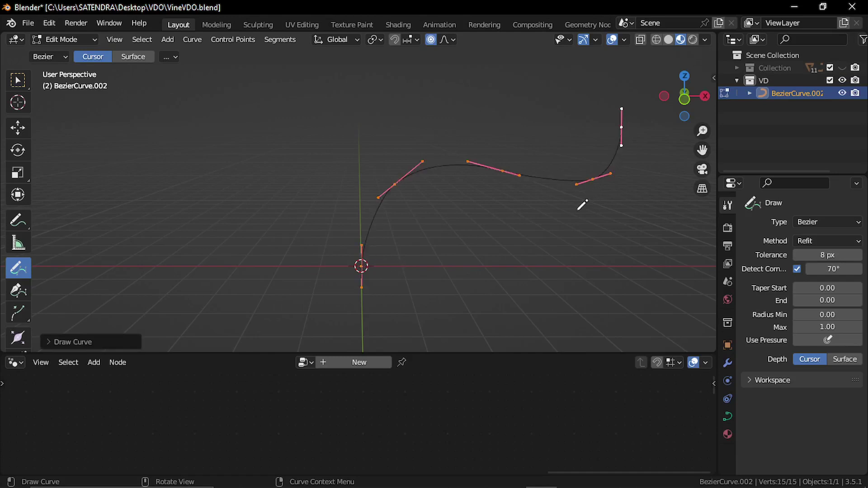
key("Tab")
left_click(363, 363)
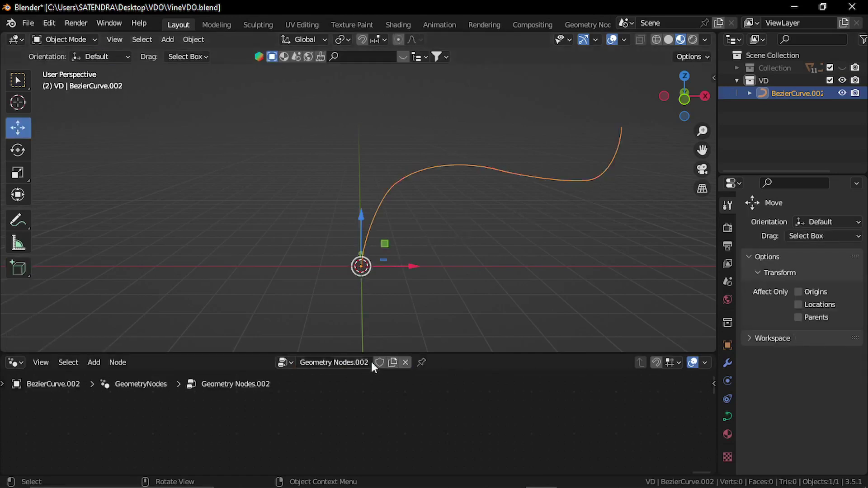
left_click_drag(456, 355, 470, 247)
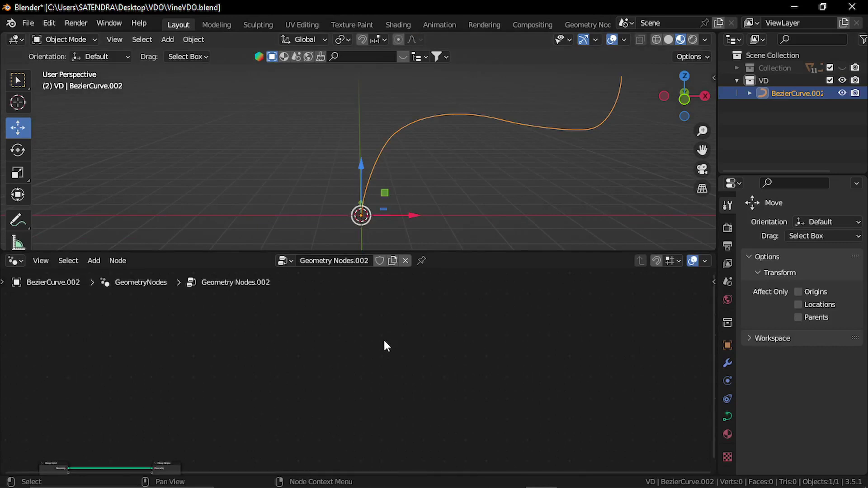
Step: Insert a Resample Curve node on the link between Group Input and Group Output
key("shift+a")
left_click(343, 247)
type("resam")
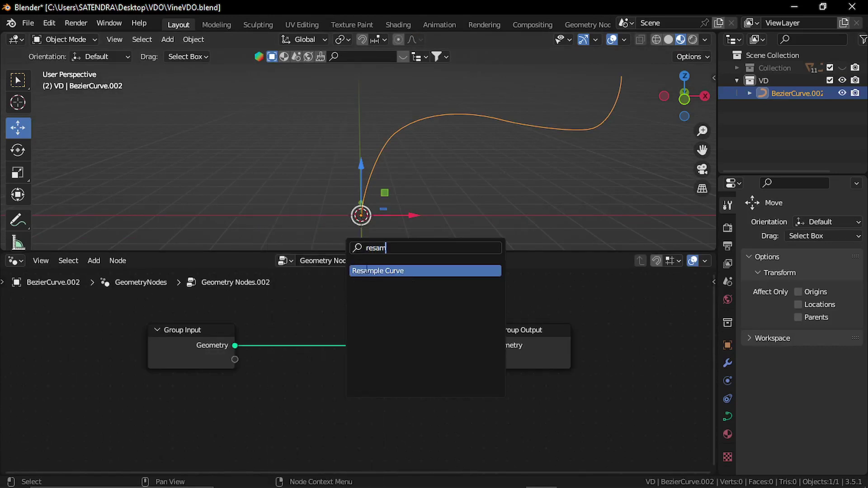
left_click(366, 271)
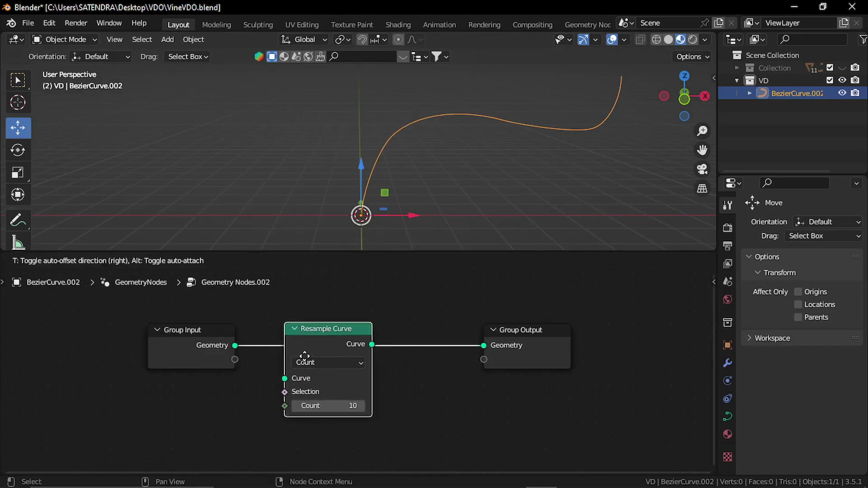
left_click(326, 360)
Step: Switch the Resample Curve node to Length mode with a length of 0.2 m
left_click(323, 364)
left_click(330, 406)
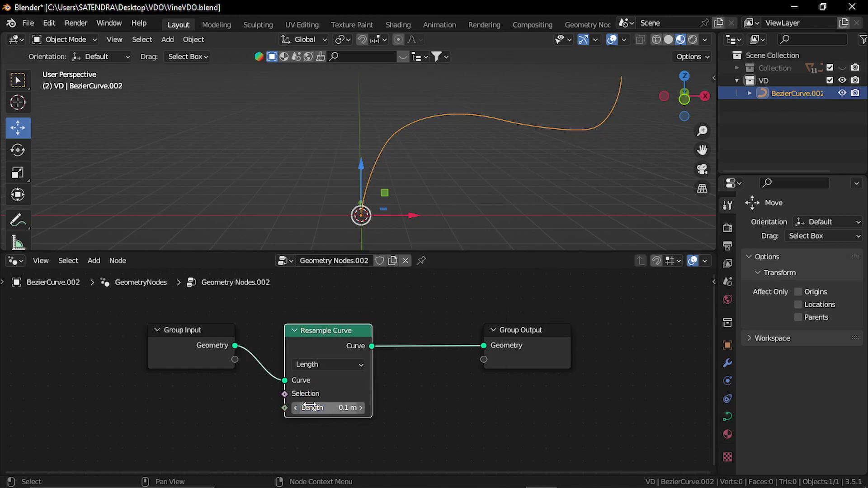
left_click(330, 405)
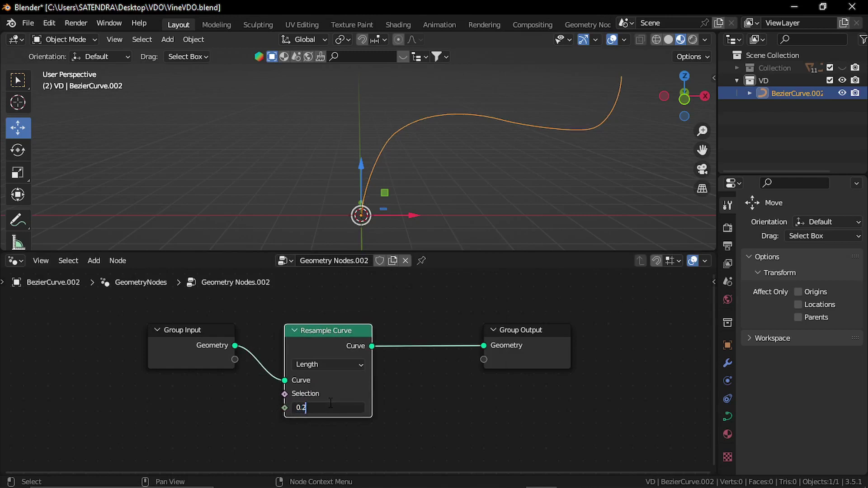
type("0.2")
key("Return")
Step: Spread the Group Output, Group Input and Resample Curve nodes apart to make room for more nodes
left_click_drag(549, 335, 640, 331)
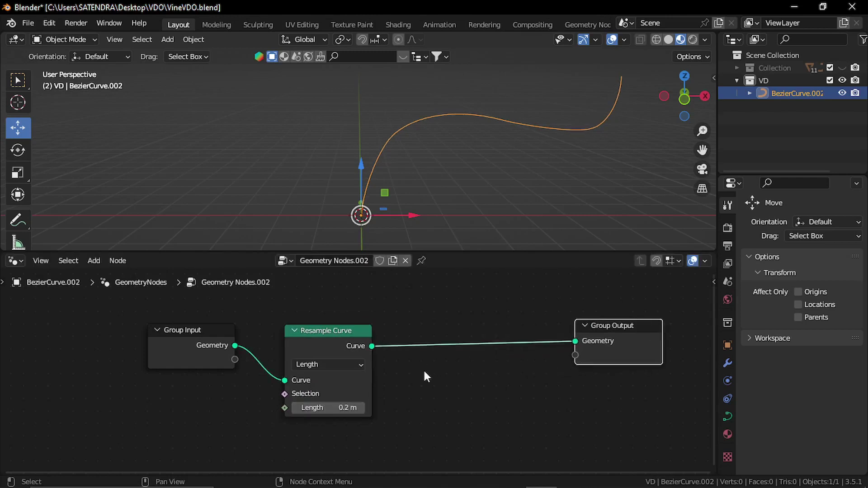
left_click_drag(192, 348, 165, 338)
left_click_drag(328, 330, 294, 342)
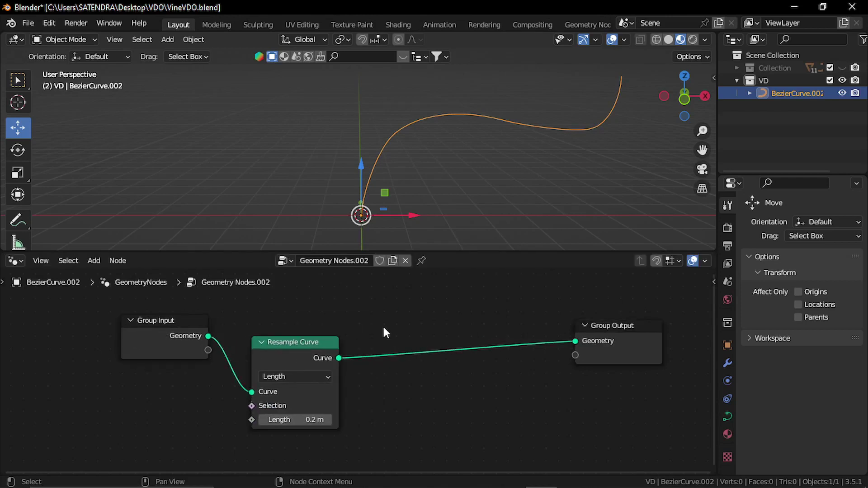
Step: Insert a Set Position node between the Resample Curve and Group Output nodes
key("shift+a")
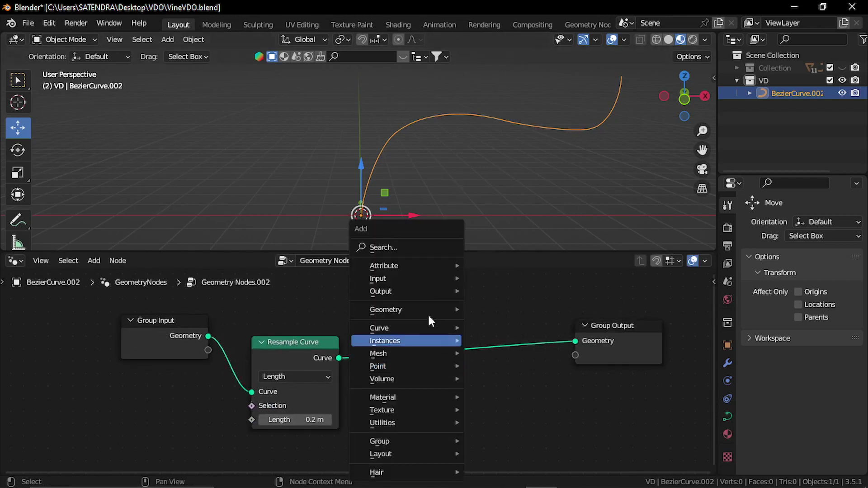
left_click(402, 248)
type("set")
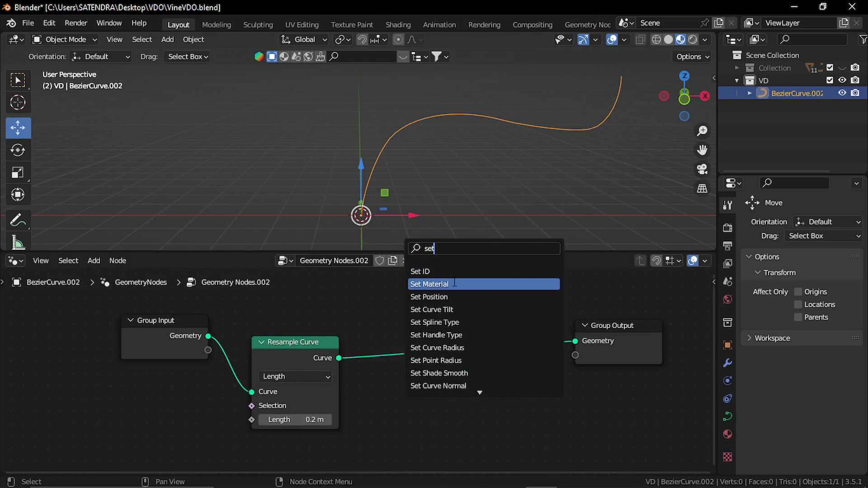
type("po")
left_click(451, 271)
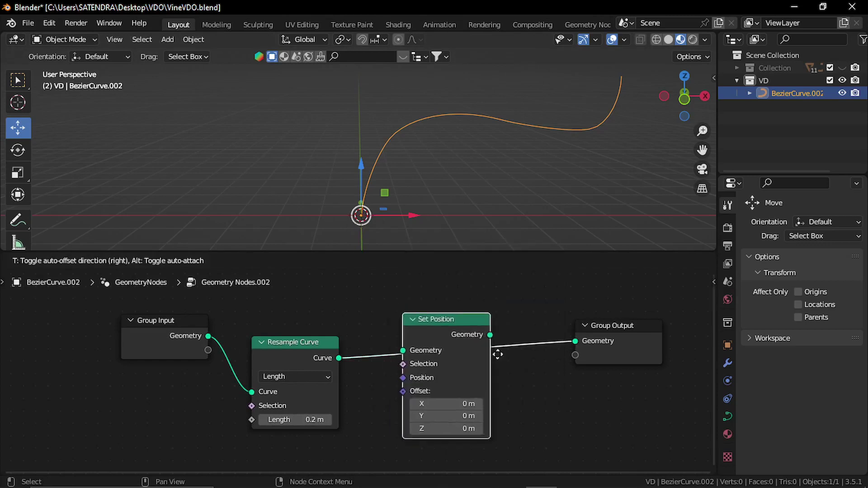
left_click(510, 361)
Step: Add an unconnected Noise Texture node below the Group Input and Resample Curve nodes
middle_click_drag(558, 390, 546, 347)
left_click(367, 411)
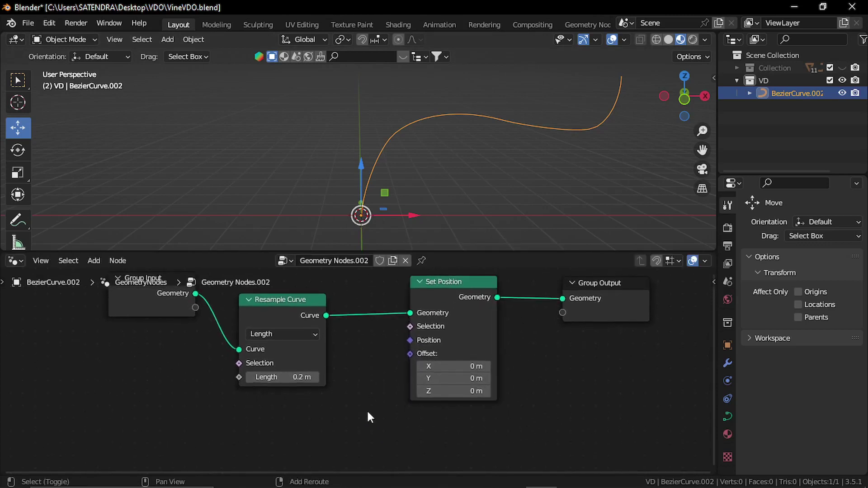
key("shift+a")
left_click(340, 247)
type("noi")
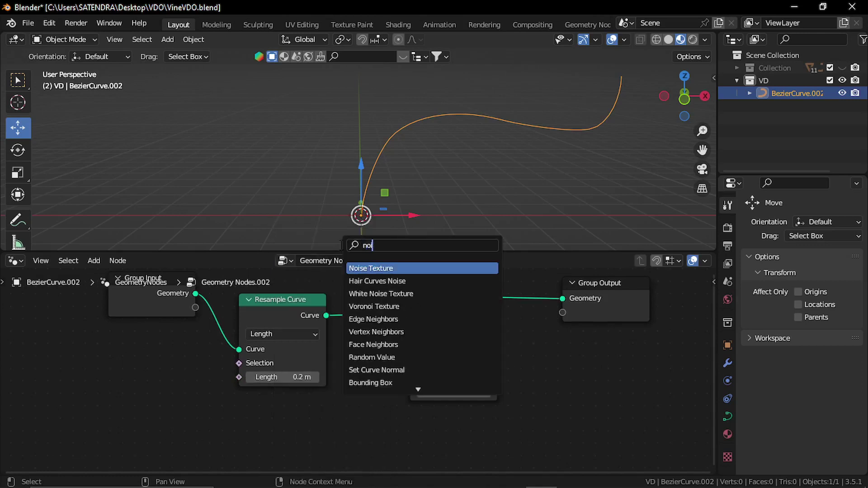
left_click(384, 267)
left_click(152, 425)
Step: Add a Vector Math node beside the Noise Texture node
middle_click_drag(283, 416, 324, 347)
left_click(326, 369)
key("shift+a")
left_click(284, 240)
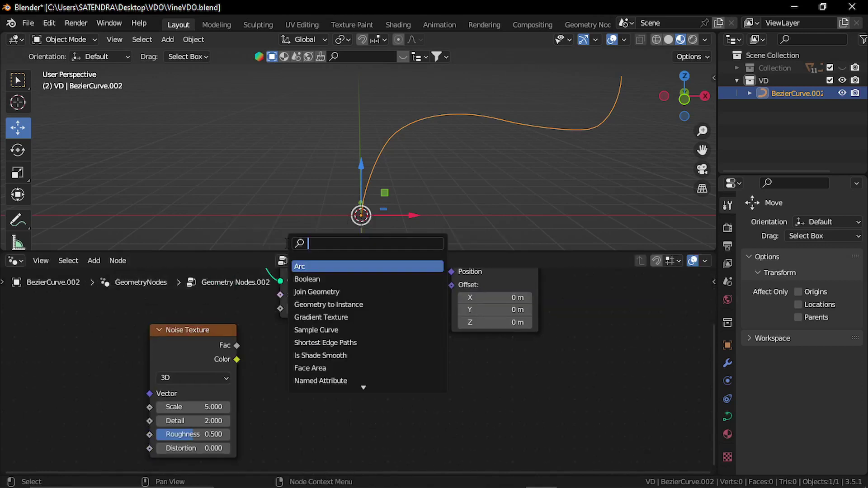
type("vect")
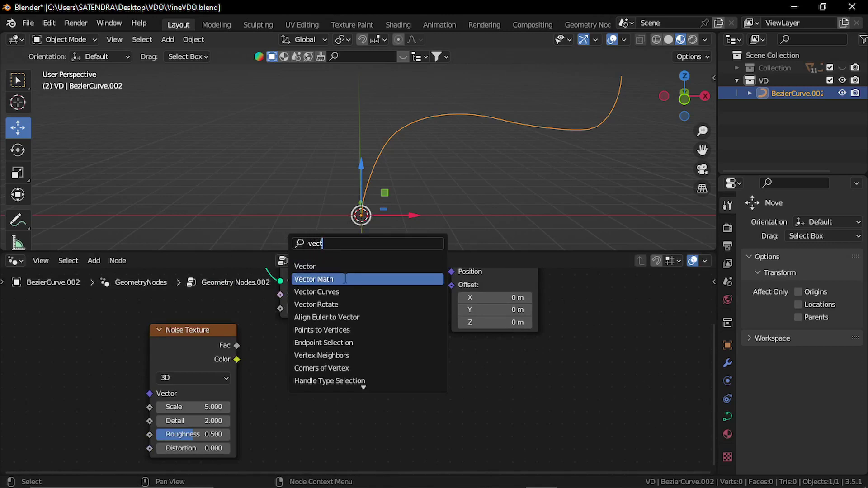
left_click(344, 278)
left_click(347, 368)
Step: Set the Noise Texture to 4D and connect its Color output to the Vector Math node's first vector input
scroll(247, 378, "up", 4)
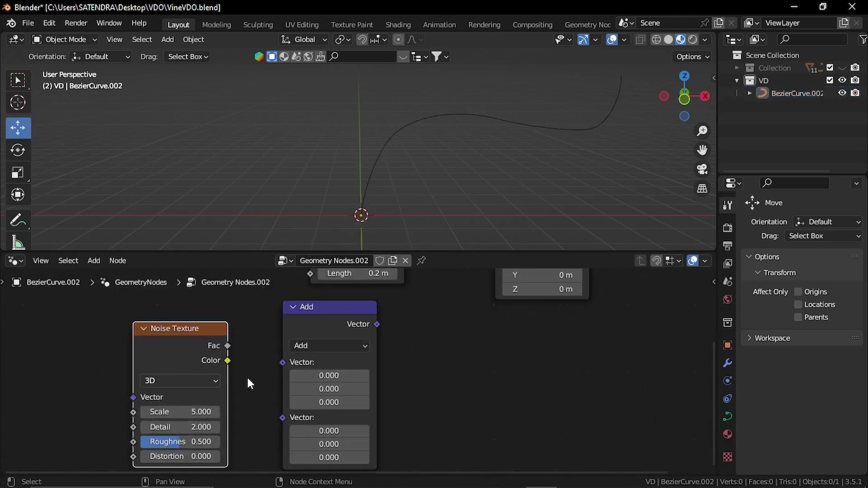
scroll(247, 378, "down", 2)
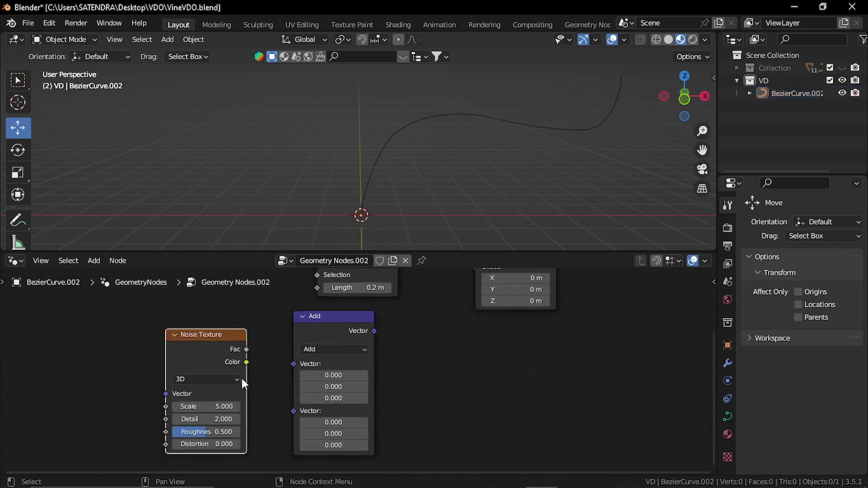
left_click(205, 378)
left_click(198, 429)
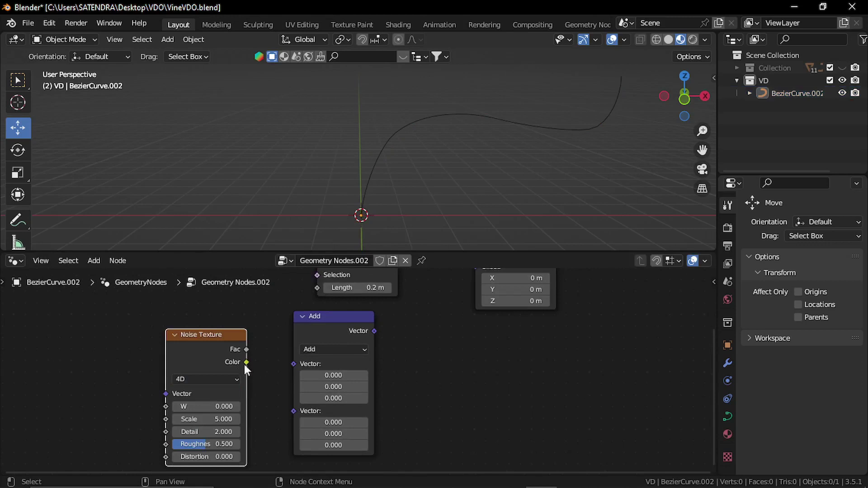
left_click_drag(246, 362, 293, 363)
Step: Change the Vector Math operation to Subtract and set all three components of its second vector to 0.5
left_click(334, 348)
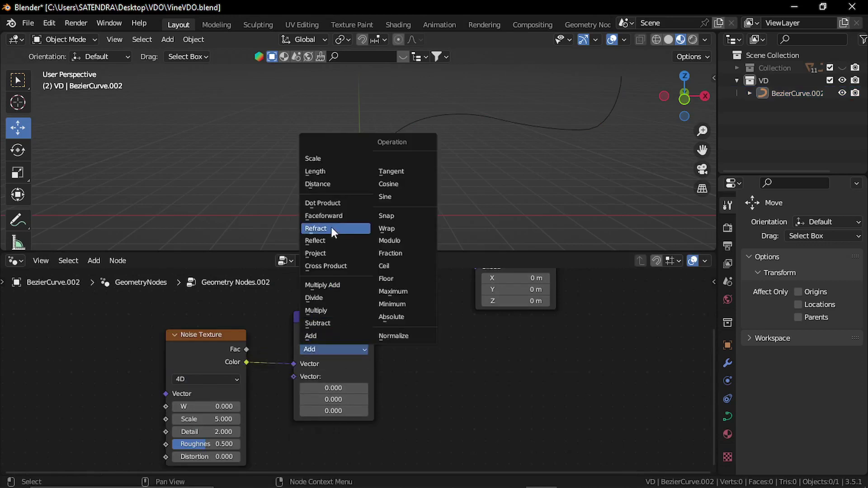
left_click(329, 323)
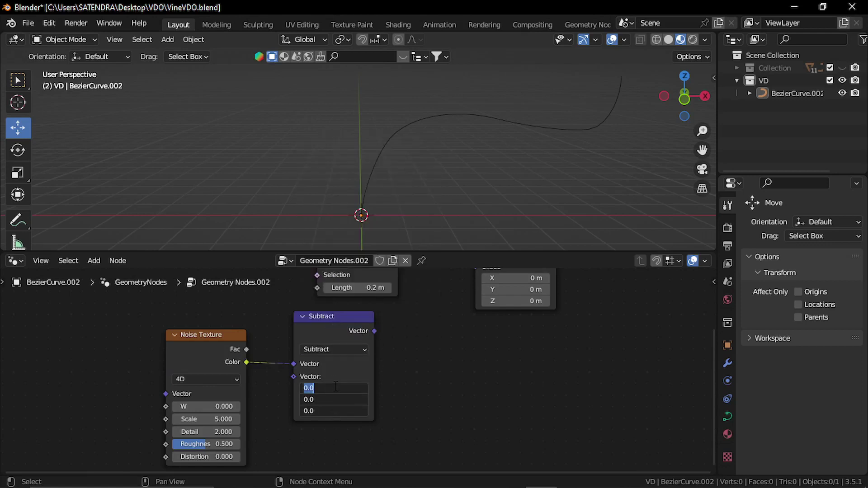
type("5")
key("Return")
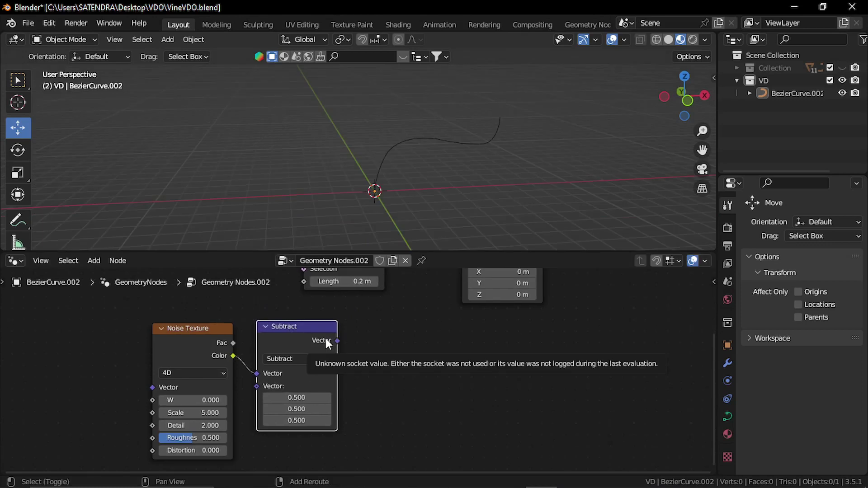
Step: Duplicate the Subtract node, change the copy to Multiply and connect the Subtract output to its first vector input
key("shift+d")
left_click(437, 336)
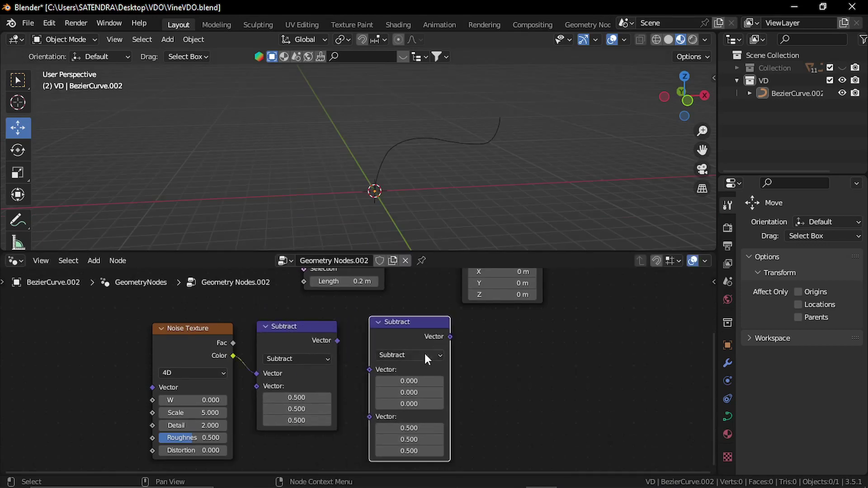
left_click(408, 353)
left_click(407, 329)
left_click_drag(339, 345, 342, 342)
left_click_drag(373, 378, 372, 377)
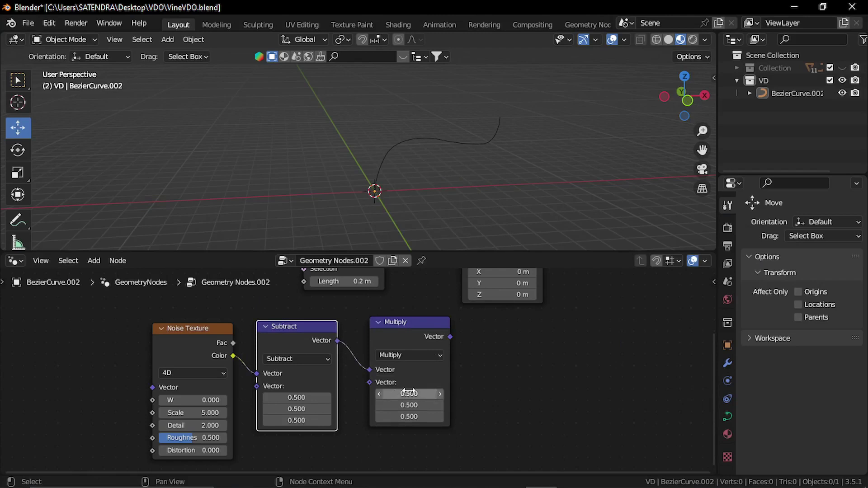
Step: Set all three components of the Multiply node's second vector to 1 and connect its output to Set Position's Offset
type("1")
key("Return")
middle_click_drag(410, 390, 351, 464)
left_click_drag(391, 410, 403, 335)
middle_click_drag(421, 190, 460, 163)
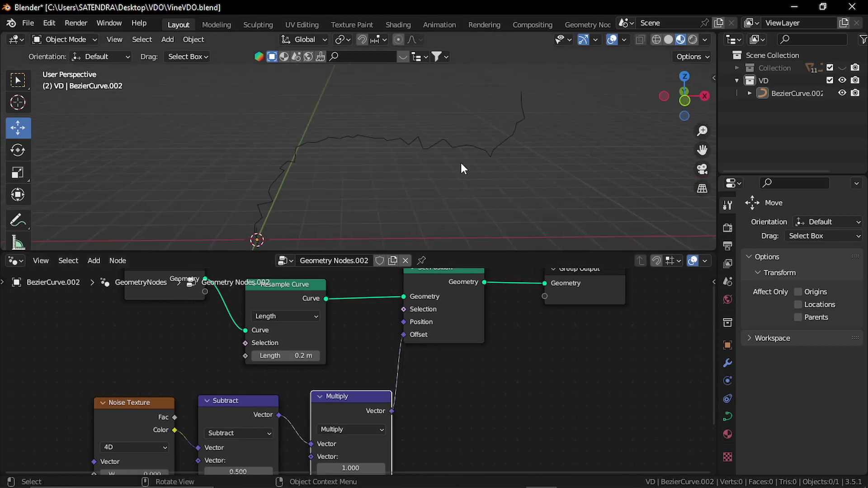
Step: Set the Noise Texture's Scale to 0.580 and save the file
middle_click_drag(242, 392, 431, 347)
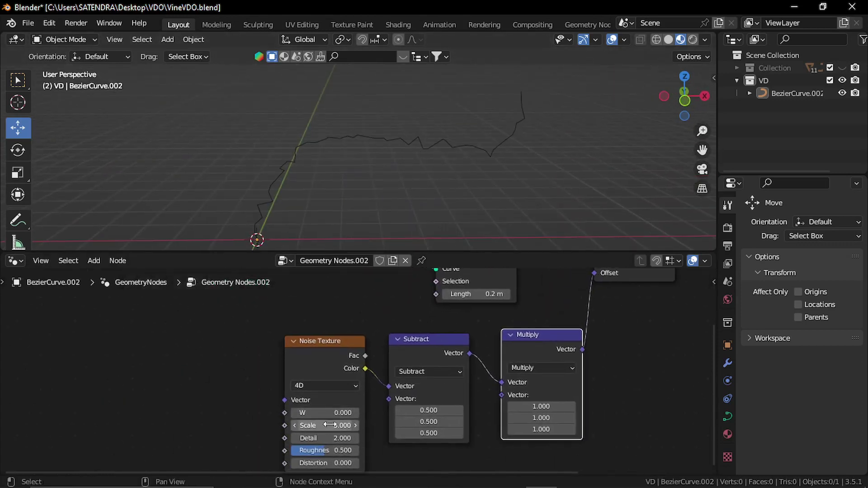
left_click_drag(330, 426, 289, 425, "shift")
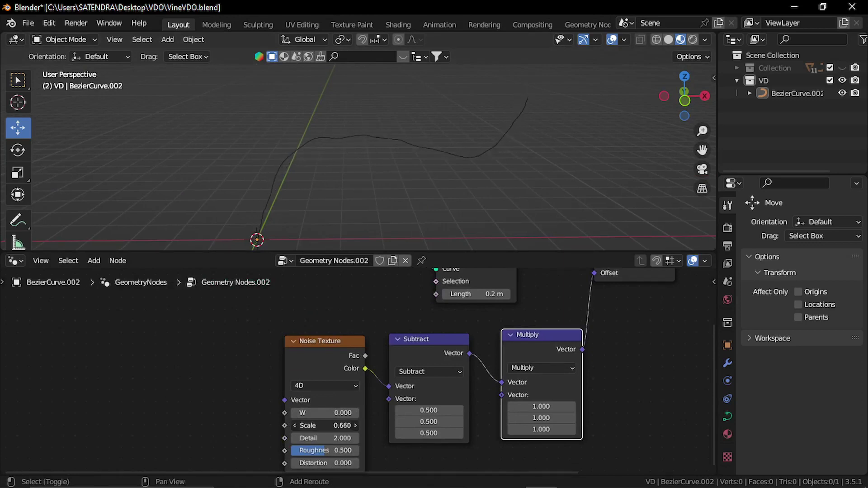
left_click_drag(330, 425, 330, 425, "shift")
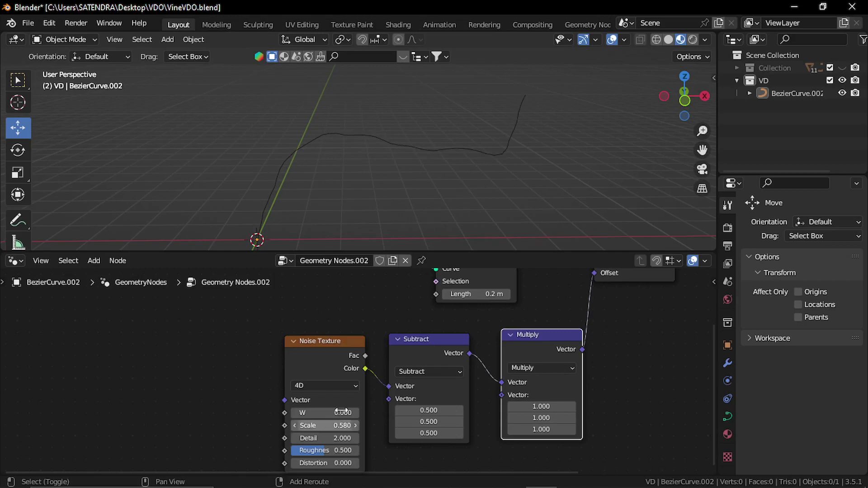
scroll(482, 150, "down", 2)
middle_click_drag(480, 179, 463, 179)
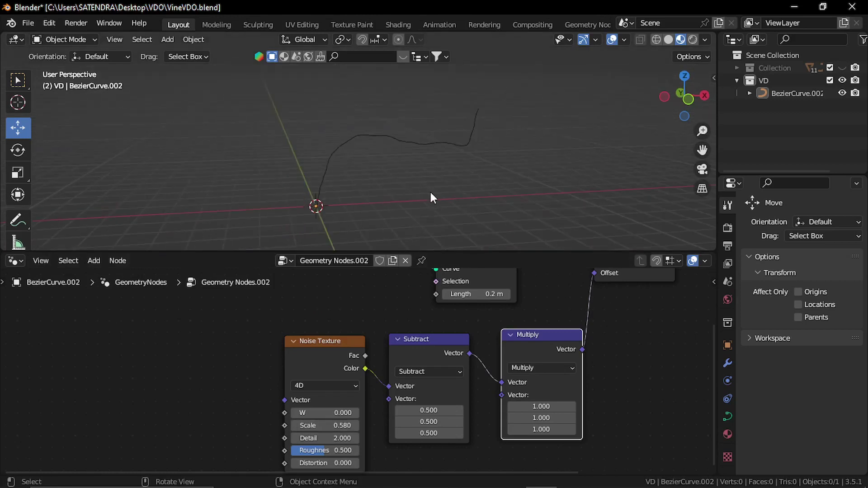
key("ctrl+s")
Step: Add an unconnected Set Curve Radius node below the link between Set Position and Group Output
scroll(536, 376, "down", 5)
middle_click_drag(536, 376, 415, 390)
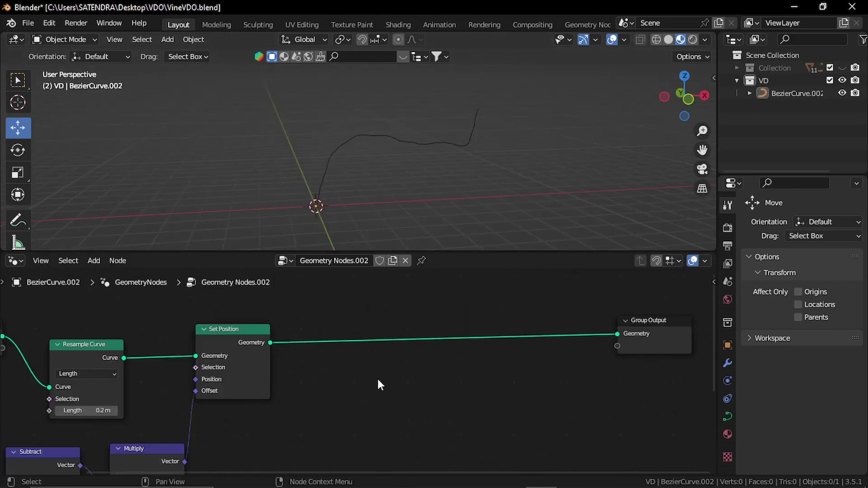
key("shift+a")
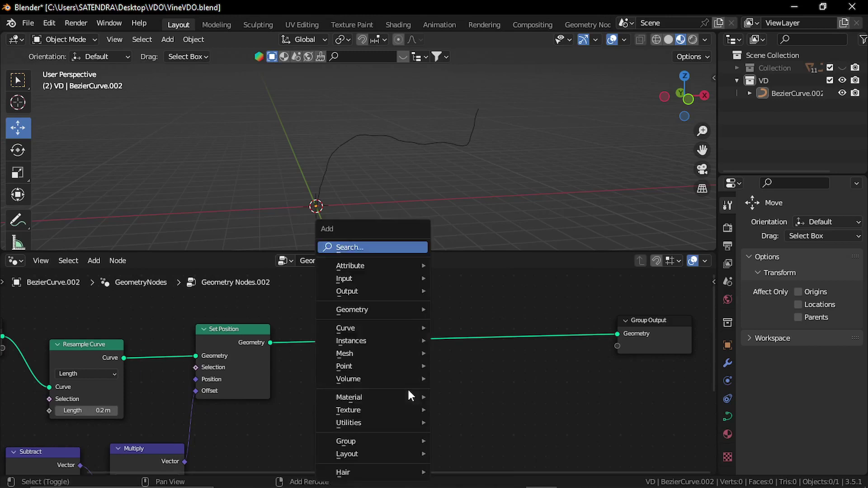
left_click(376, 252)
type("set")
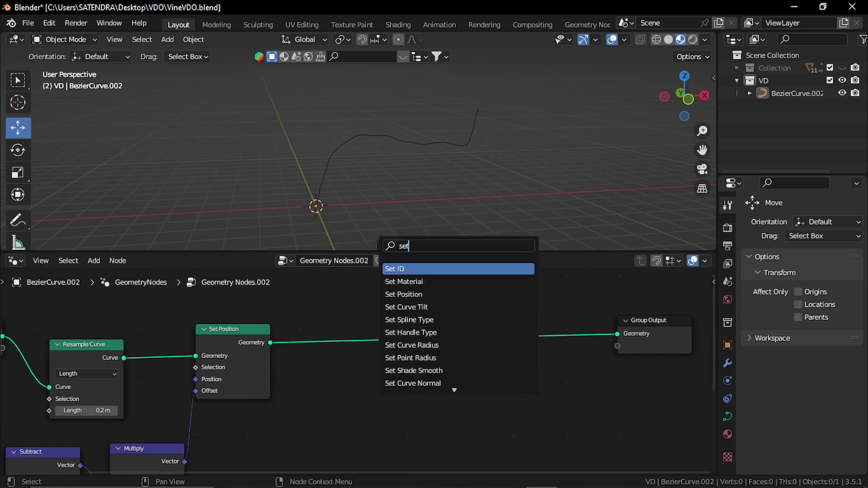
type("cu")
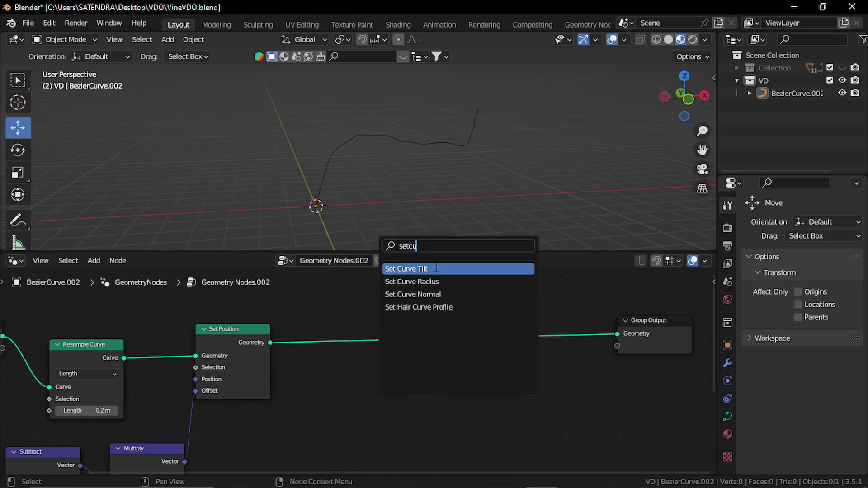
left_click(435, 281)
left_click(466, 434)
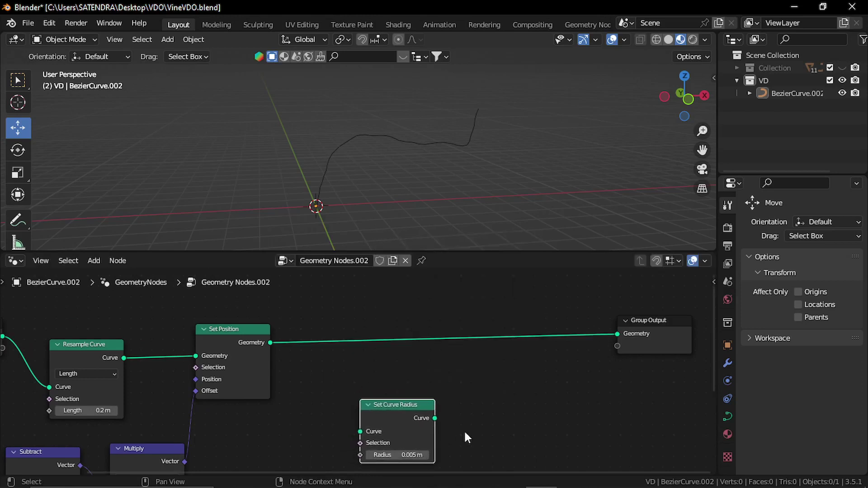
Step: Add a Spline Parameter node and connect its Factor output to the Radius input of Set Curve Radius
middle_click_drag(465, 433, 461, 356)
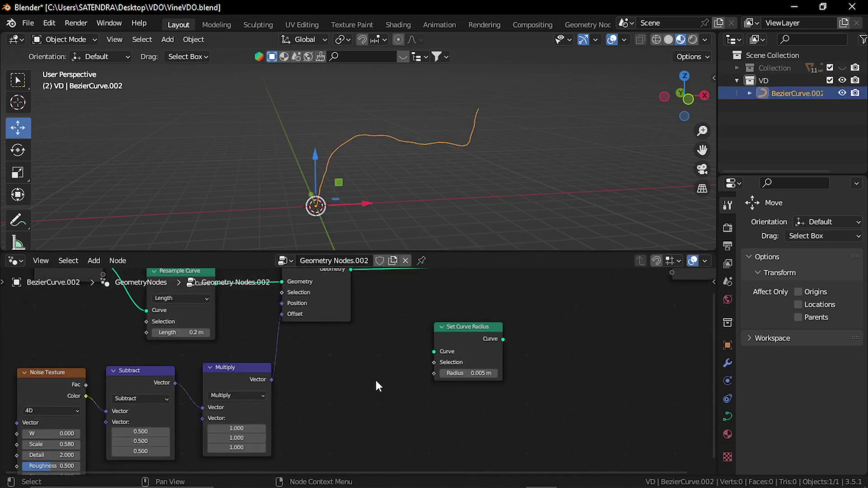
key("shift+a")
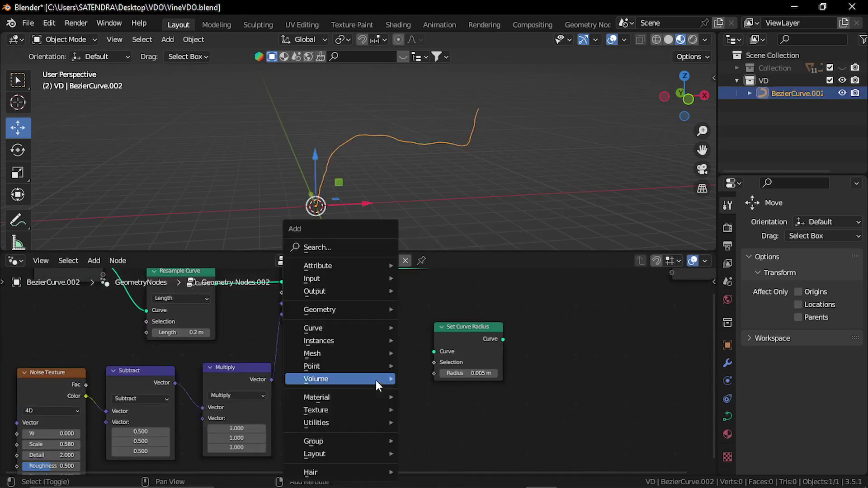
left_click(335, 249)
type("s")
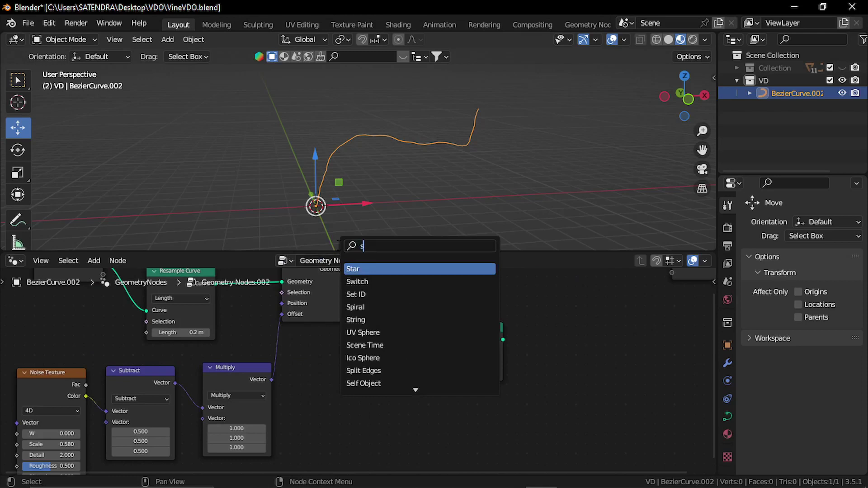
type("pli")
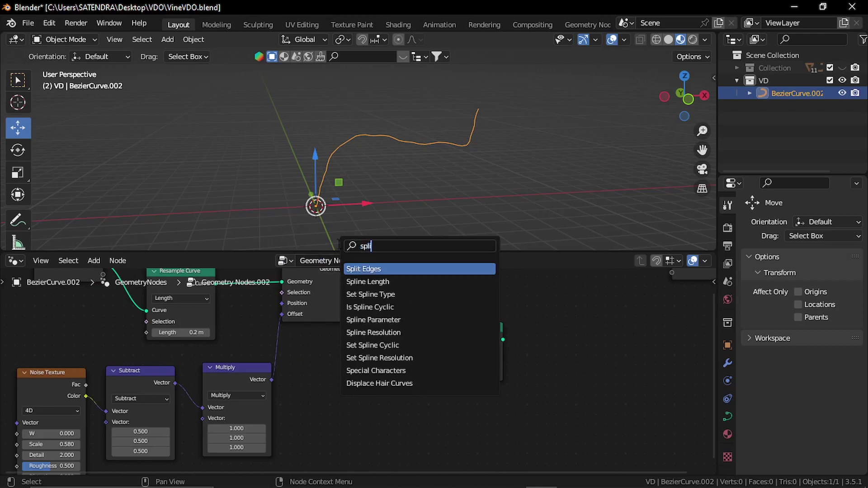
left_click(384, 319)
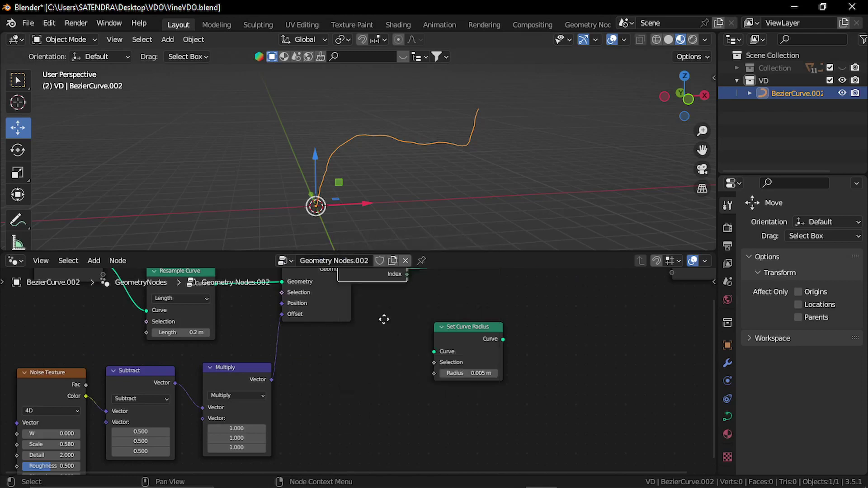
left_click(356, 408)
middle_click_drag(357, 409, 266, 382)
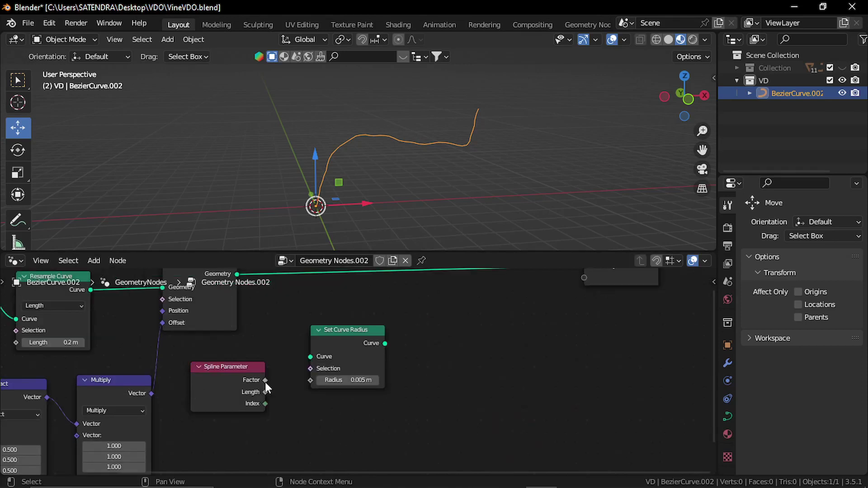
left_click_drag(265, 380, 313, 380)
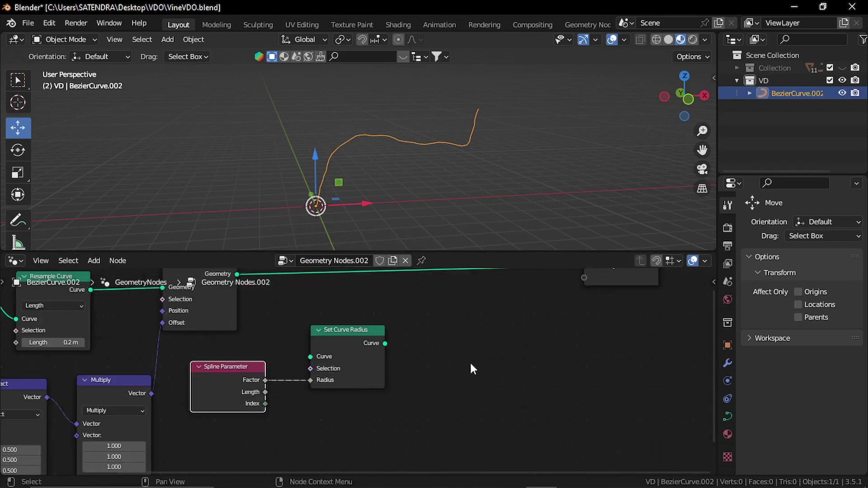
Step: Add a Curve Circle node below the Set Curve Radius node
middle_click_drag(470, 362, 452, 386)
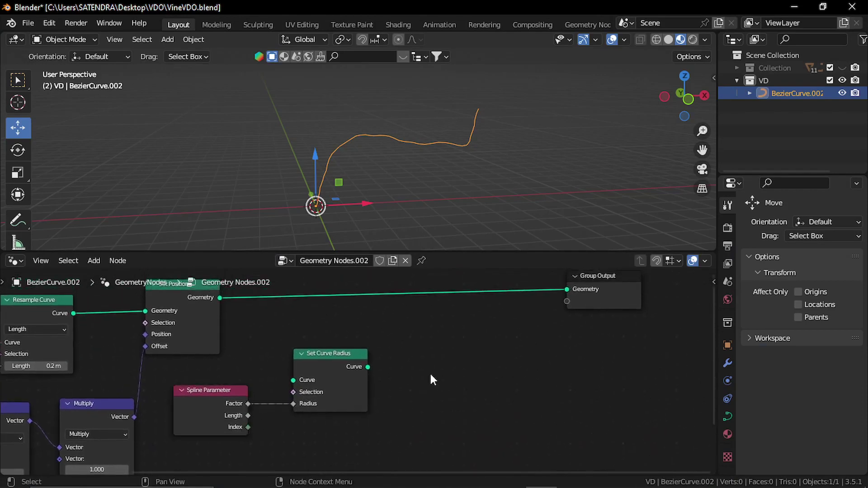
key("shift+a")
left_click(397, 244)
type("c")
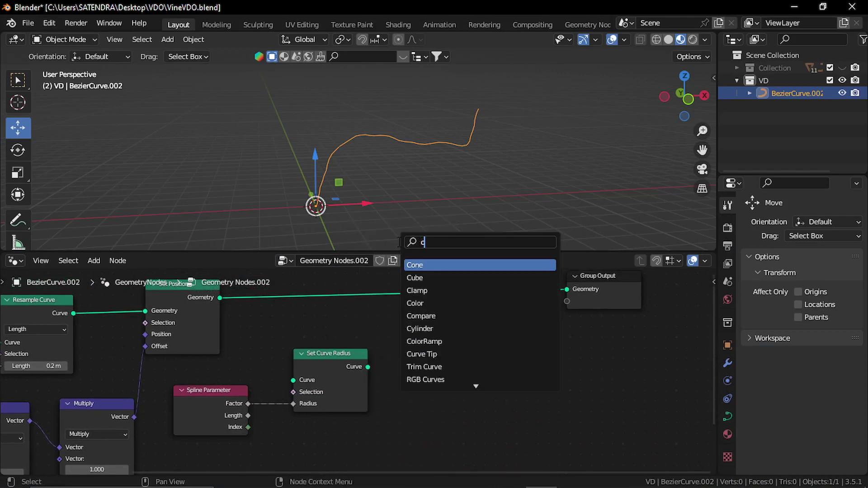
type("urve")
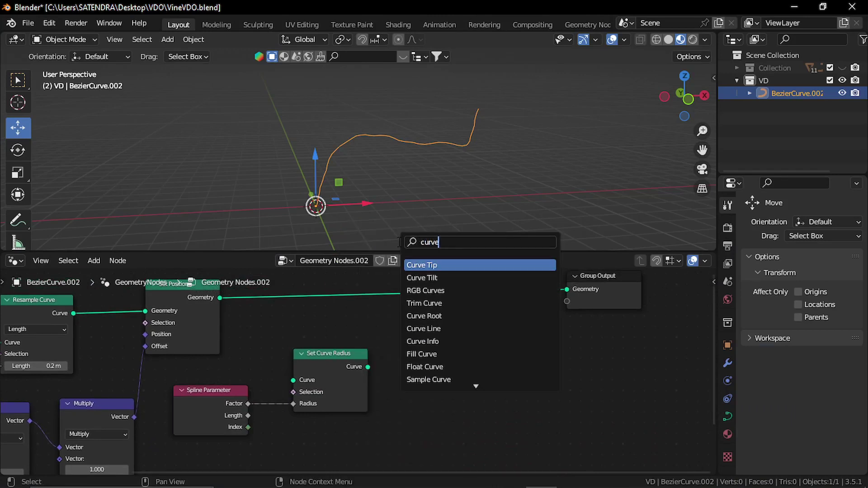
type("c")
key("Return")
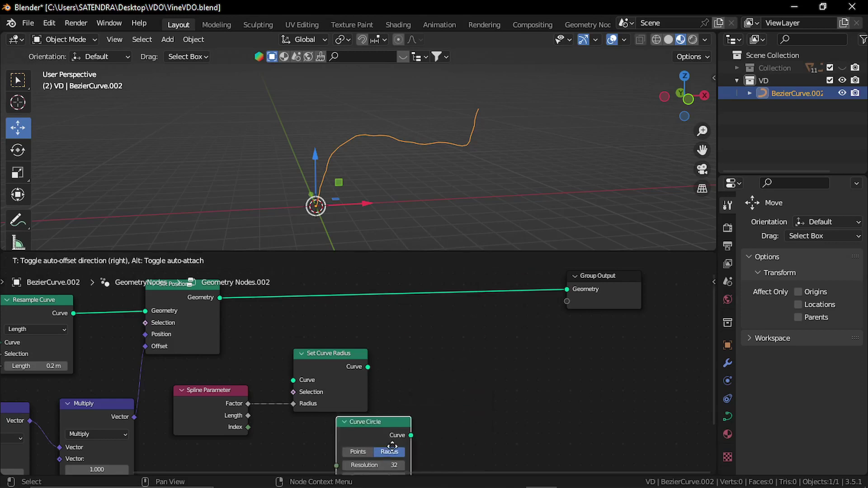
left_click(370, 455)
Step: Add an unconnected Curve to Mesh node between Set Curve Radius and Group Output
key("shift+a")
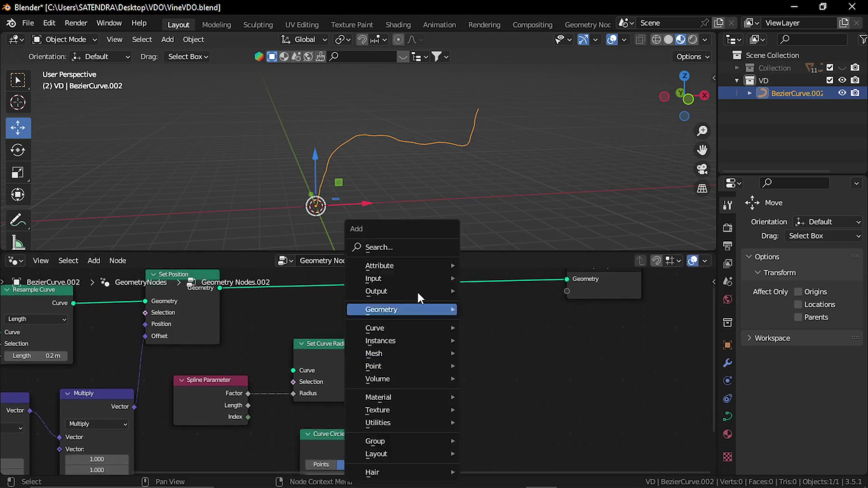
left_click(400, 238)
type("curve")
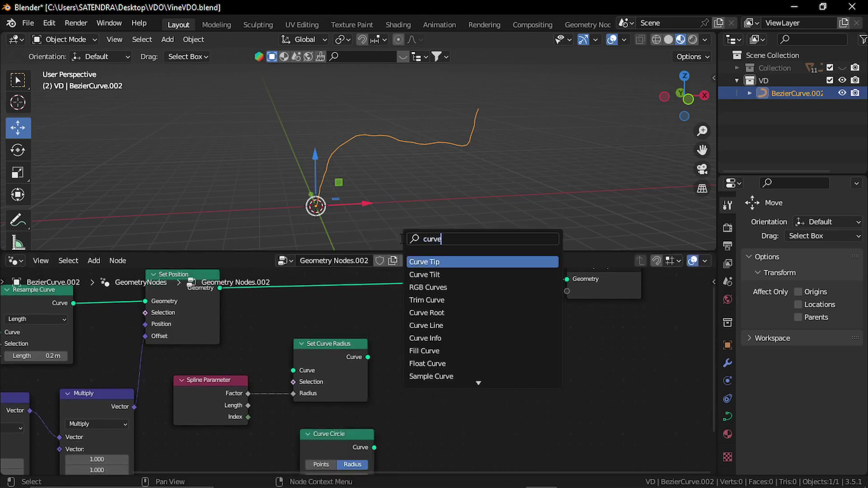
type("t")
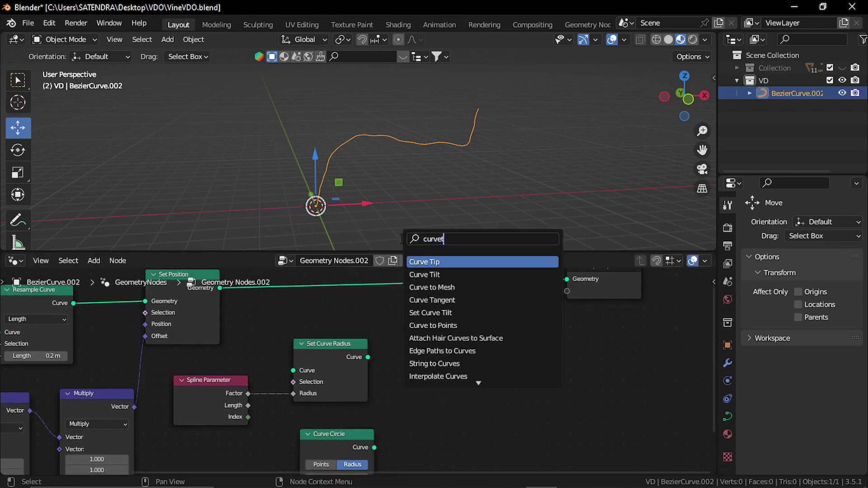
left_click(451, 287)
left_click(483, 382)
Step: Chain Set Position through Set Curve Radius and Curve to Mesh into the Group Output, moving the Group Output farther along
middle_click_drag(409, 369, 426, 385)
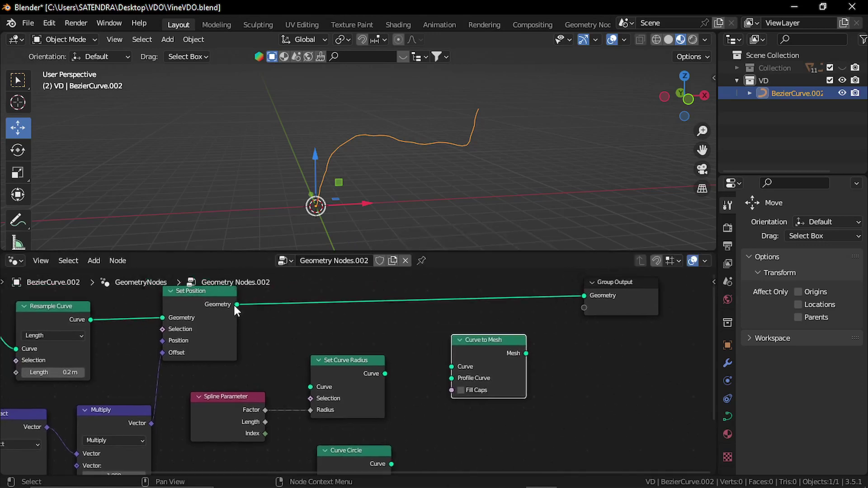
left_click_drag(235, 304, 310, 387)
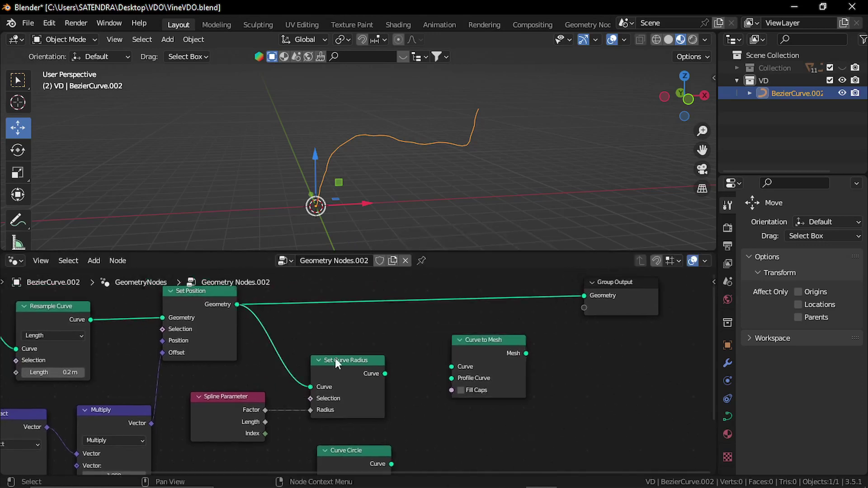
left_click_drag(341, 359, 451, 366)
left_click_drag(490, 345, 662, 296)
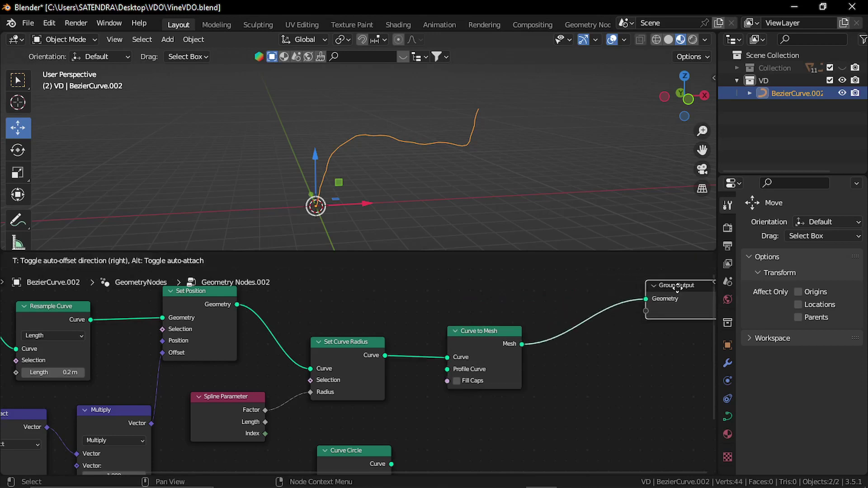
Step: Connect the Curve Circle's output to the Profile Curve input of Curve to Mesh
middle_click_drag(514, 395, 462, 351)
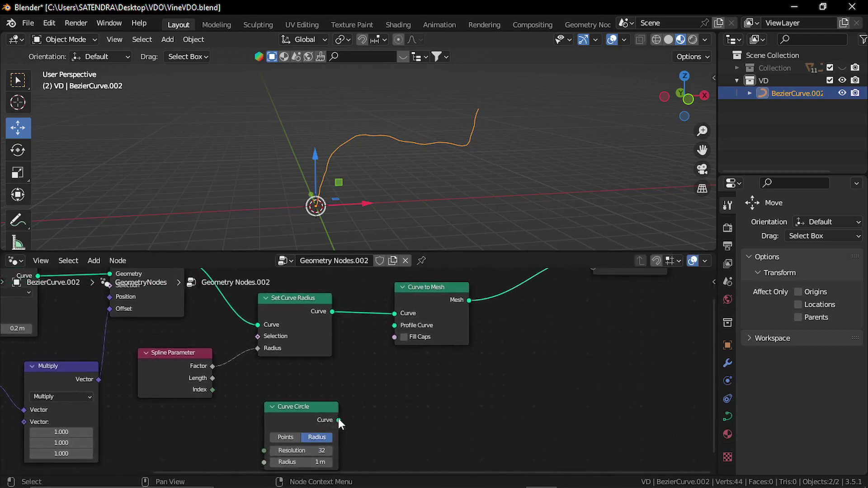
left_click_drag(339, 420, 395, 325)
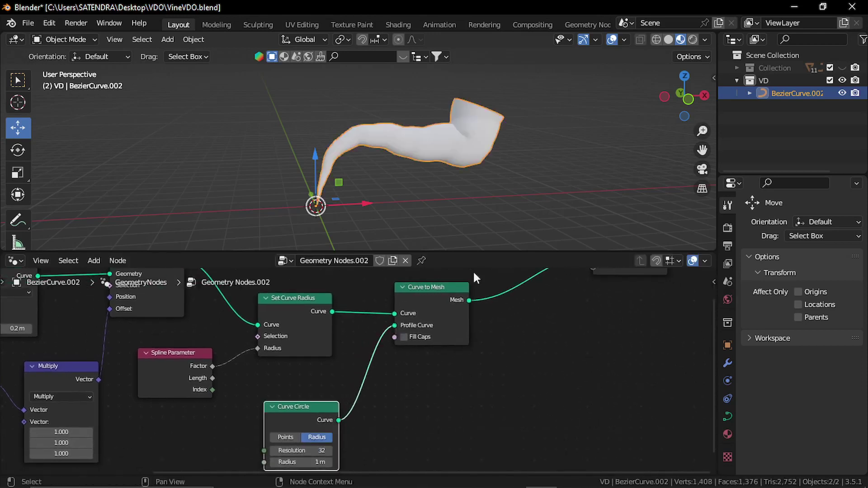
left_click(406, 177)
middle_click_drag(406, 177, 348, 152)
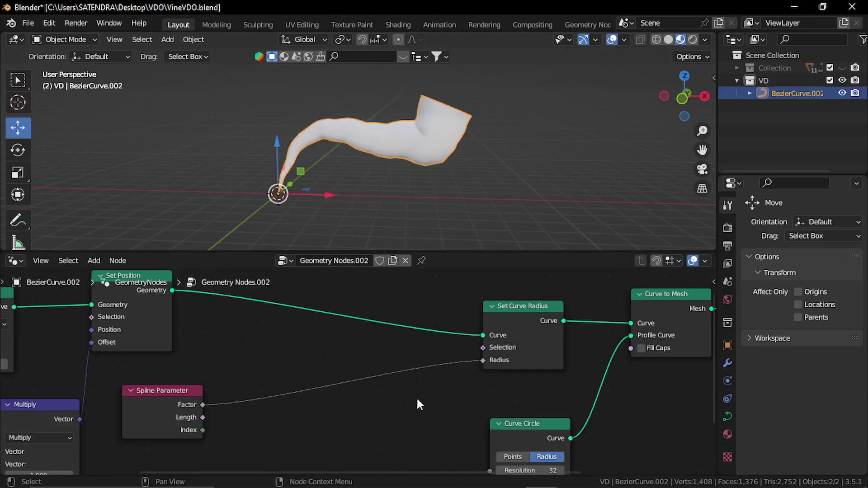
Step: Insert a Float Curve node into the link between Spline Parameter's Factor and Set Curve Radius's Radius input
key("shift+a")
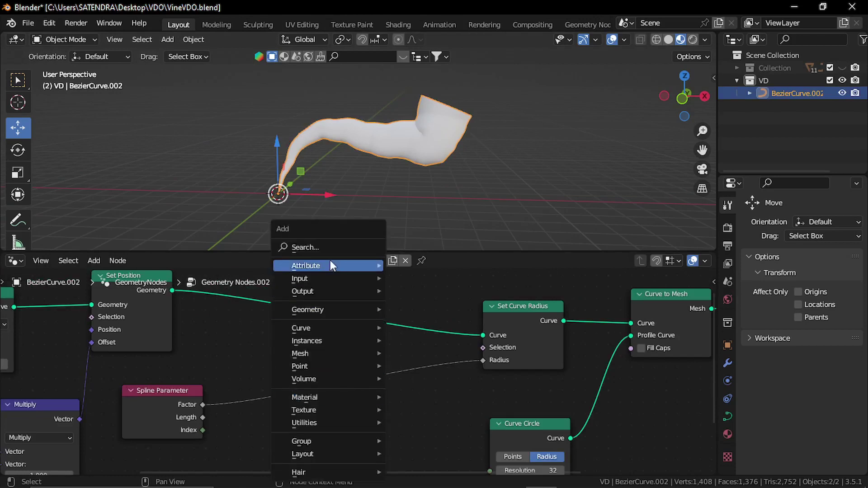
left_click(336, 246)
type("float")
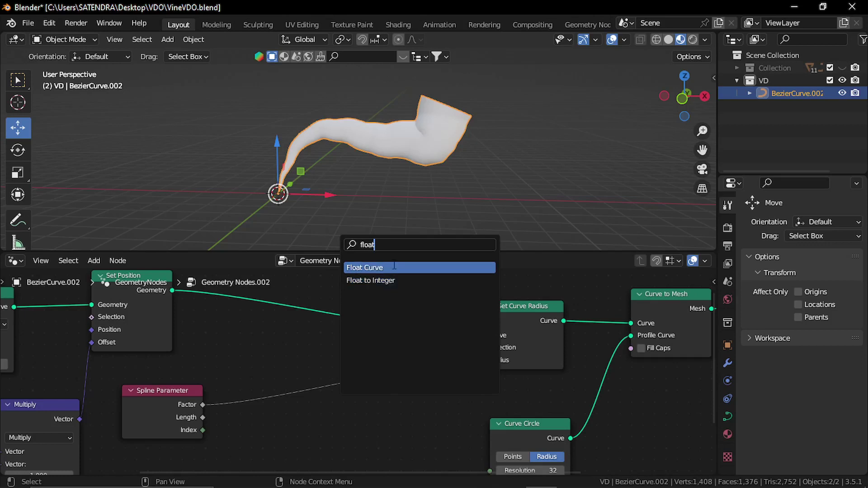
left_click(364, 267)
left_click(306, 380)
middle_click_drag(436, 400, 436, 342)
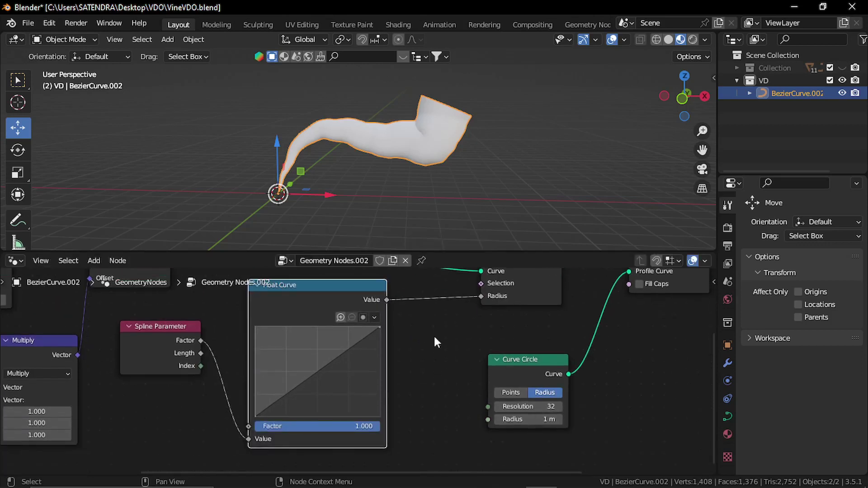
Step: Reshape the Float Curve so the radius falls from about 0.43 at the start to 0.1125 at the end
left_click_drag(379, 326, 380, 417)
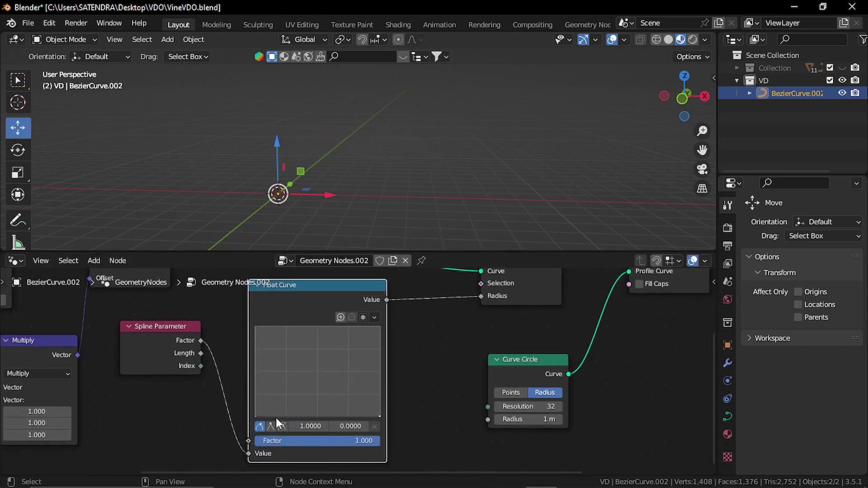
left_click_drag(256, 416, 255, 327)
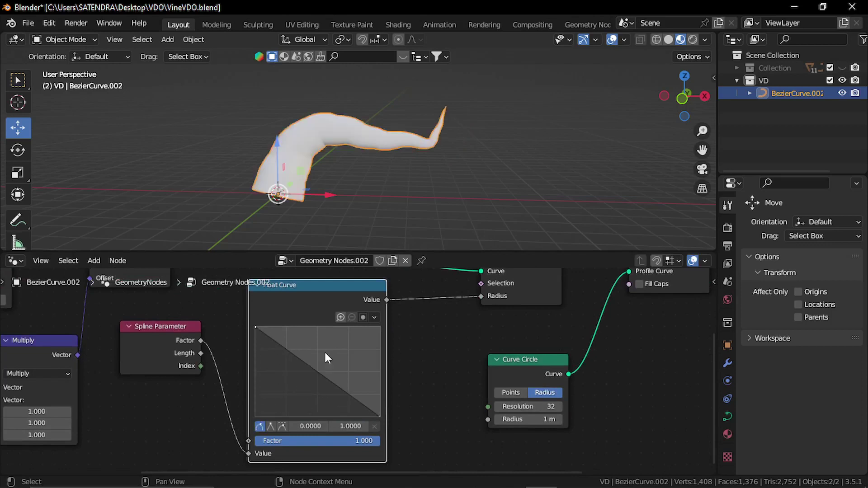
middle_click_drag(423, 353, 400, 377)
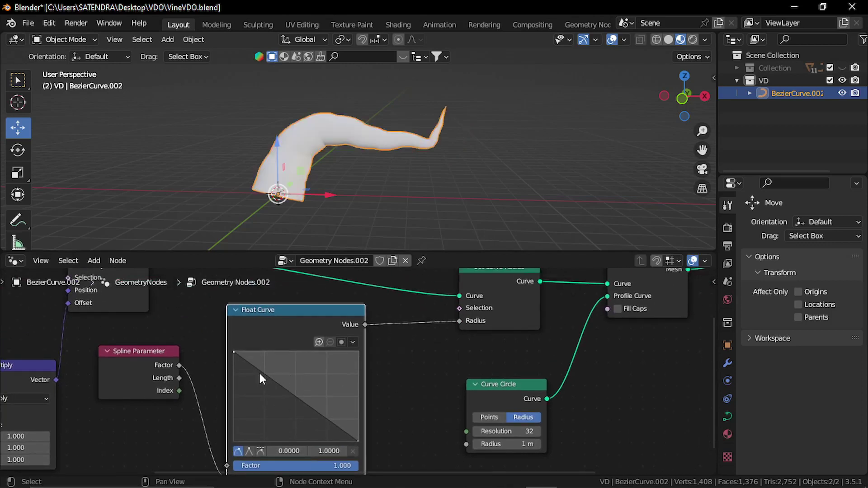
left_click_drag(234, 352, 293, 397)
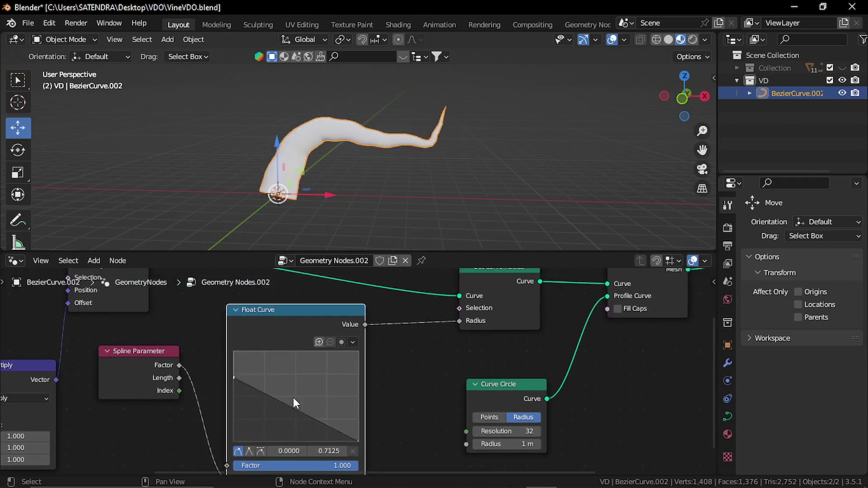
left_click_drag(357, 441, 358, 431)
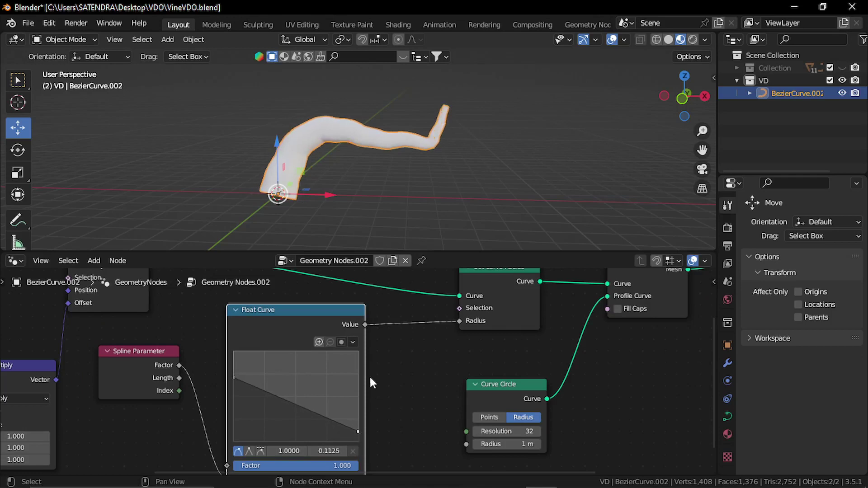
left_click_drag(235, 377, 233, 388)
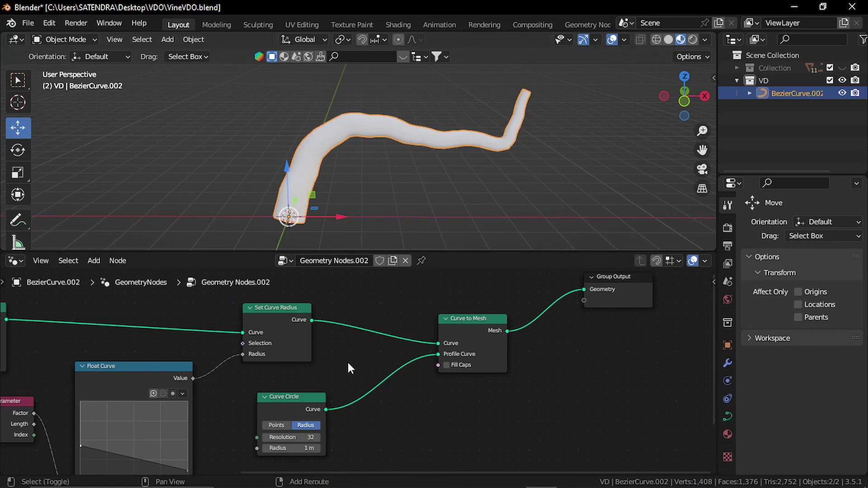
Step: Insert a Capture Attribute node between Set Curve Radius and Curve to Mesh, and shift Set Curve Radius slightly to make room
key("shift+a")
left_click(310, 247)
type("ca")
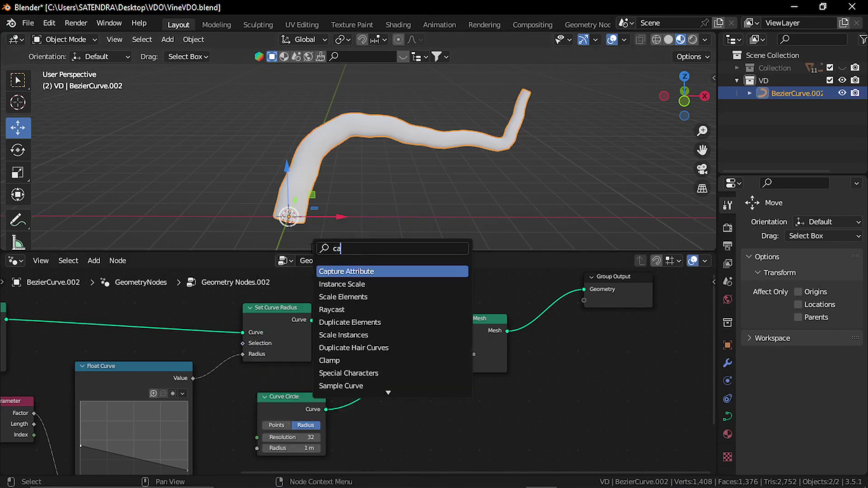
type("ptu")
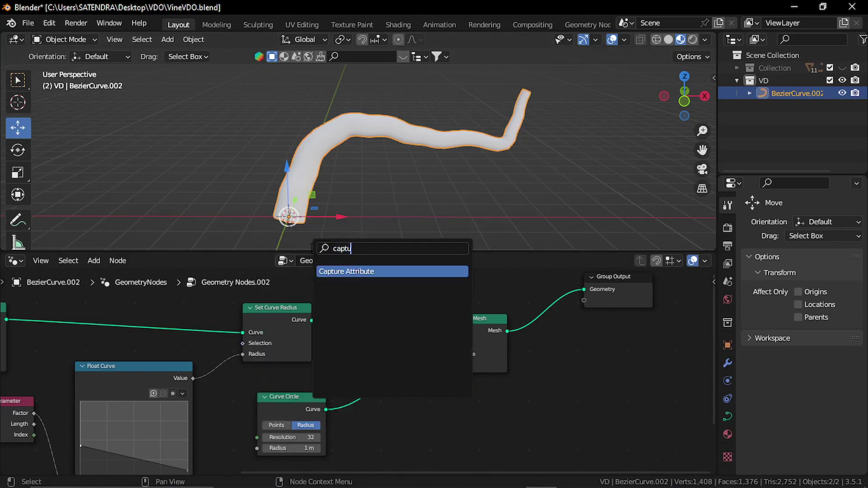
key("Return")
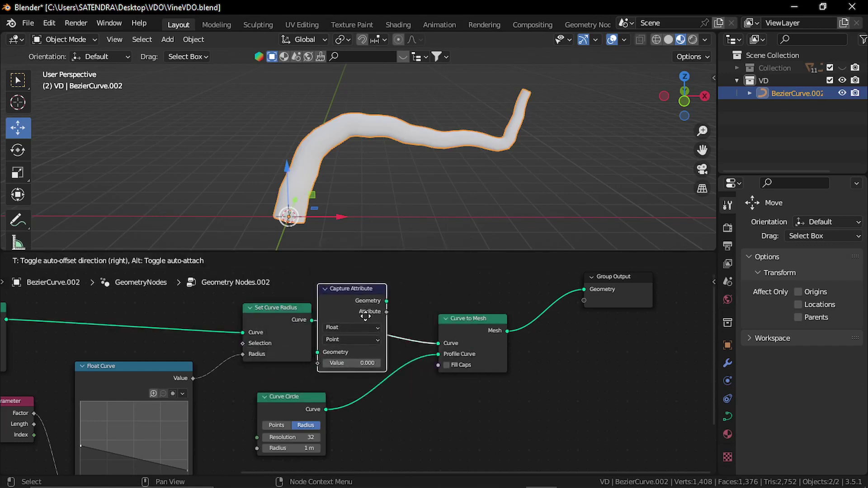
left_click(415, 363)
left_click_drag(268, 310, 259, 299)
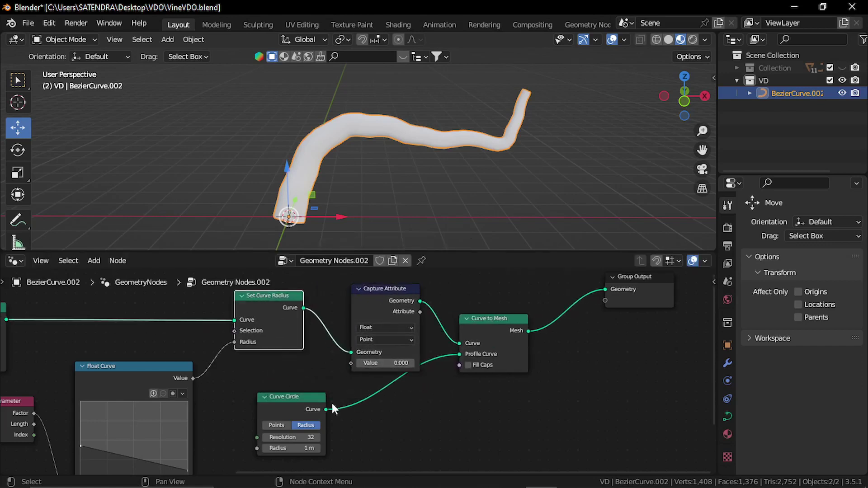
Step: Move Curve Circle down and place a duplicate of Capture Attribute in its link to Curve to Mesh's Profile Curve
left_click_drag(292, 403, 283, 435)
left_click(400, 325)
key("shift+d")
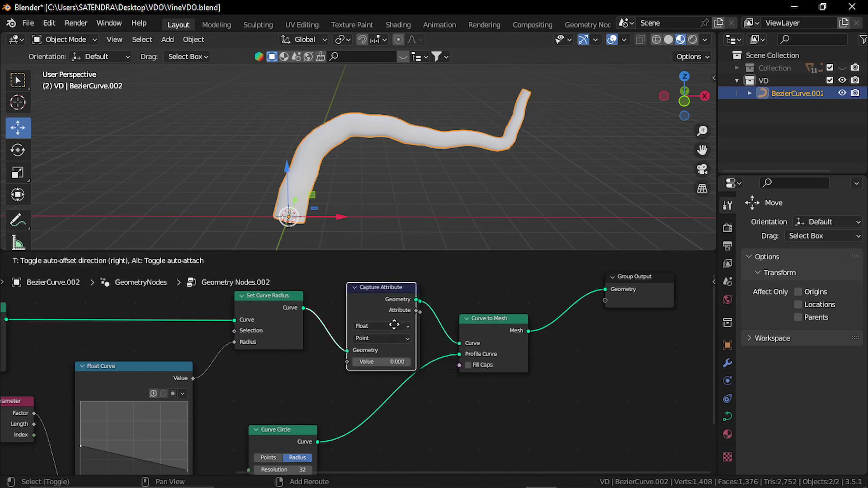
left_click(404, 435)
middle_click_drag(482, 436, 490, 384)
scroll(480, 423, "up", 2)
scroll(461, 382, "down", 2)
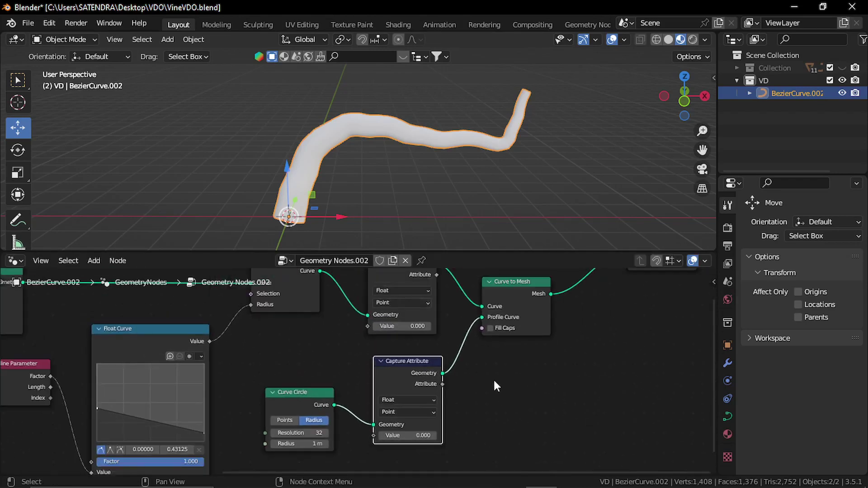
Step: Add a Spline Parameter node above Curve Circle and connect its Factor to the Value inputs of both Capture Attribute nodes
left_click(497, 404)
key("shift+a")
left_click(453, 248)
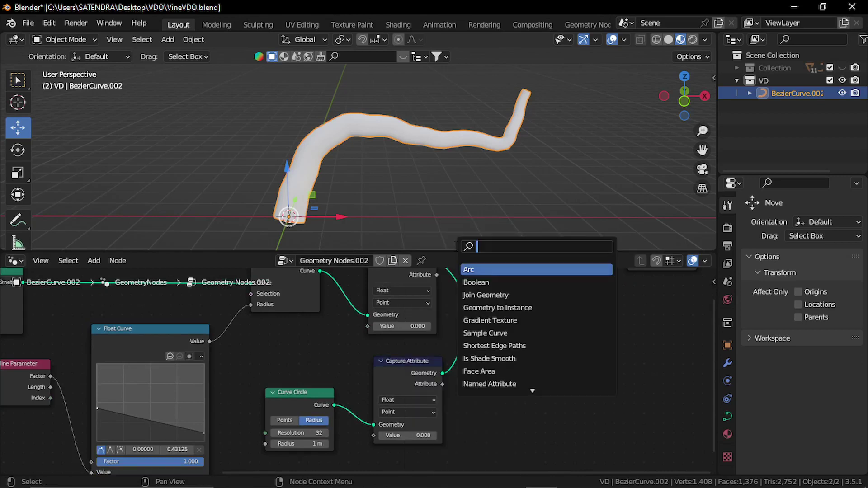
type("spl")
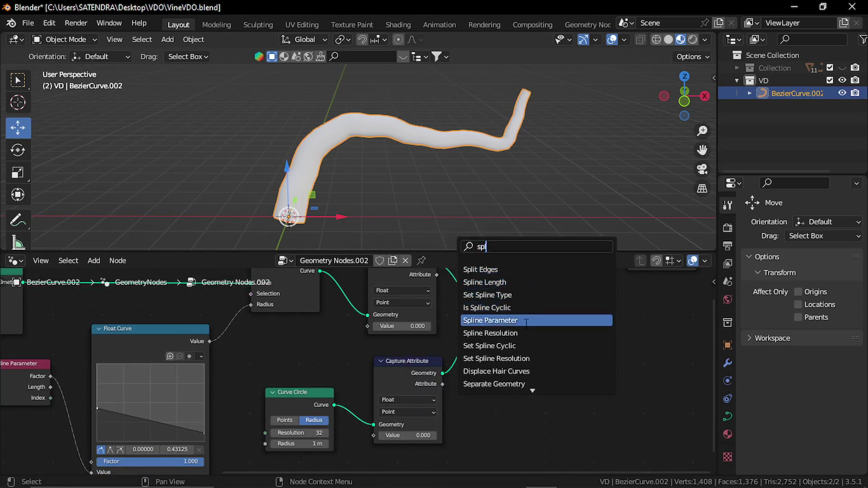
left_click(526, 321)
left_click(317, 385)
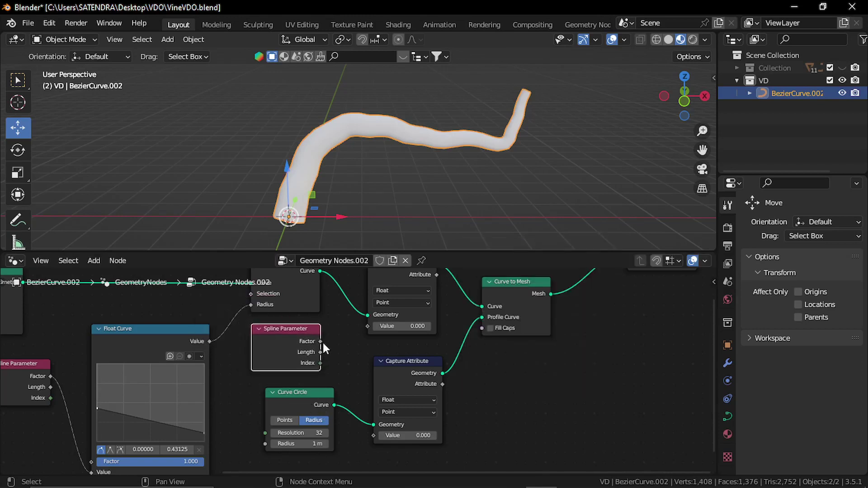
left_click_drag(321, 341, 373, 435)
middle_click_drag(492, 392, 416, 422)
left_click(416, 422)
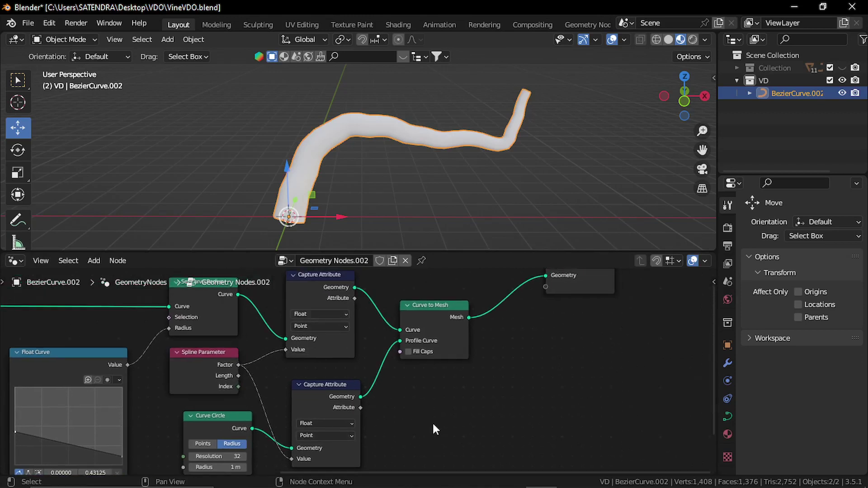
Step: Add a Combine XYZ node and feed its X from the upper Capture Attribute's Attribute and its Y from the lower one's
key("shift+a")
left_click(385, 248)
type("comi")
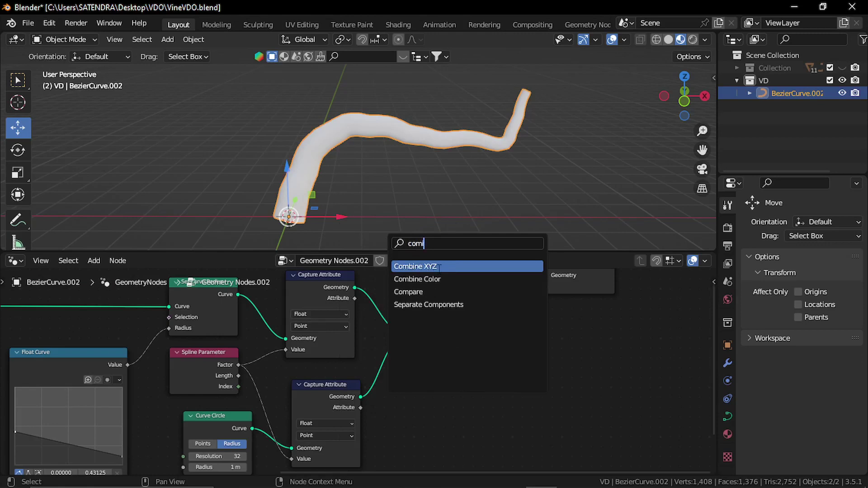
left_click(434, 268)
left_click(481, 414)
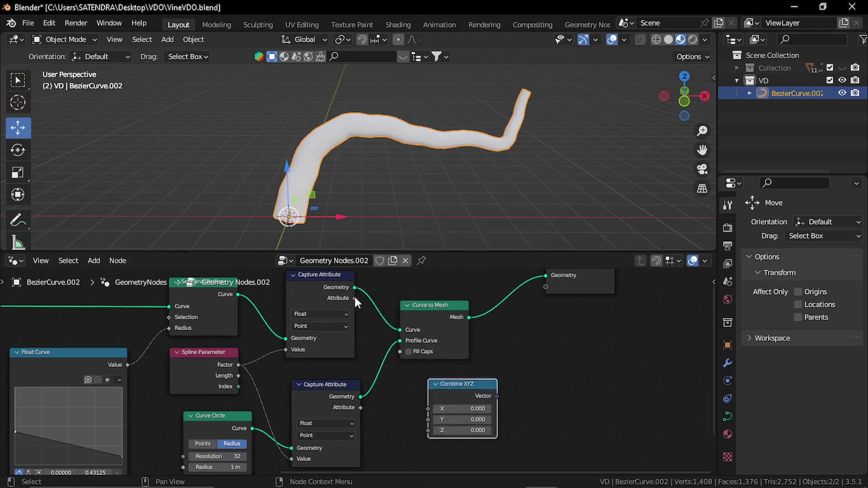
left_click_drag(354, 299, 427, 407)
scroll(352, 417, "up", 2)
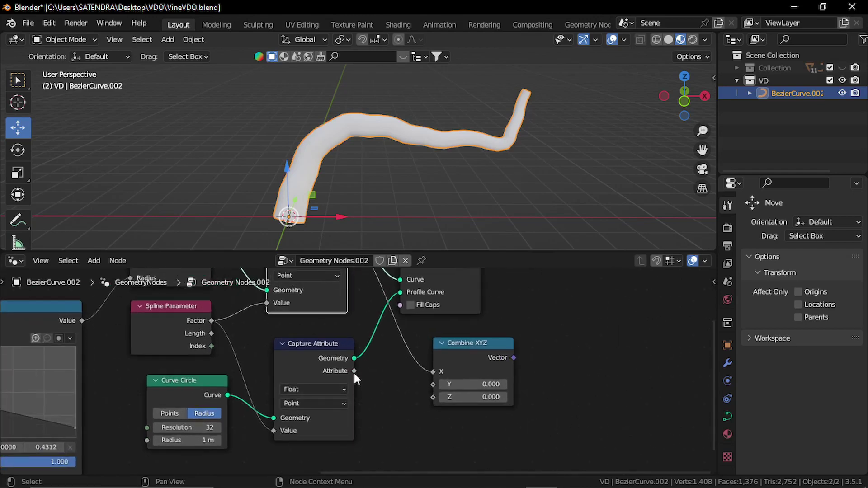
left_click_drag(354, 373, 433, 384)
scroll(497, 375, "down", 1)
Step: Connect Combine XYZ's Vector output to a new socket on the Group Output and reposition the Group Output node
middle_click_drag(519, 370, 409, 431)
left_click_drag(375, 420, 423, 313)
left_click_drag(466, 294, 482, 309)
left_click(474, 295)
left_click(484, 306)
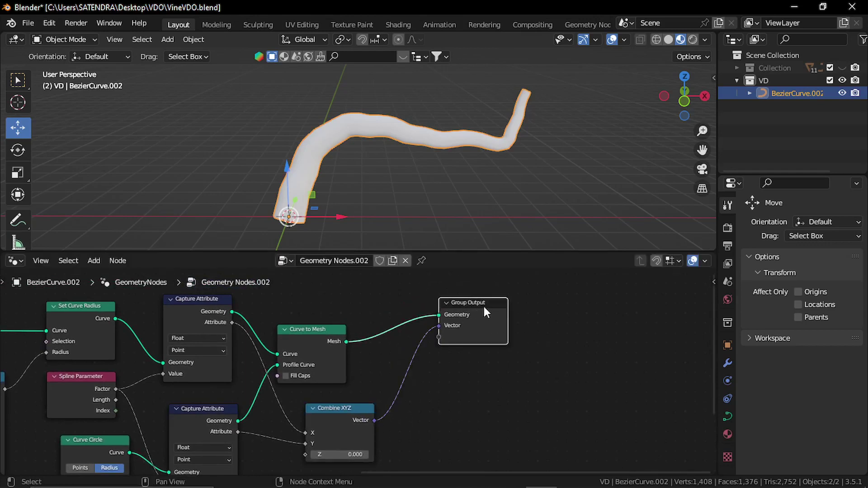
Step: Rename the node group's Vector output to UV
left_click(713, 281)
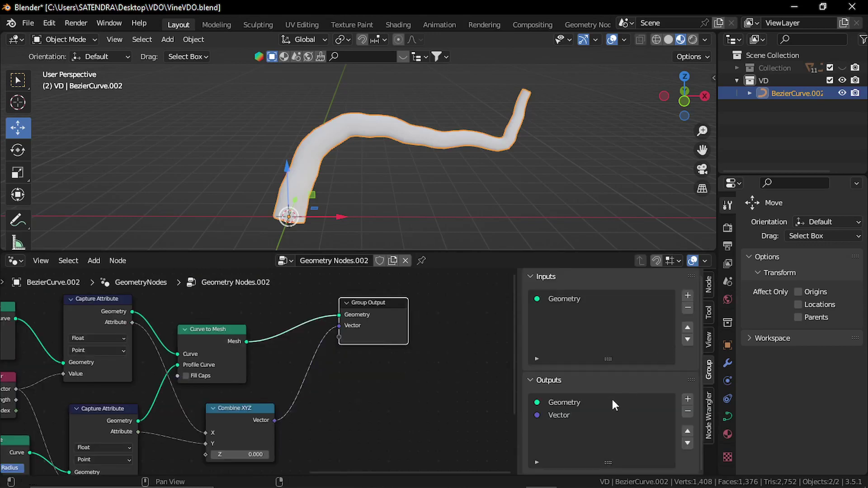
left_click(558, 412)
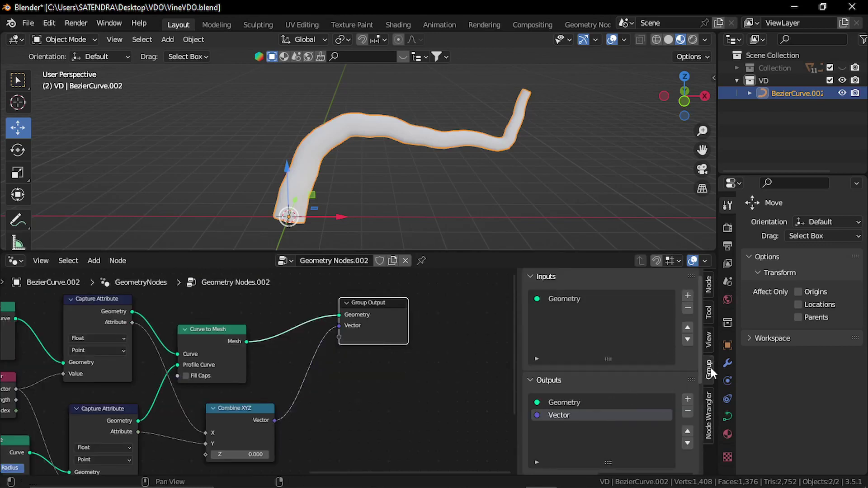
scroll(668, 415, "down", 8)
left_click(651, 342)
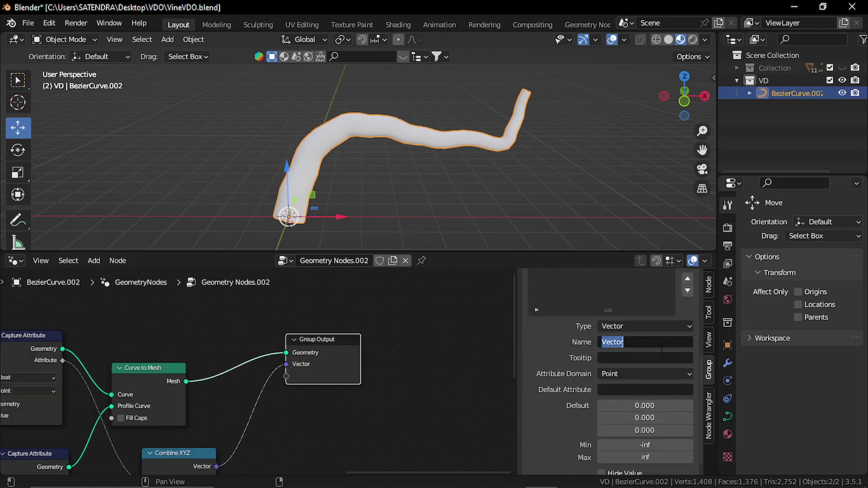
type("UV")
key("Return")
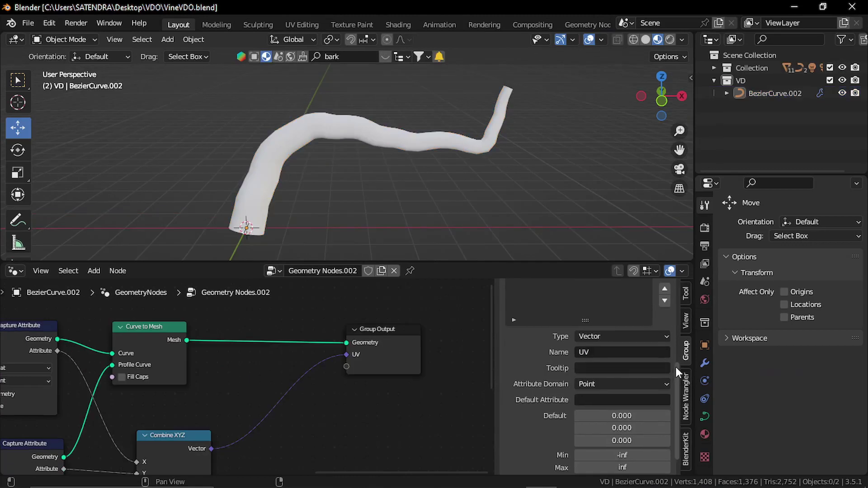
Step: Name the modifier's UV output attribute UVGN
left_click(704, 363)
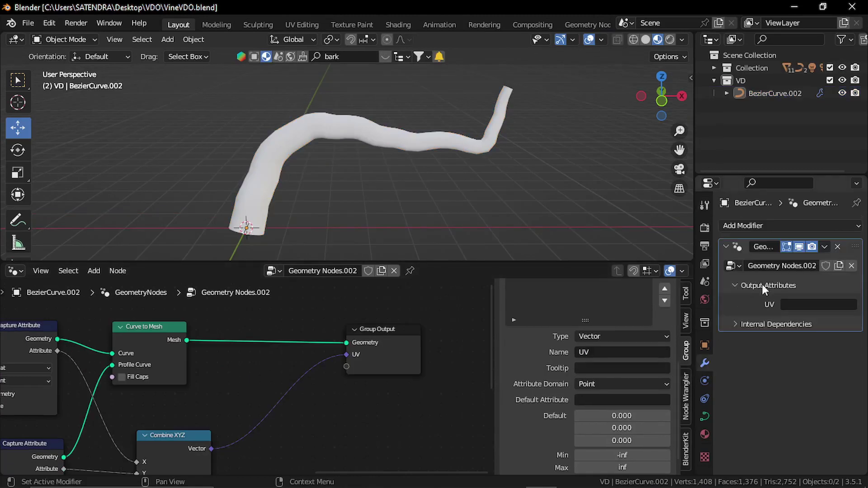
left_click(798, 305)
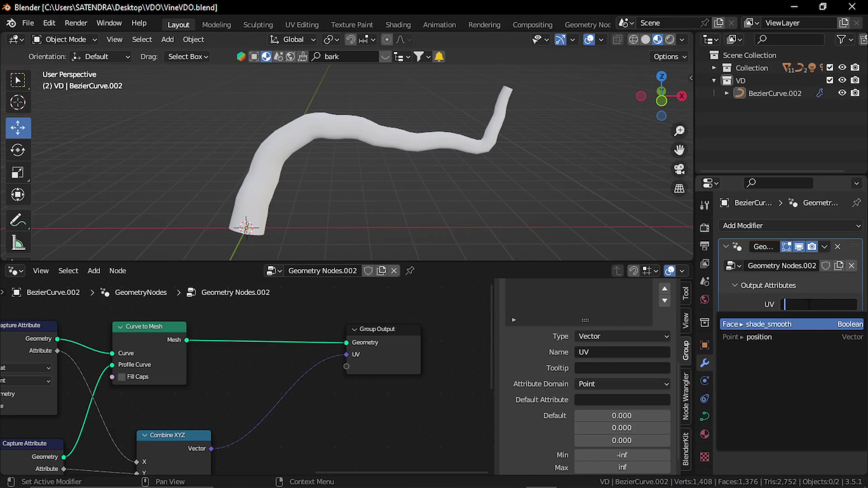
type("UV")
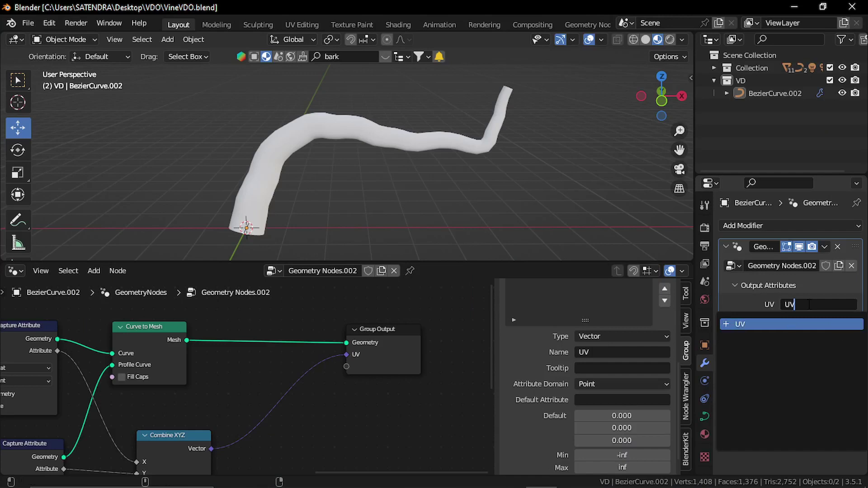
type("GN")
key("Return")
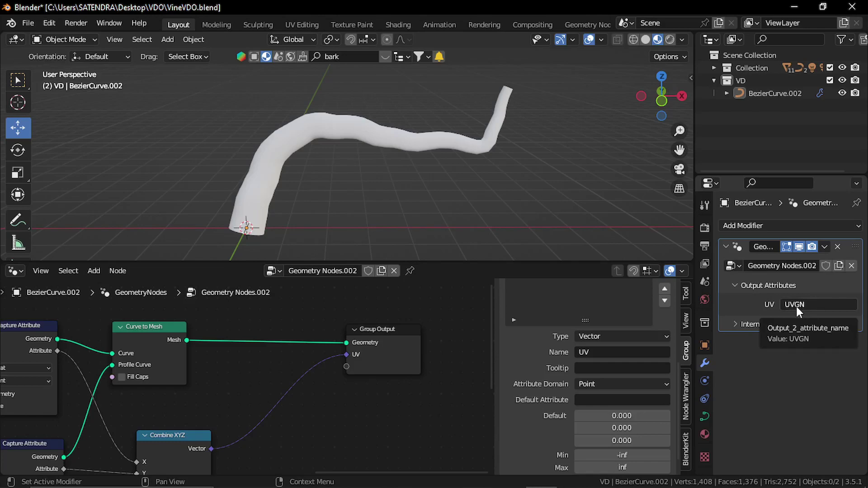
Step: Show the BlenderKit bark materials in an enlarged 3D viewport and preview the mossy brown bark
key("n")
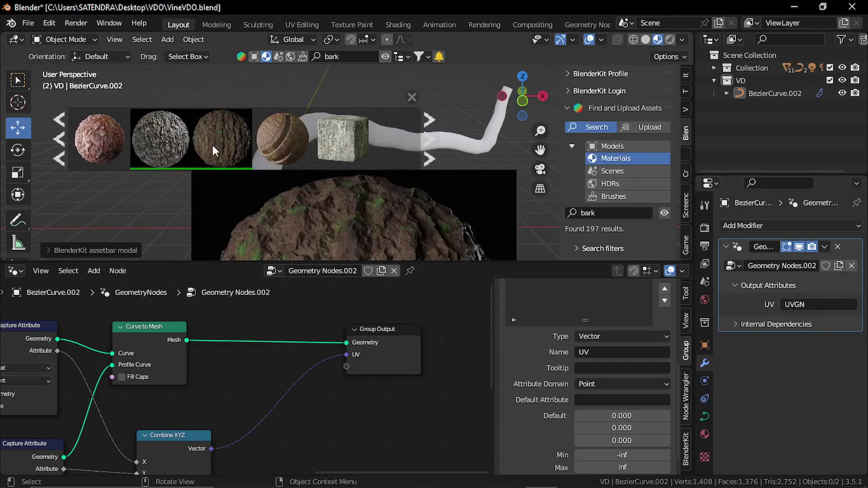
left_click_drag(330, 260, 330, 401)
mouse_move(231, 160)
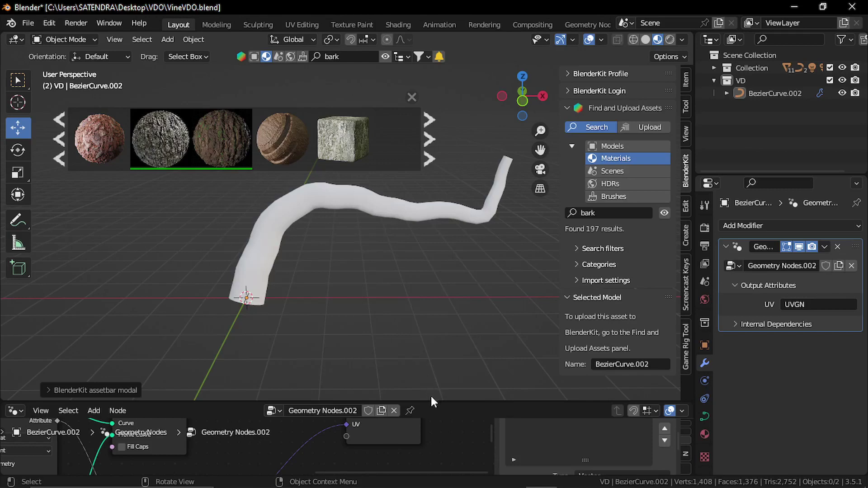
left_click_drag(430, 400, 407, 348)
Step: Examine the BarkPuv material's shader nodes in the Shading workspace, especially its texture coordinate and mapping setup
left_click(398, 25)
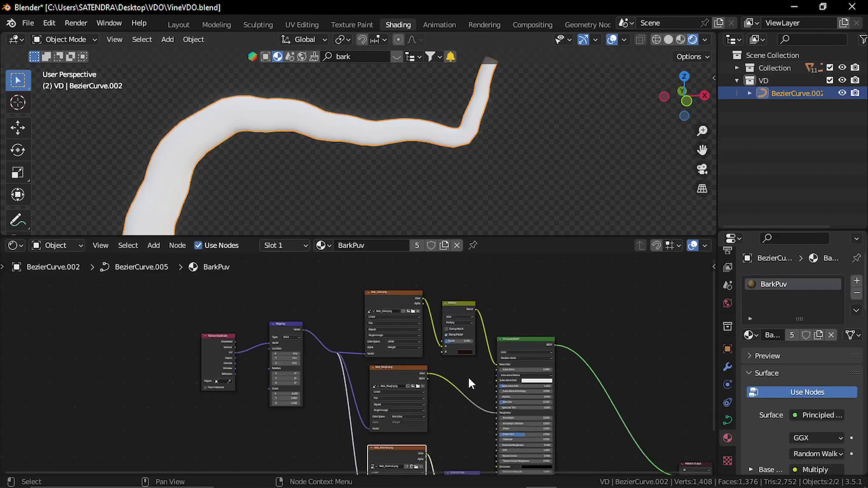
middle_click_drag(480, 400, 433, 377)
left_click(504, 297)
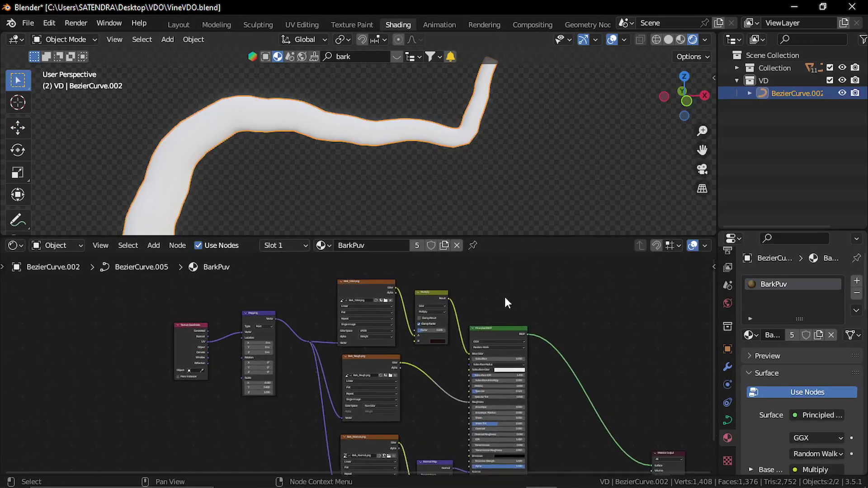
scroll(312, 316, "up", 3)
middle_click_drag(275, 314, 385, 307)
scroll(353, 357, "up", 2)
Step: Return to the Layout workspace and insert a Set Material node between Curve to Mesh and Group Output
left_click(176, 25)
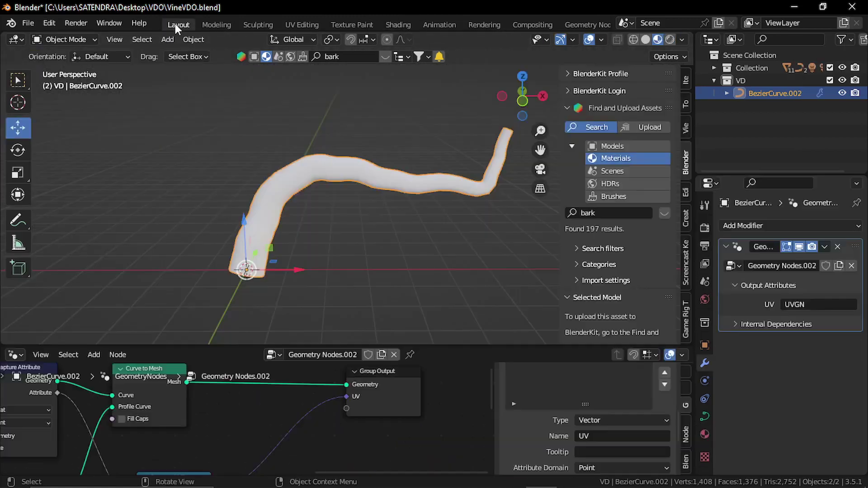
left_click_drag(433, 347, 431, 254)
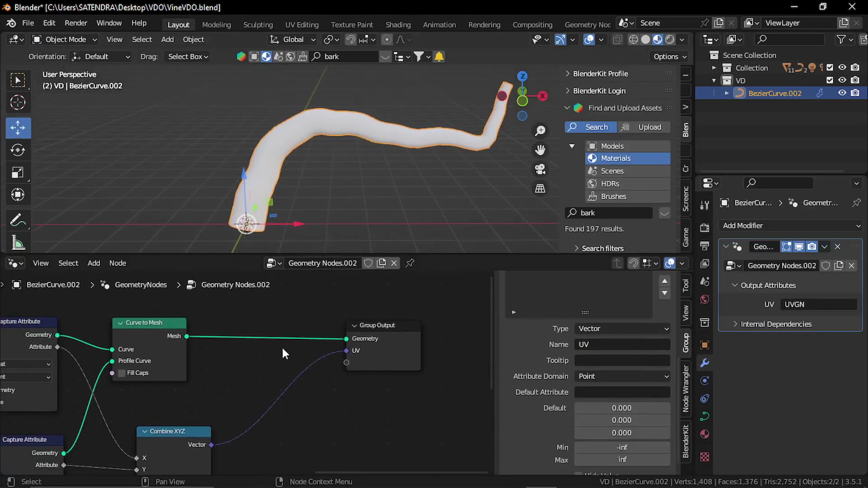
scroll(335, 378, "up", 2)
key("shift+a")
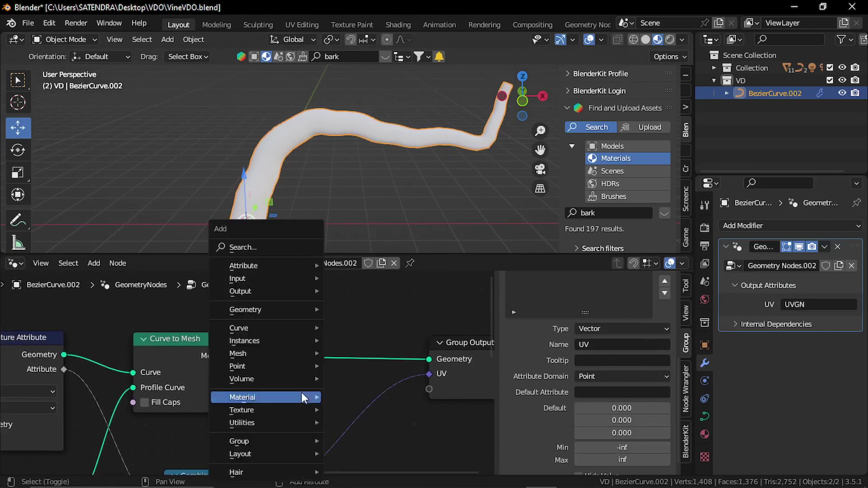
left_click(268, 246)
type("set")
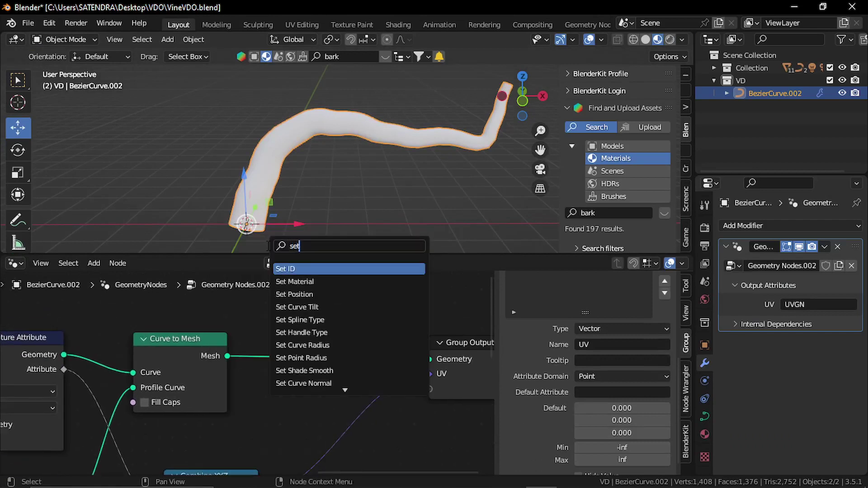
left_click(322, 282)
left_click(316, 365)
Step: Assign the BarkPuv material in the Set Material node and check the vine from several angles
left_click(311, 386)
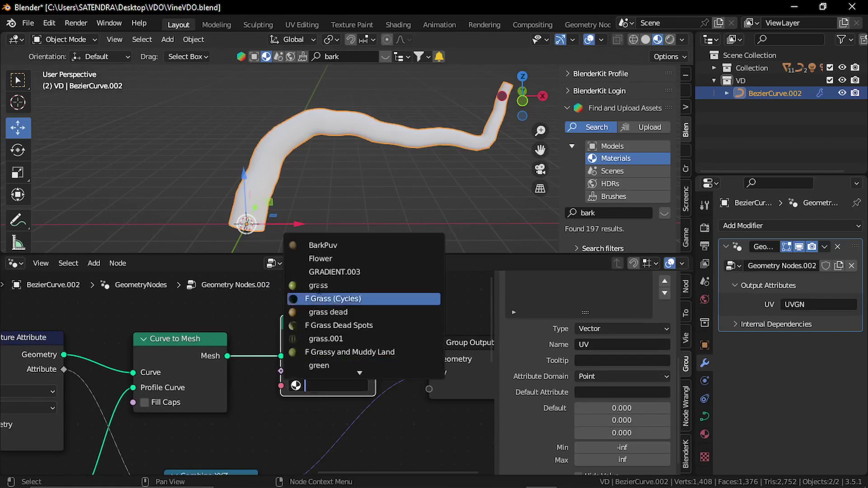
left_click(335, 244)
left_click(262, 408)
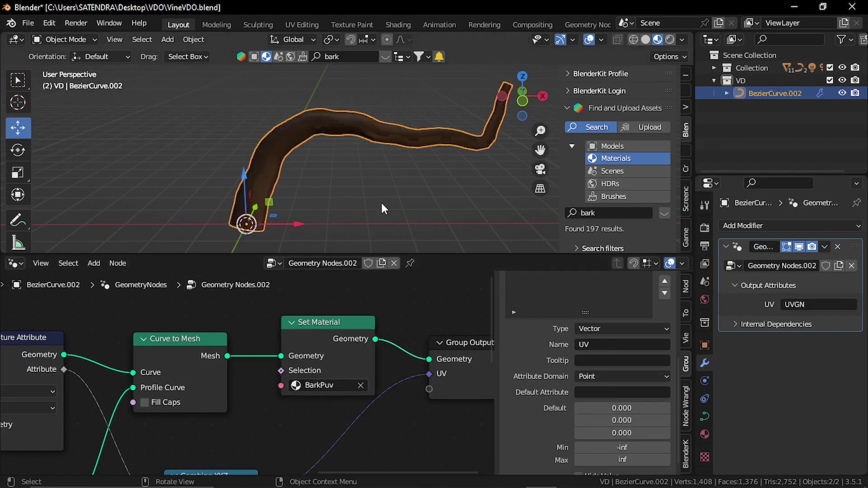
left_click(380, 201)
middle_click_drag(336, 150, 312, 152)
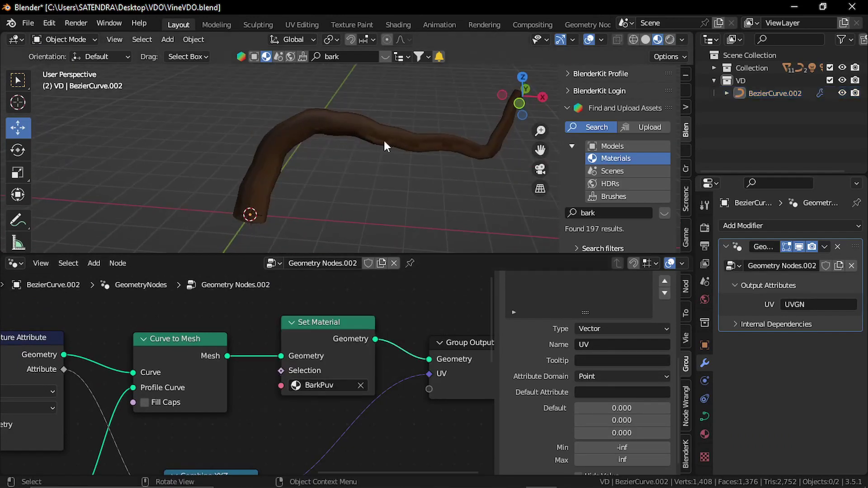
middle_click_drag(383, 139, 373, 243)
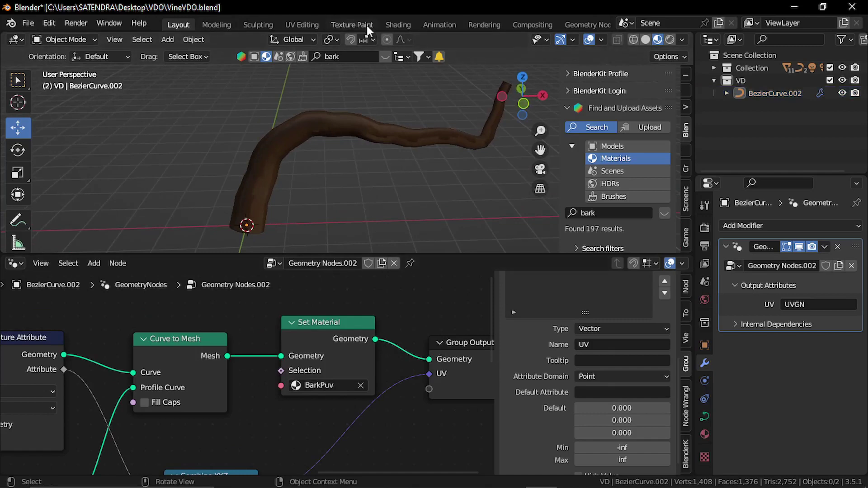
Step: In the Shading workspace, add an Attribute node above Texture Coordinate in the BarkPuv material
left_click(399, 25)
middle_click_drag(376, 354, 274, 350)
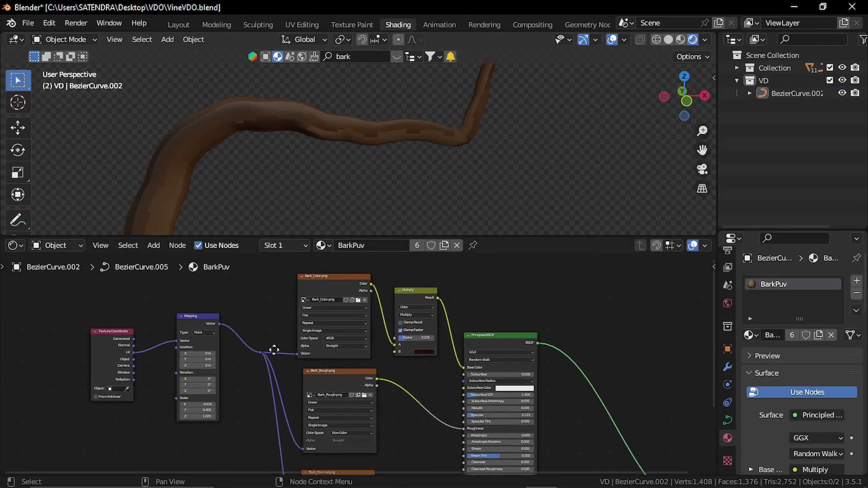
middle_click_drag(190, 306, 274, 370)
scroll(270, 317, "up", 2)
scroll(233, 330, "up", 1)
key("shift+a")
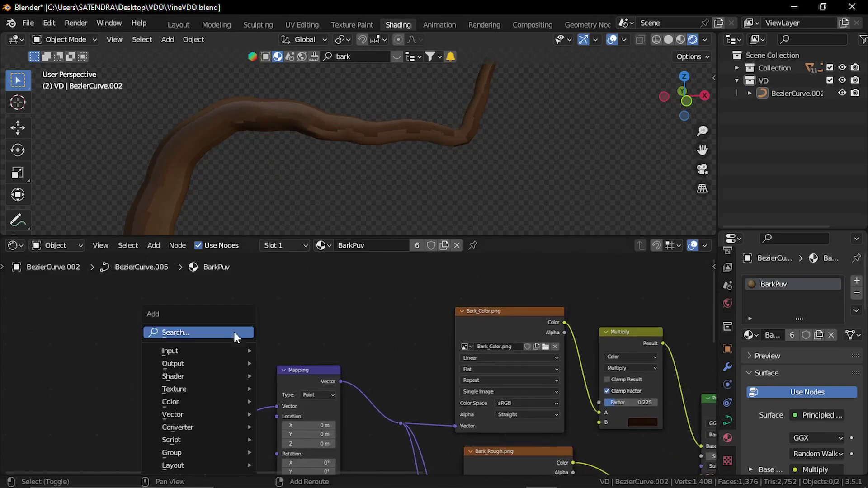
left_click(200, 332)
type("attr")
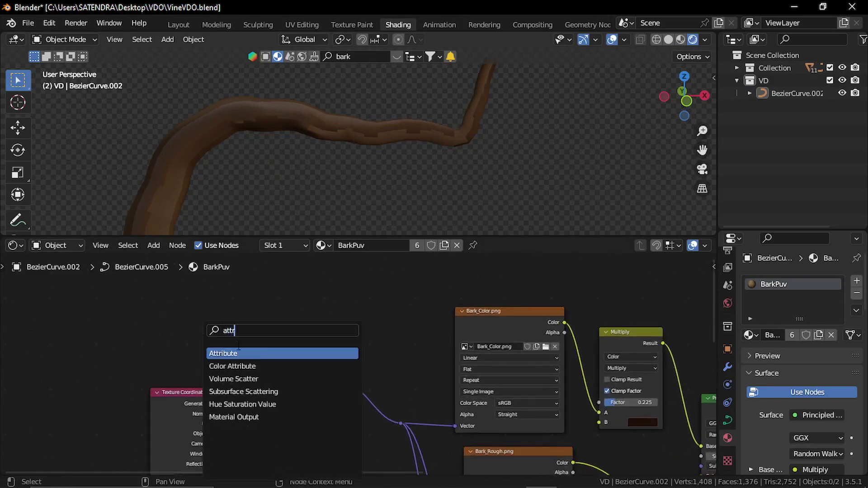
left_click(238, 352)
left_click(187, 292)
scroll(256, 330, "up", 6)
Step: Set the Attribute node's name to UVGN
middle_click_drag(171, 318, 230, 360)
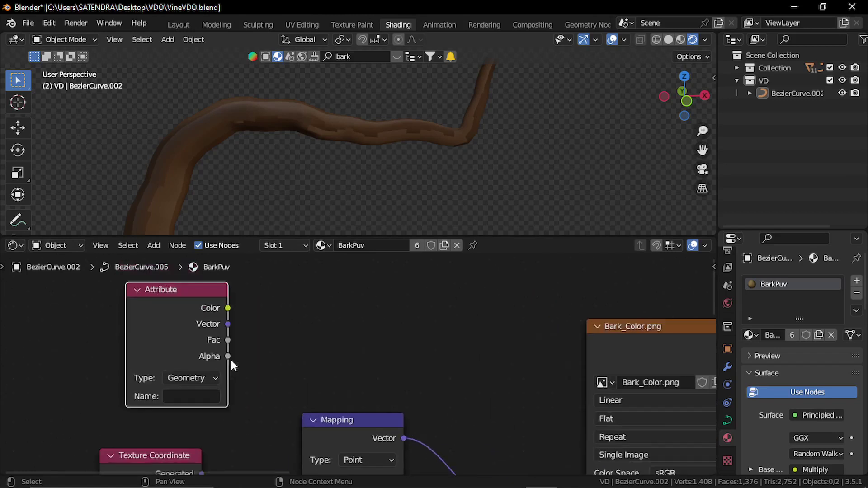
middle_click_drag(186, 376, 208, 375)
left_click(199, 397)
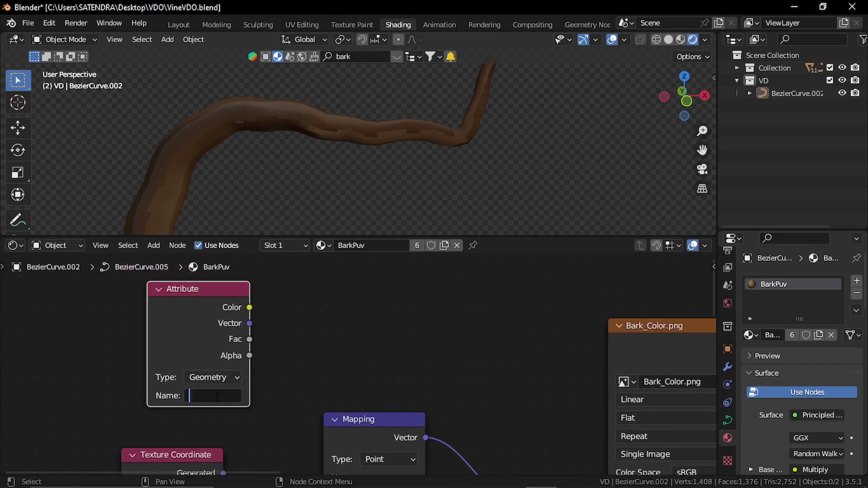
type("UVGN")
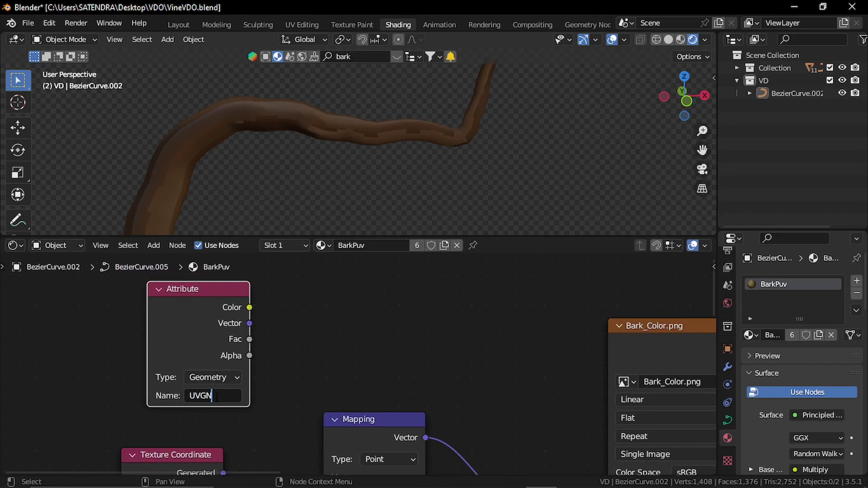
key("Return")
Step: Connect the Attribute node's Vector output to the Mapping node's Vector input, replacing the Texture Coordinate UV link
scroll(305, 362, "down", 2)
middle_click_drag(305, 362, 231, 342)
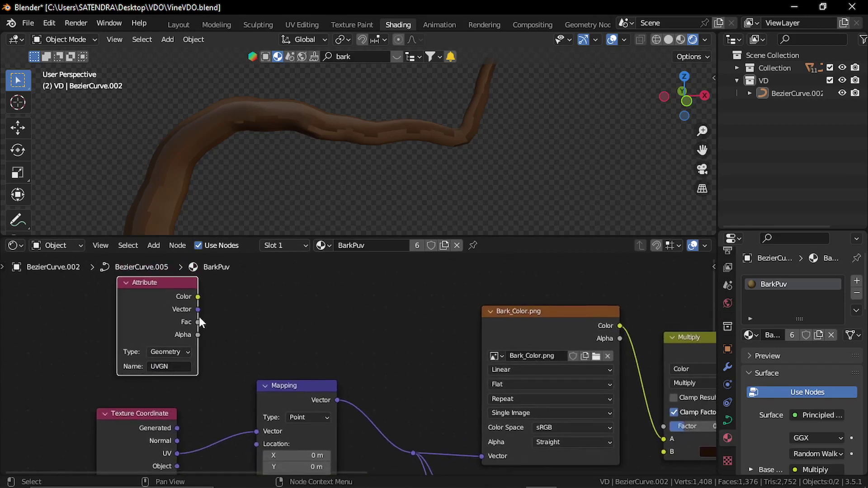
left_click_drag(198, 309, 258, 432)
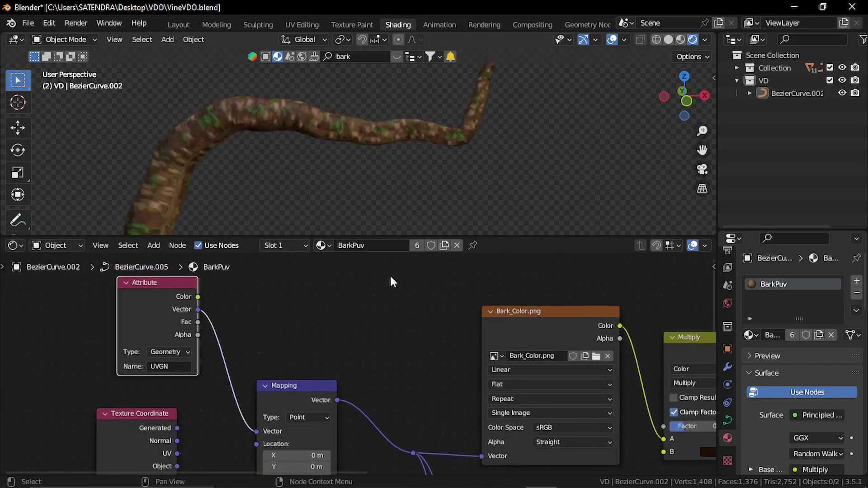
mouse_move(277, 128)
middle_mouse_down()
mouse_move(385, 132)
mouse_move(276, 132)
middle_mouse_up()
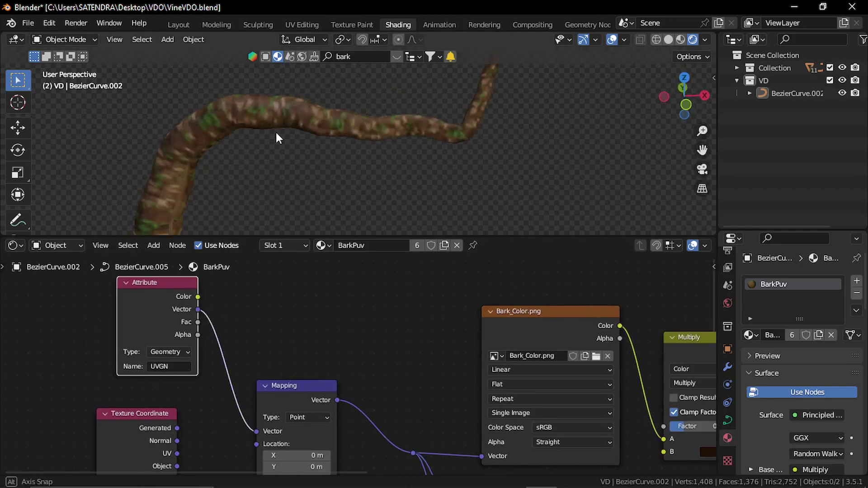
middle_click_drag(342, 124, 348, 123)
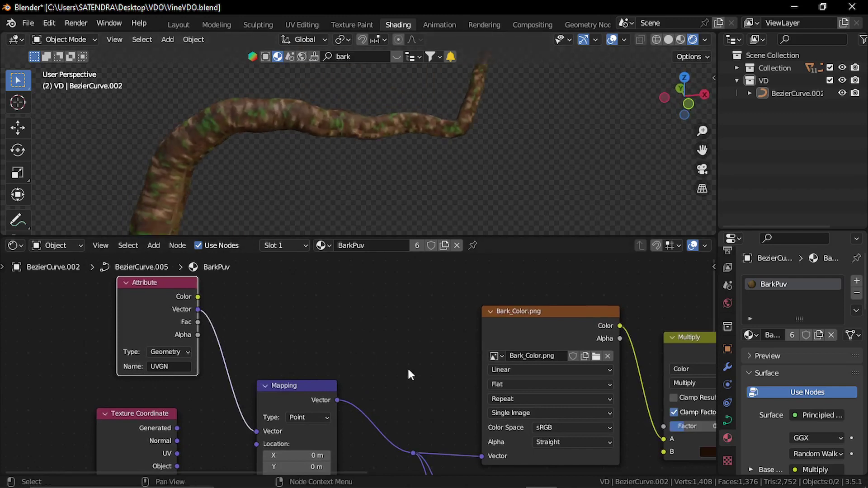
middle_click_drag(408, 367, 424, 443)
mouse_move(312, 403)
left_mouse_down()
mouse_move(230, 404)
mouse_move(386, 415)
mouse_move(311, 416)
left_mouse_up()
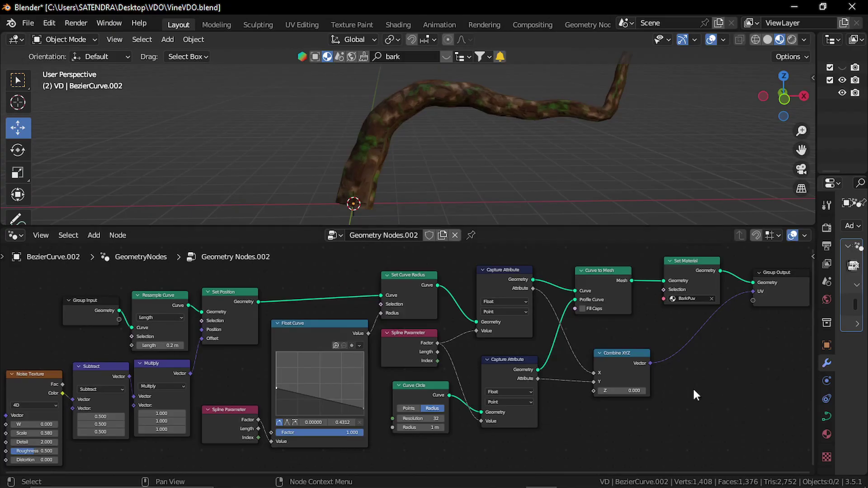
Step: Add a Grid node below the Float Curve in the vine's geometry node tree
middle_click_drag(708, 376, 682, 381)
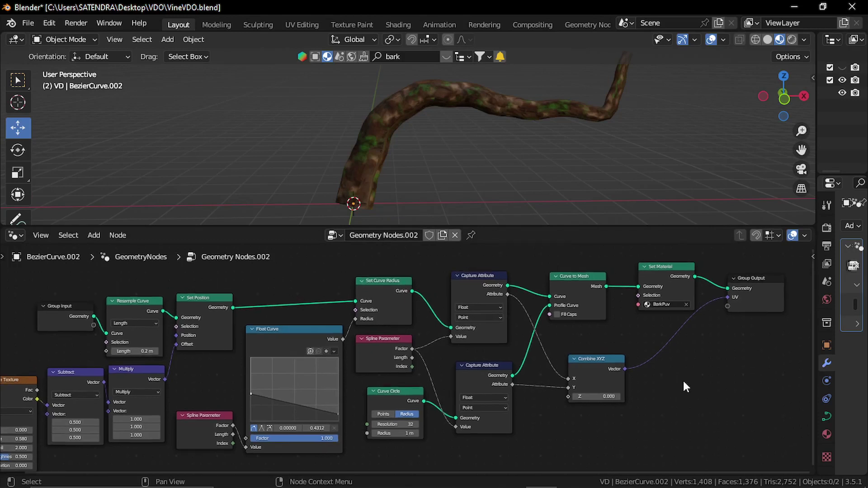
scroll(600, 381, "down", 1)
middle_click_drag(597, 367, 612, 368)
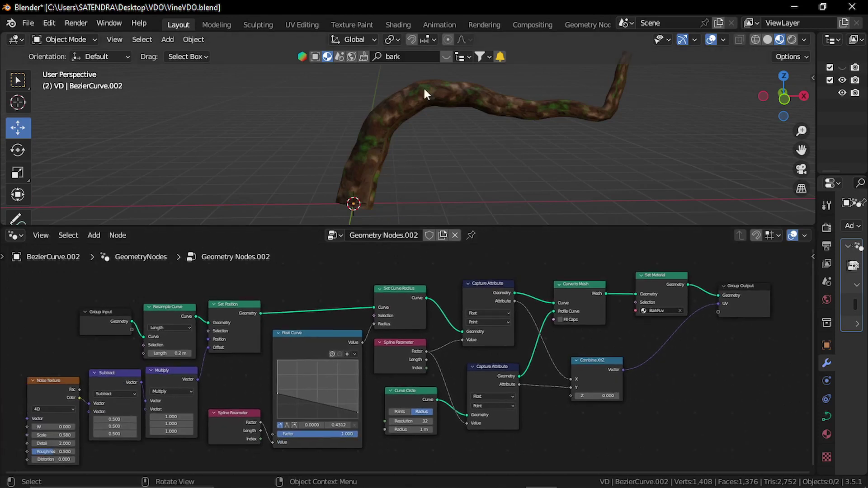
scroll(479, 342, "down", 1)
middle_click_drag(430, 366, 424, 300)
scroll(456, 303, "up", 2)
key("shift+a")
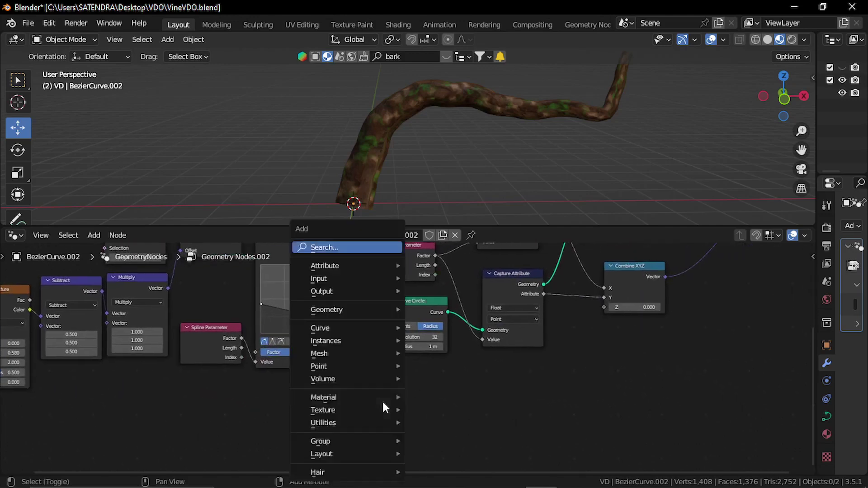
left_click(332, 244)
type("grid")
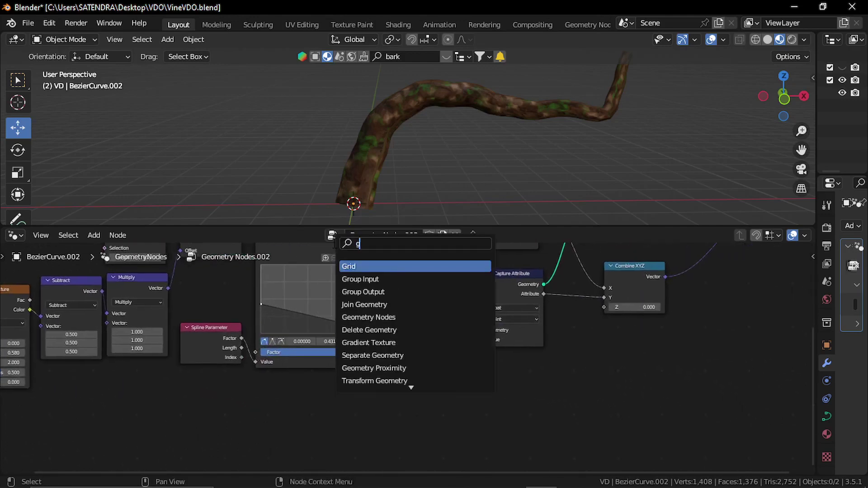
left_click(362, 267)
left_click(277, 420)
scroll(351, 424, "up", 1)
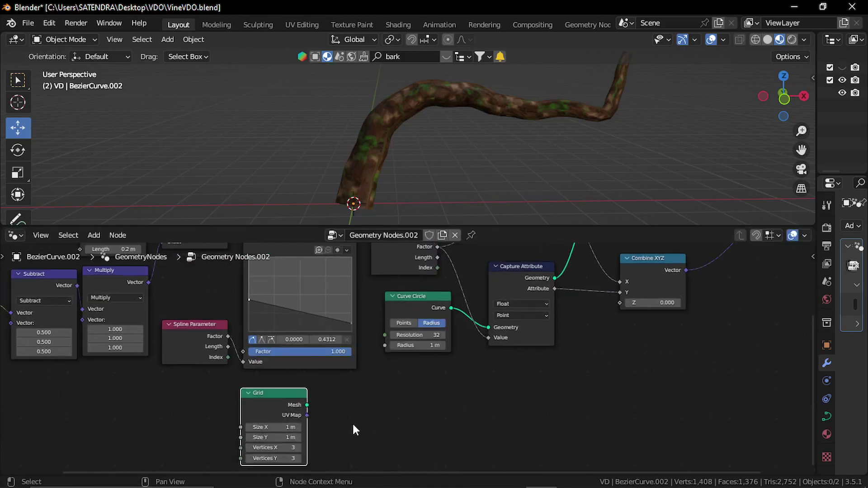
Step: Set the Grid node's Size X and Size Y to 1.5 m
left_click(269, 427)
type("1.5")
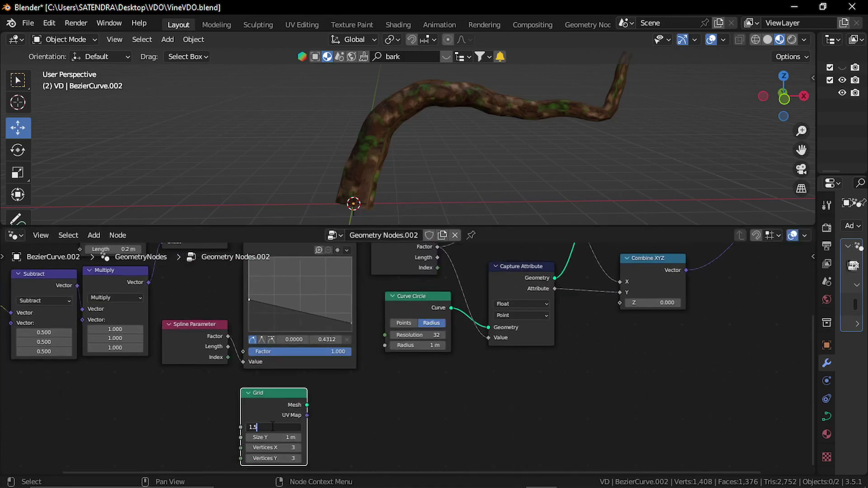
key("Tab")
type("1.5")
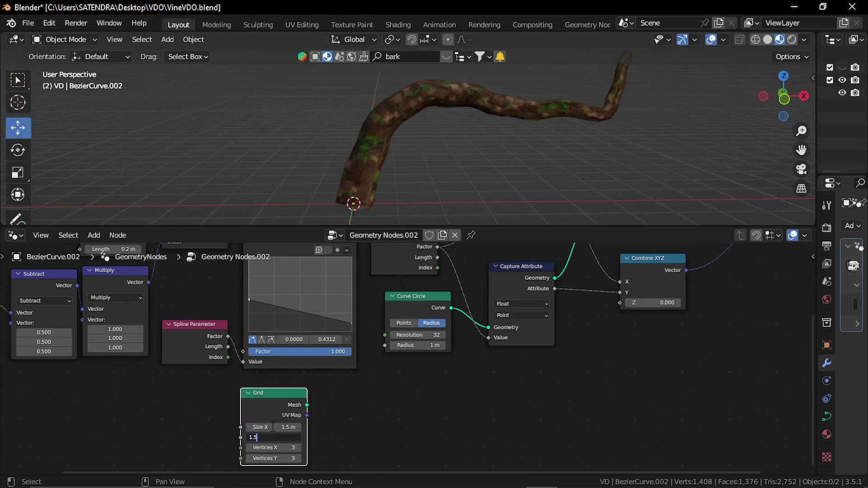
key("Return")
Step: Insert a Join Geometry node between Set Material and Group Output and feed the Grid's Mesh into it
scroll(358, 404, "down", 3)
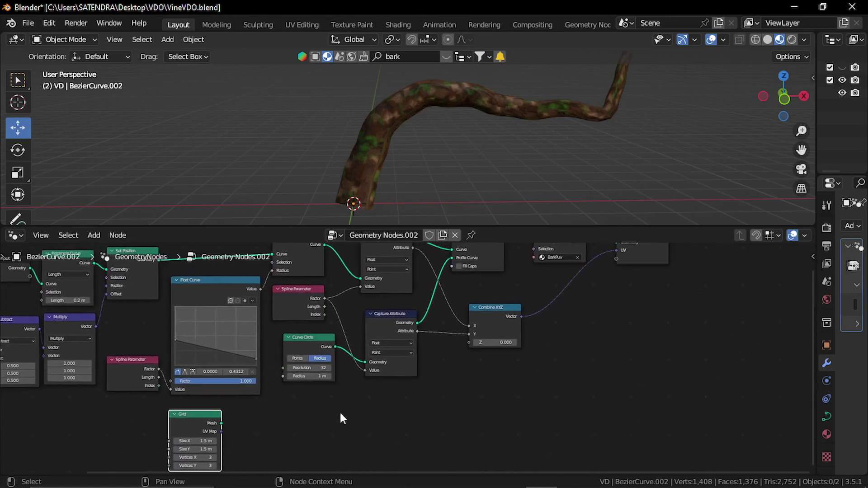
middle_click_drag(401, 408, 337, 429)
key("shift+a")
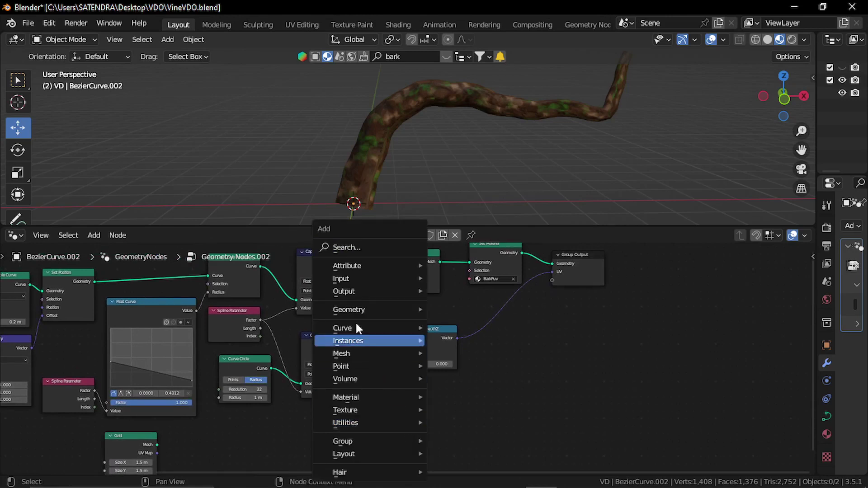
left_click(368, 247)
type("joi")
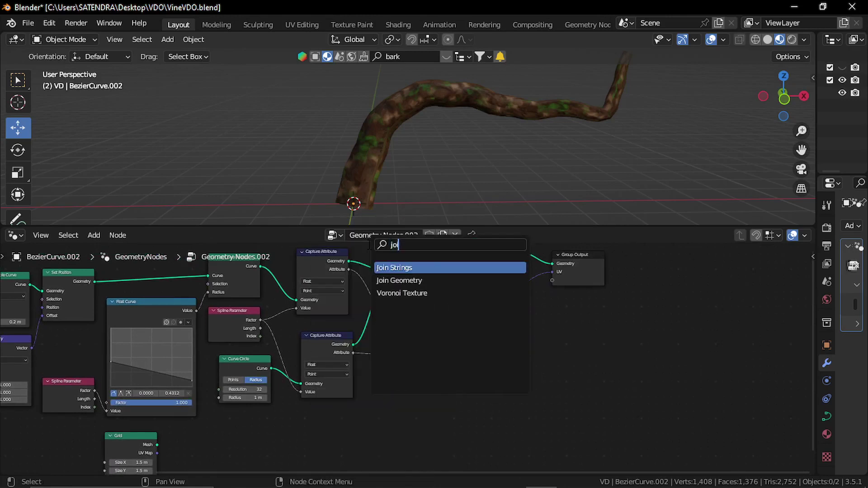
left_click(421, 280)
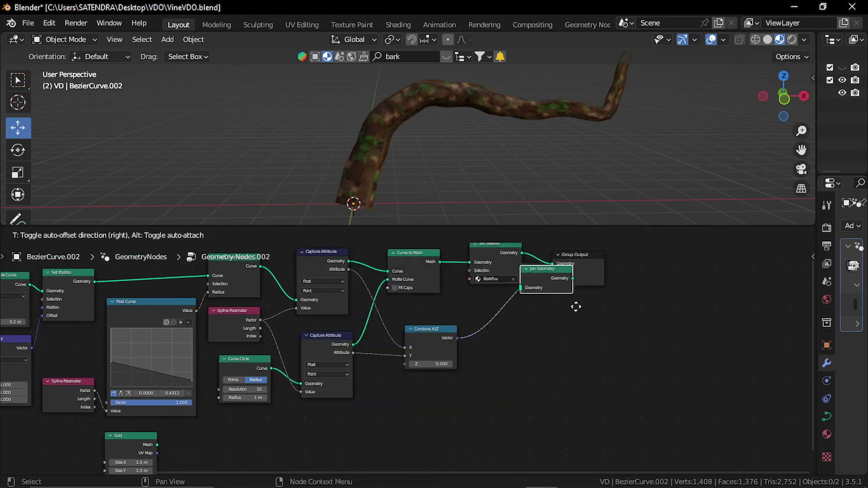
left_click(587, 285)
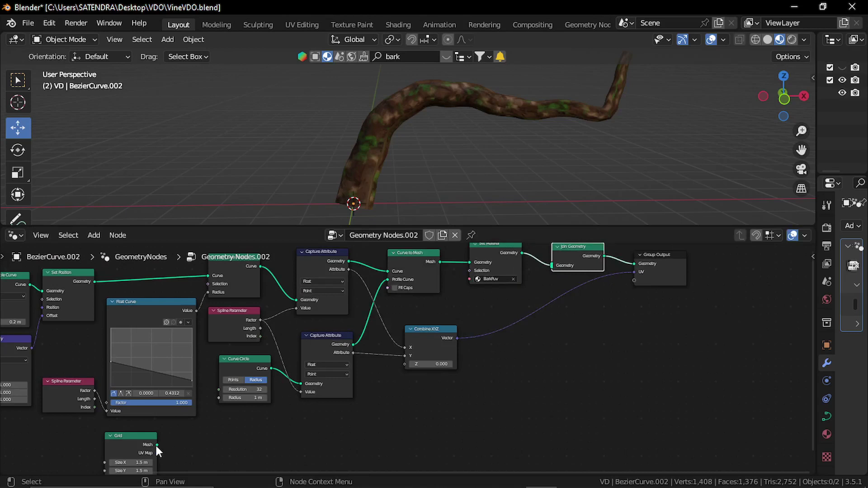
left_click_drag(156, 444, 552, 266)
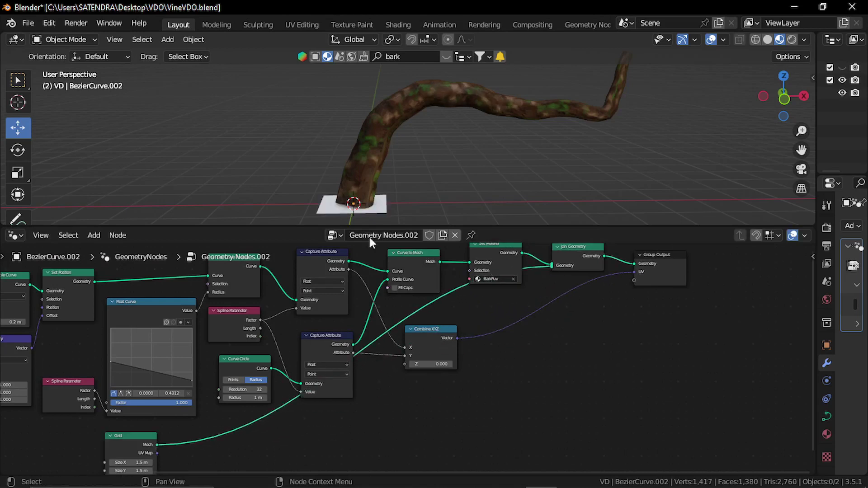
Step: Set the Grid node's Size X and Size Y to 2 m
middle_click_drag(396, 181, 408, 189)
left_click_drag(529, 226, 527, 282)
middle_click_drag(354, 378, 452, 298)
scroll(254, 392, "up", 2)
scroll(247, 402, "up", 2)
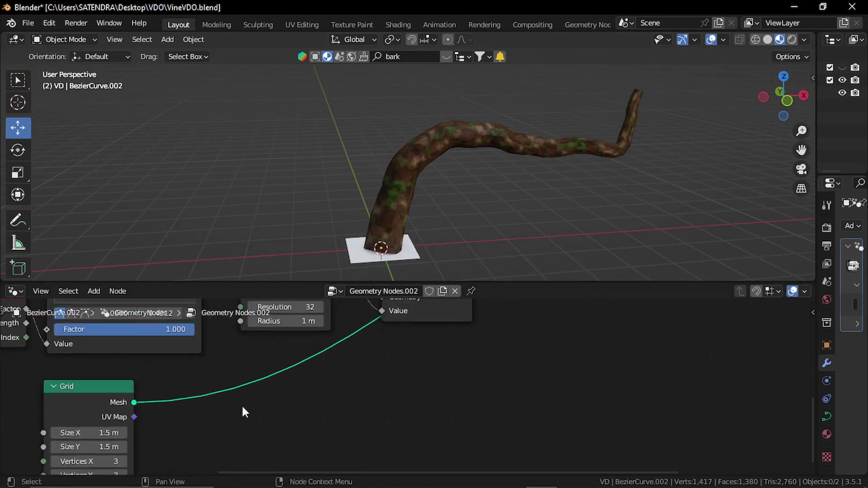
left_click(183, 435)
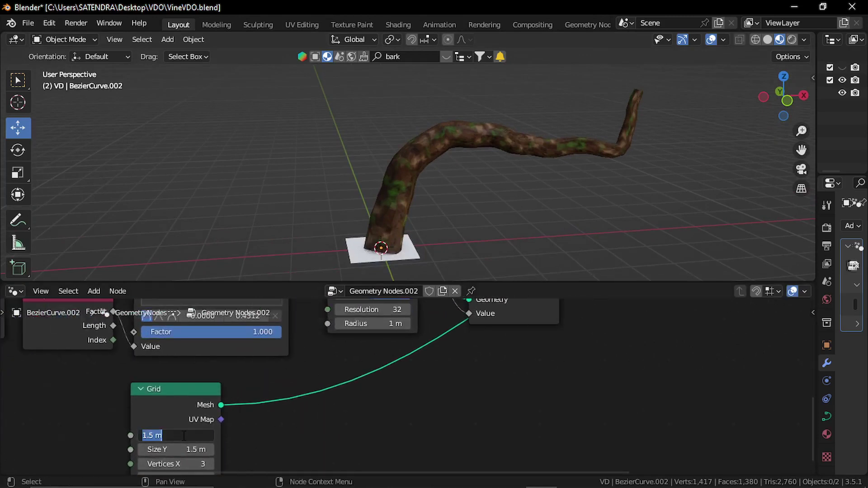
type("2")
key("Tab")
type("2")
key("Return")
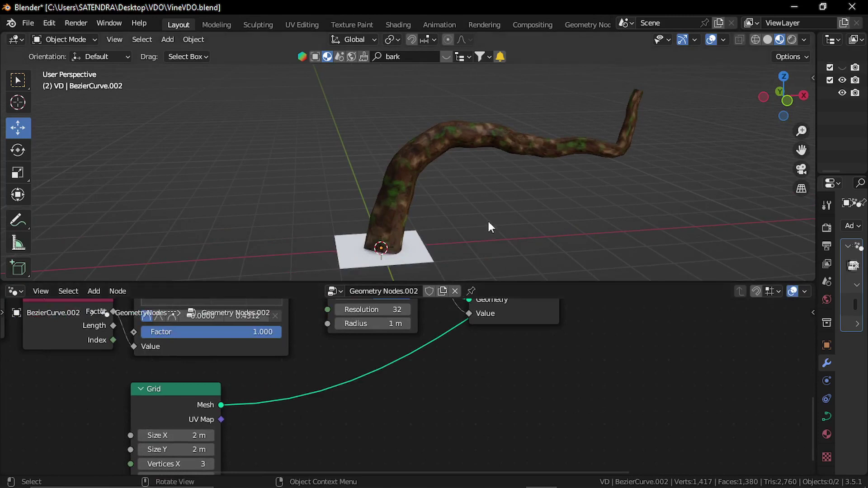
Step: Set the radius of the Curve Circle that profiles the vine to 0.86 m
scroll(487, 218, "down", 4)
mouse_move(415, 204)
middle_mouse_down()
mouse_move(428, 218)
mouse_move(413, 217)
middle_mouse_up()
scroll(413, 217, "up", 1)
scroll(452, 409, "up", 4)
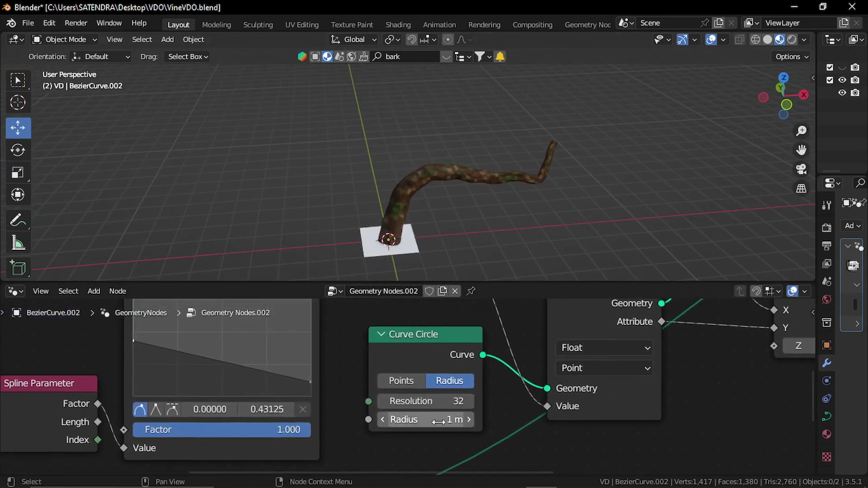
left_click_drag(433, 419, 420, 419)
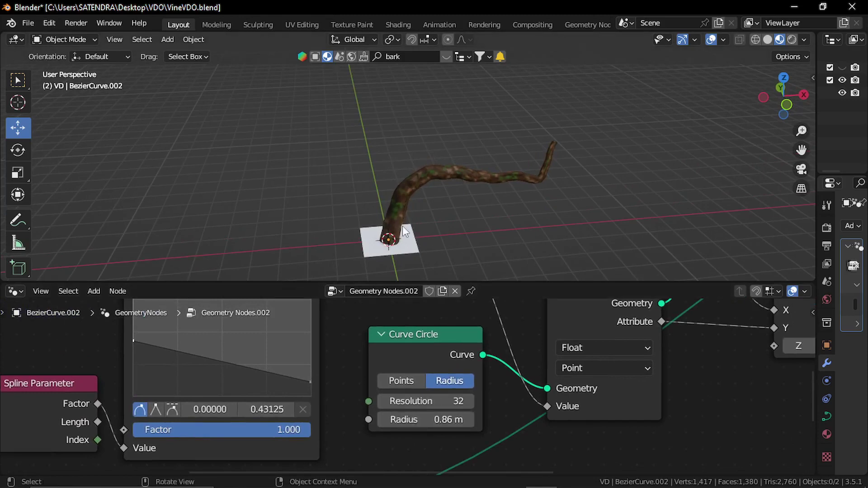
scroll(409, 230, "up", 3)
middle_click_drag(428, 246, 435, 152, "shift")
scroll(437, 381, "down", 3)
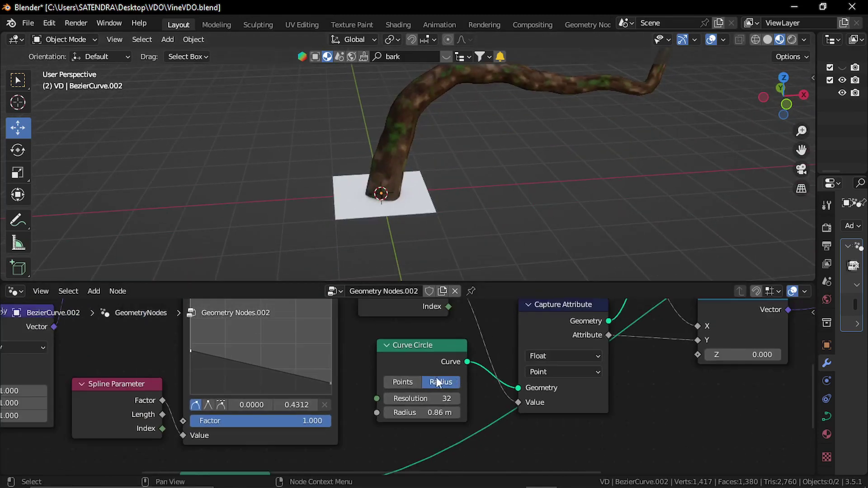
Step: Add a second Curve Circle node directly below the Grid node
scroll(436, 378, "down", 3)
middle_click_drag(436, 378, 365, 436)
scroll(364, 435, "up", 2)
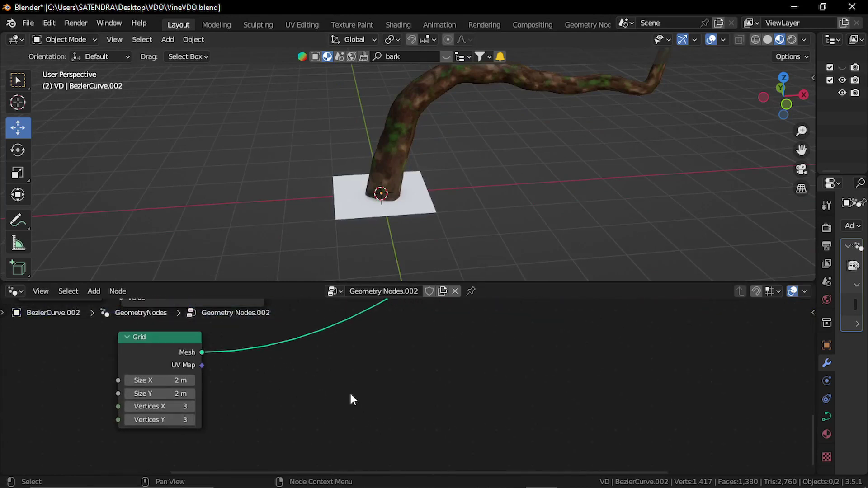
key("shift+a")
left_click(315, 252)
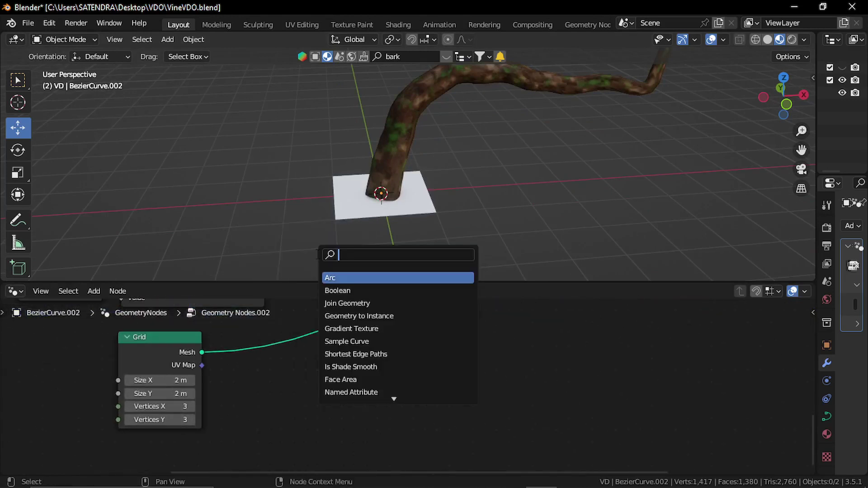
type("curve")
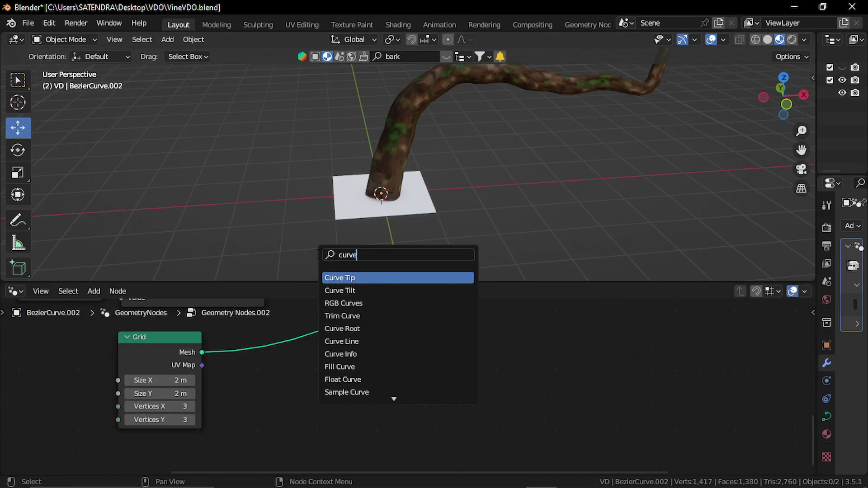
type("c")
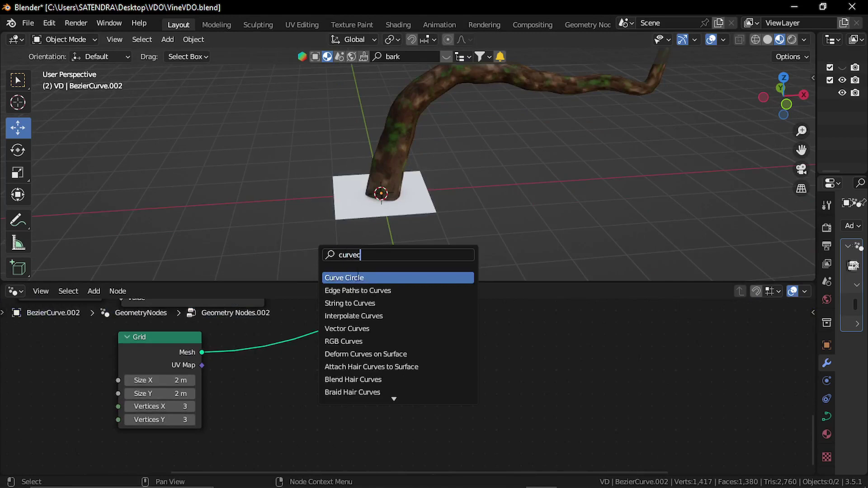
key("Return")
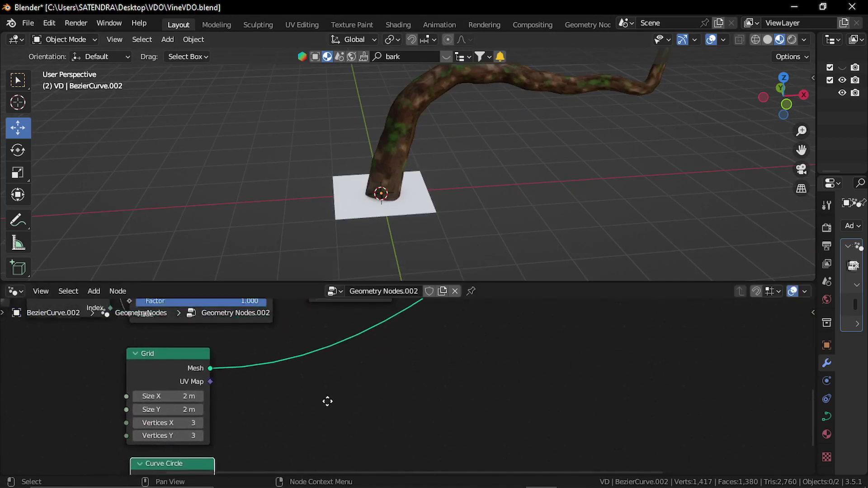
left_click(327, 401)
Step: Insert a Distribute Points on Faces node on the link leaving the Grid's Mesh output
key("shift+a")
left_click(348, 247)
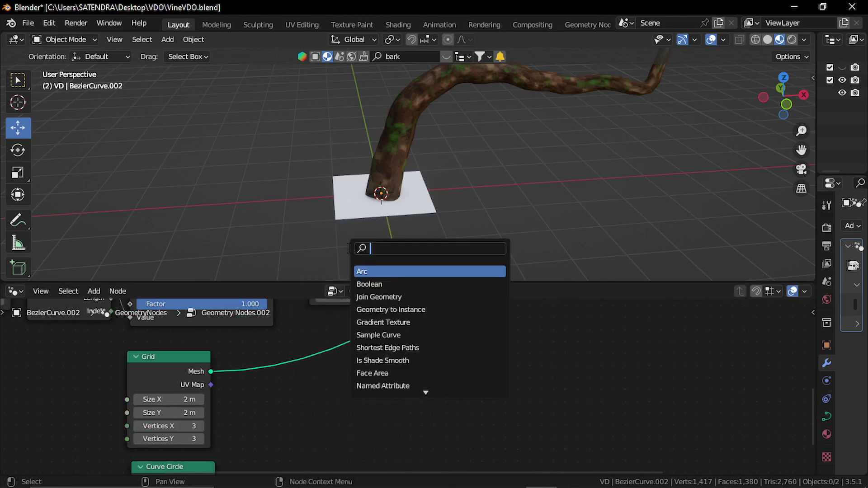
type("distri")
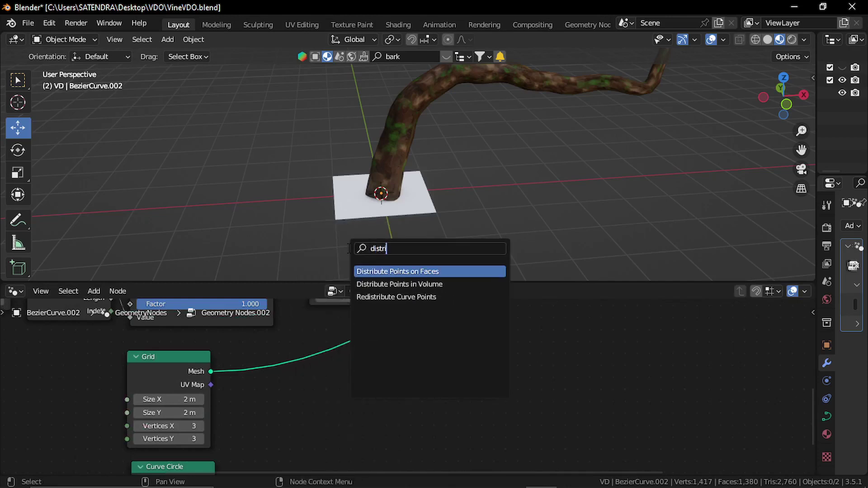
key("Return")
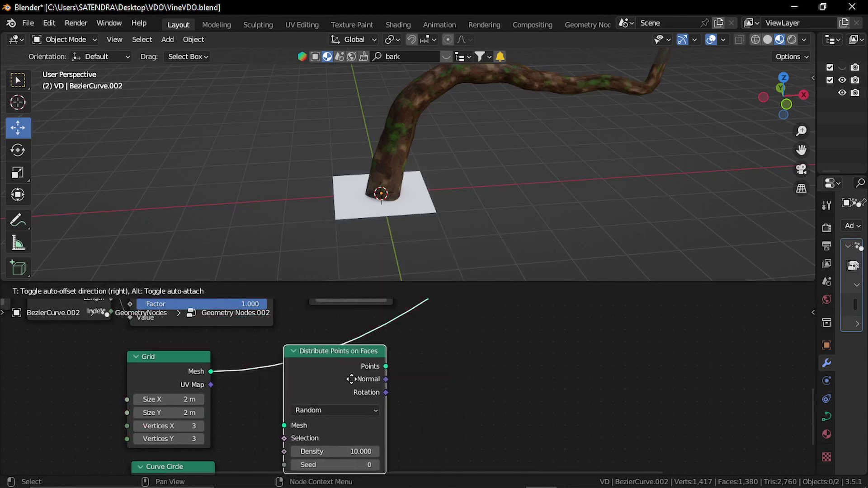
left_click(363, 375)
middle_click_drag(462, 411, 473, 370)
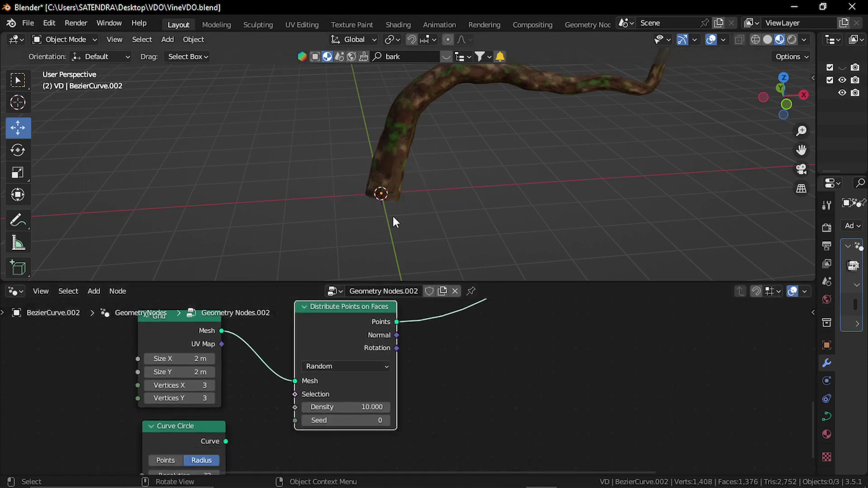
Step: Insert an Instance on Points node on the link leaving the Points output of Distribute Points on Faces
middle_click_drag(271, 321, 269, 323)
middle_click_drag(234, 437, 182, 424)
key("shift+a")
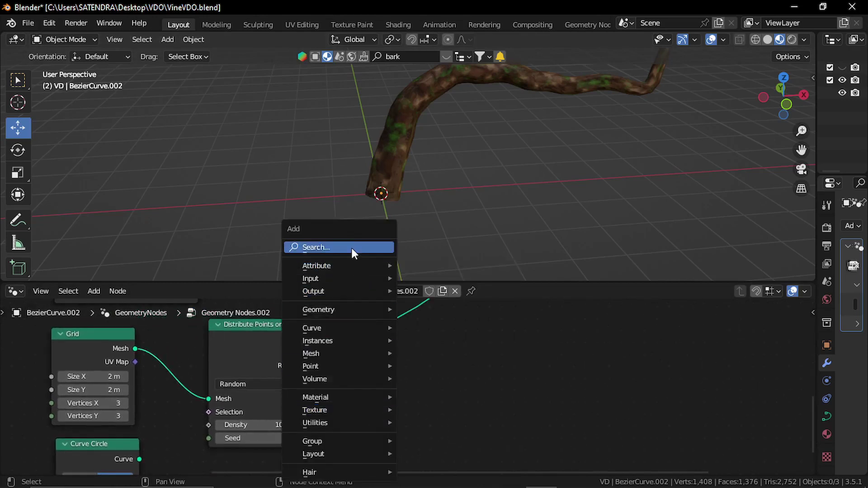
left_click(351, 248)
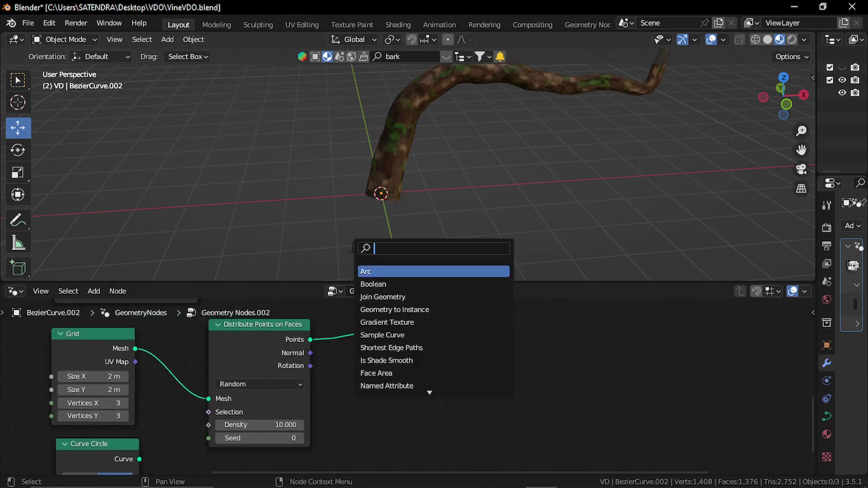
type("ind")
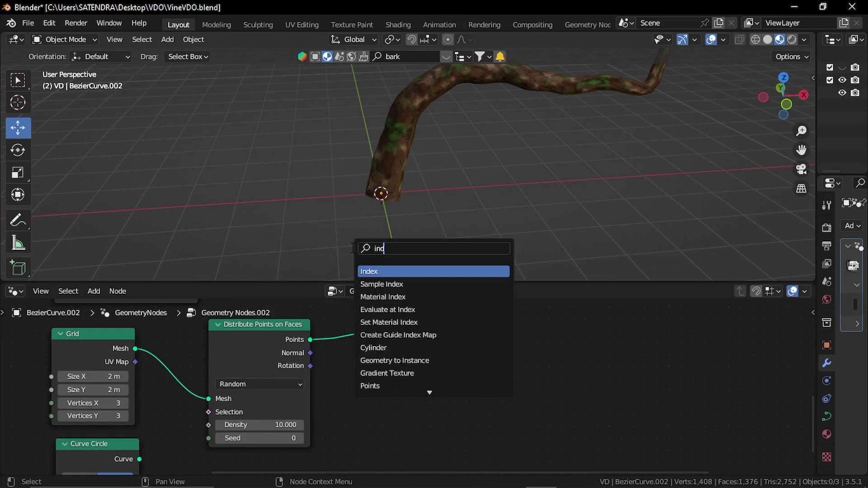
key("BackSpace")
type("ns")
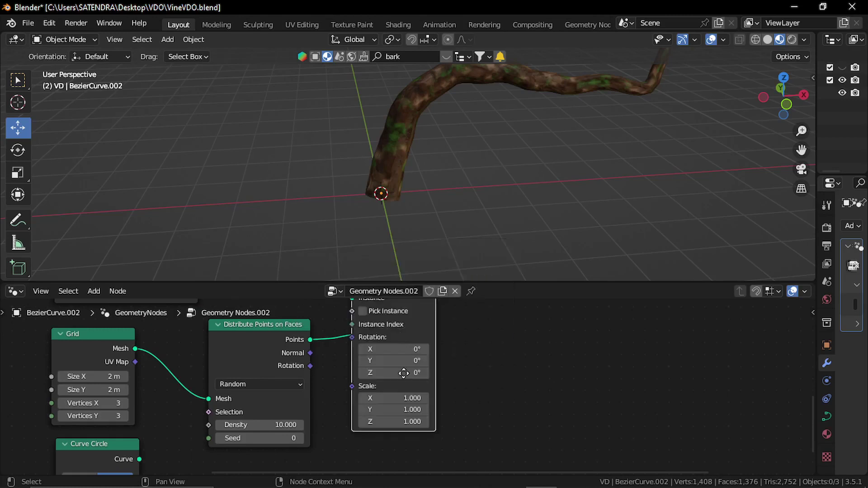
left_click(400, 335)
left_click(411, 410)
middle_click_drag(532, 412, 526, 394)
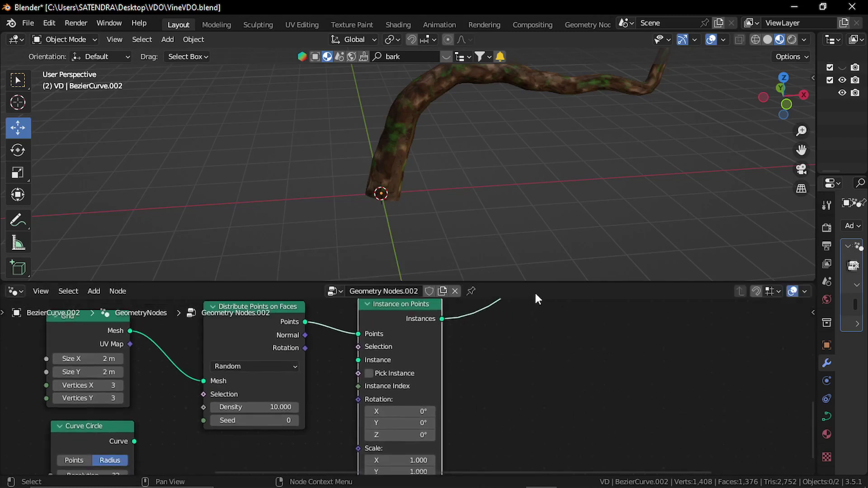
Step: Feed the new Curve Circle into the Instance input of Instance on Points and tidy the layout of the scatter nodes
left_click_drag(540, 284, 519, 227)
middle_click_drag(506, 392, 532, 367)
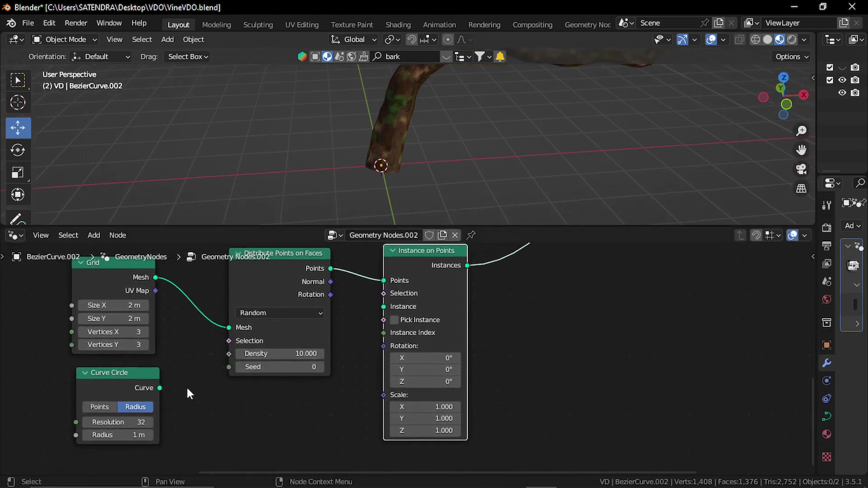
left_click_drag(159, 388, 385, 304)
left_click_drag(138, 370, 280, 410)
scroll(531, 356, "down", 2)
middle_click_drag(529, 354, 542, 385)
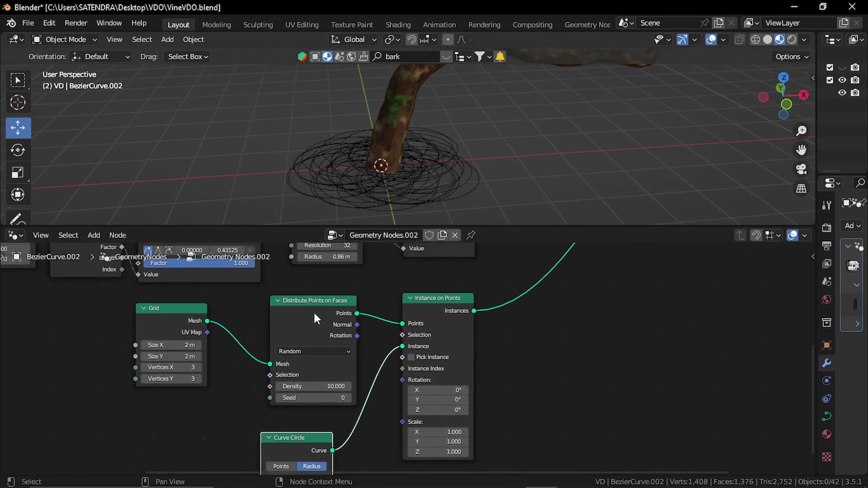
left_click_drag(314, 311, 298, 311)
left_click_drag(174, 312, 162, 312)
Step: Set the scatter Density to 4.91 and the instanced Curve Circle's radius to 0.11 m
scroll(308, 347, "up", 1)
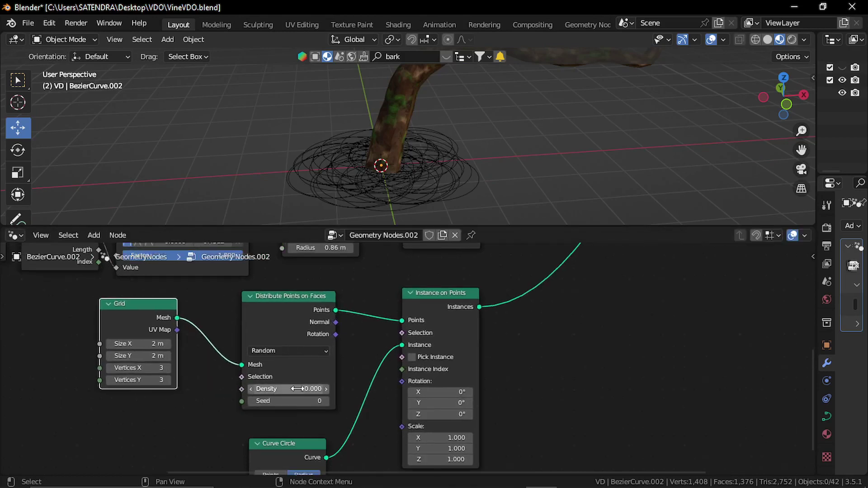
left_click_drag(297, 388, 276, 389, "shift")
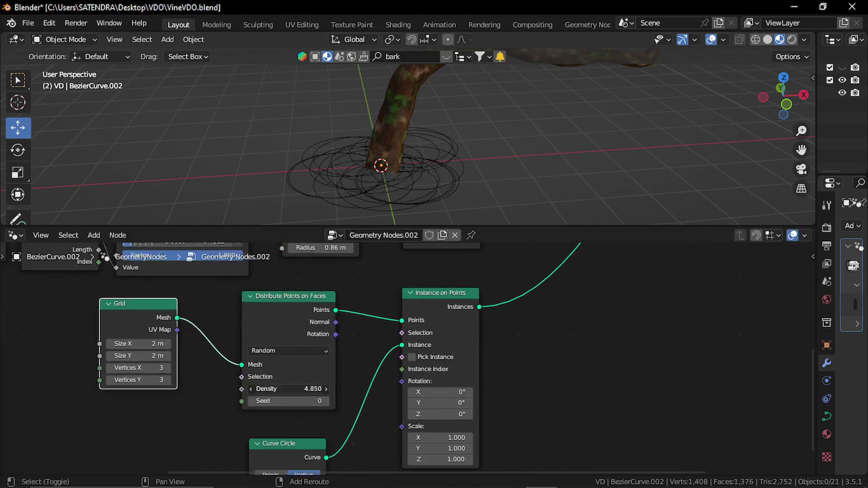
scroll(548, 312, "up", 3)
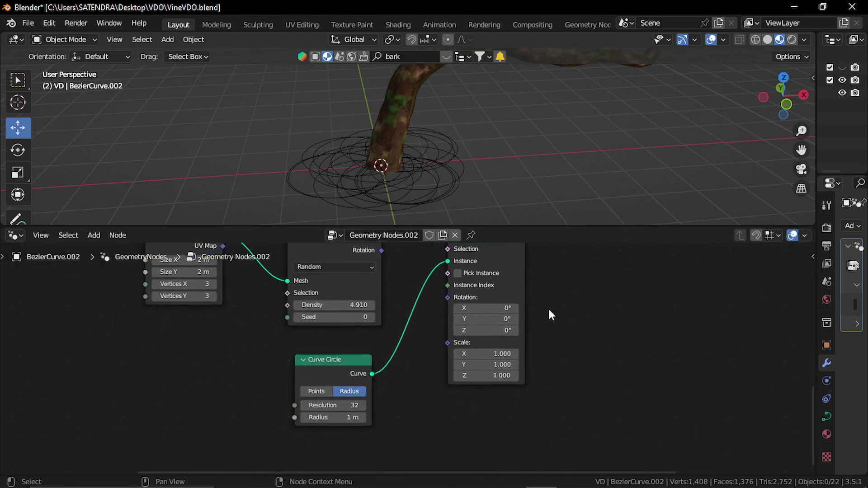
left_click_drag(317, 432, 298, 432, "shift")
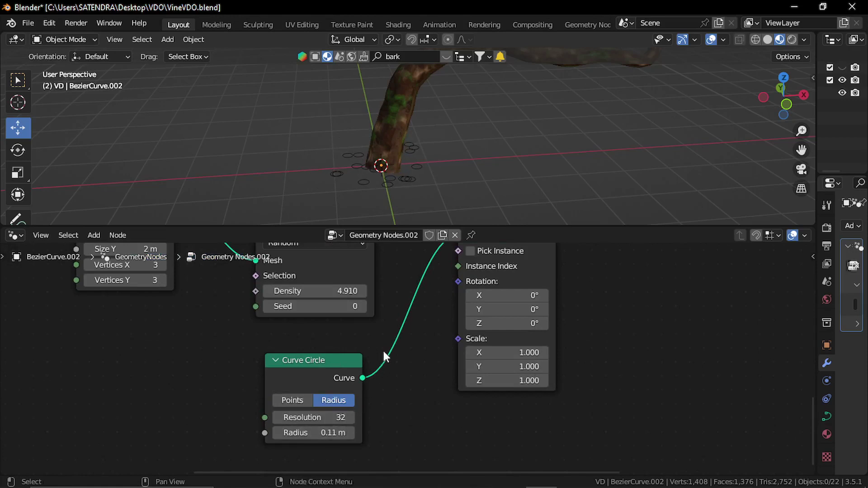
Step: Switch Distribute Points on Faces to Poisson Disk with Distance Min 0.3 m and Density Max 3.01
middle_click_drag(383, 352, 382, 430)
left_click(327, 321)
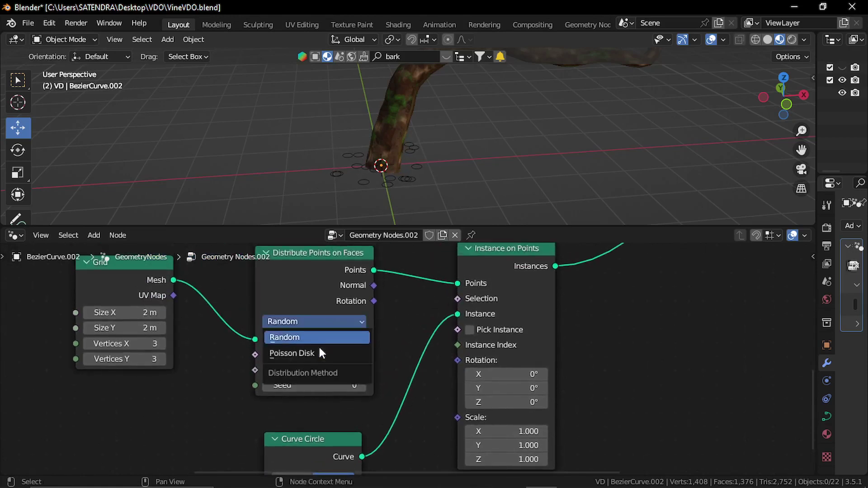
left_click(348, 352)
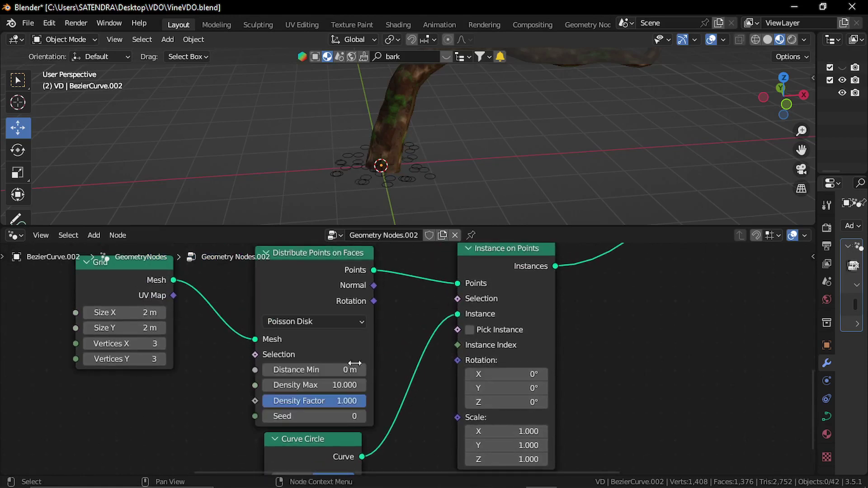
scroll(320, 390, "up", 1)
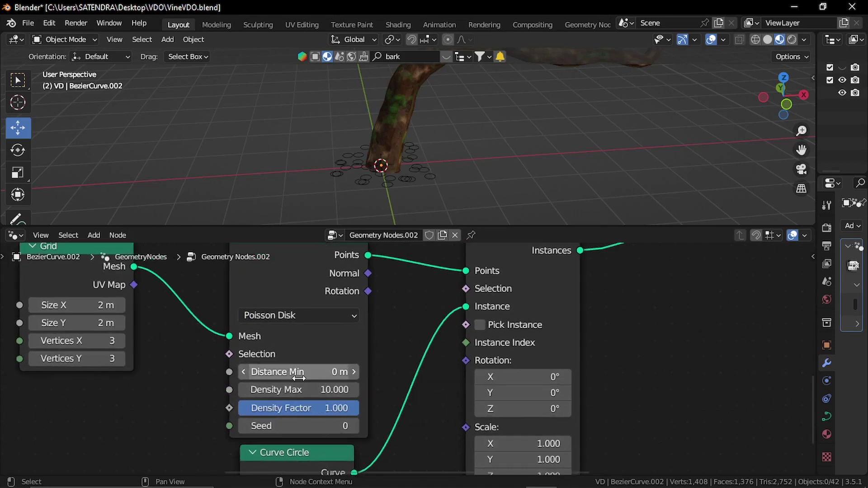
left_click_drag(320, 371, 320, 372, "shift")
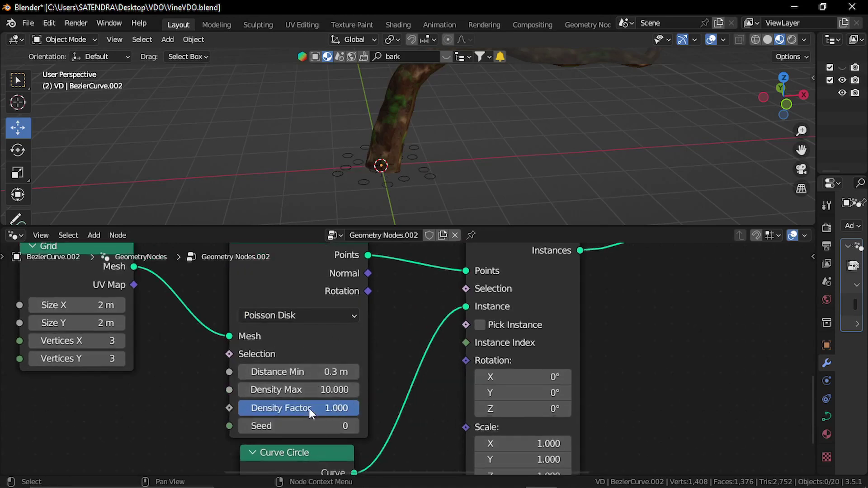
mouse_move(336, 389)
left_mouse_down("shift")
mouse_move(325, 390)
mouse_move(339, 390)
left_mouse_up("shift")
Step: Set the instanced Curve Circle's radius to 0.2 m
middle_click_drag(379, 416, 413, 302)
left_click_drag(319, 424, 341, 424, "shift")
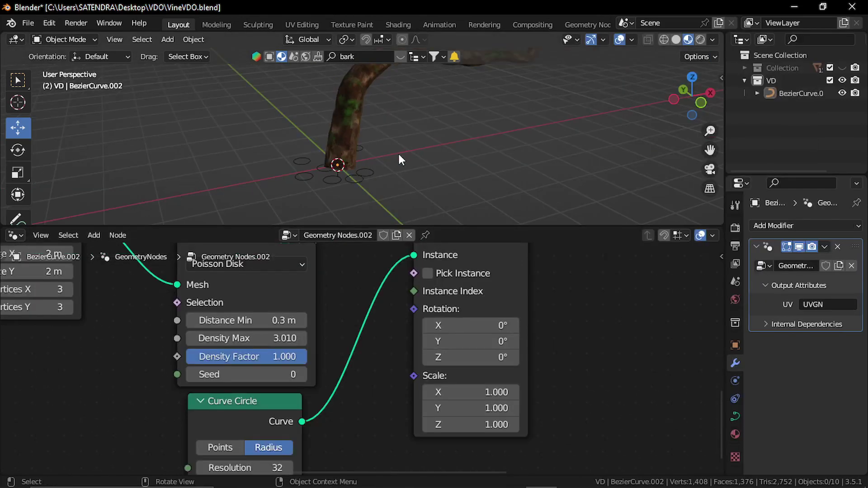
middle_click_drag(382, 171, 354, 173)
Step: Add a Random Value node below the Instance on Points node
scroll(449, 410, "down", 1)
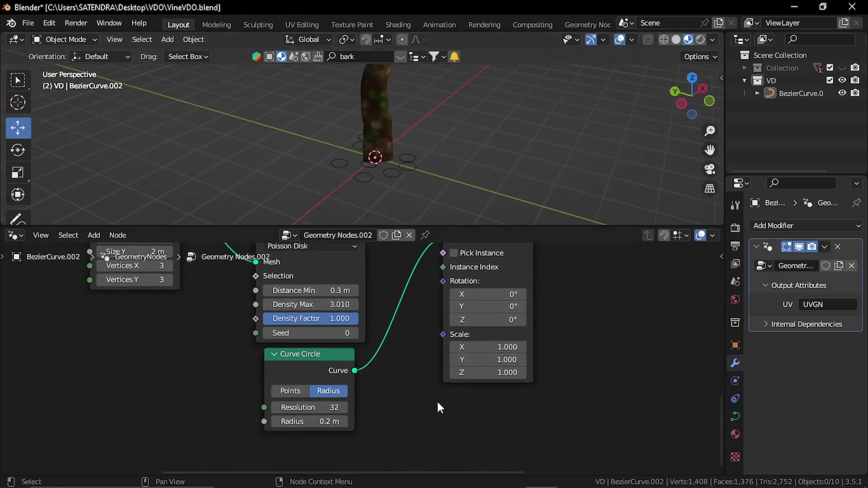
key("shift+a")
left_click(392, 248)
type("ra")
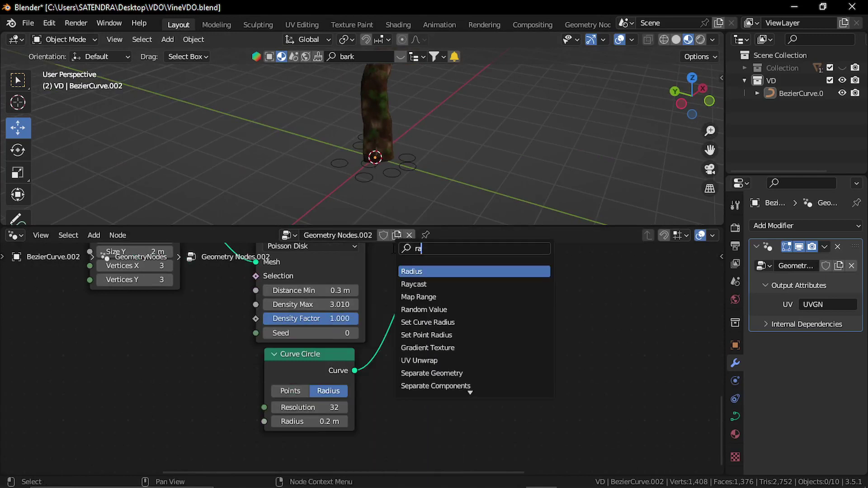
type("ndo")
key("Return")
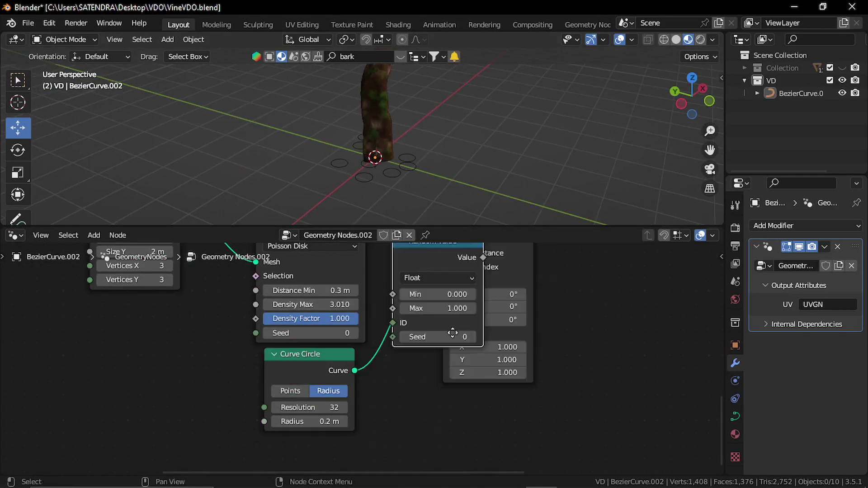
left_click(530, 435)
middle_click_drag(530, 435, 497, 378)
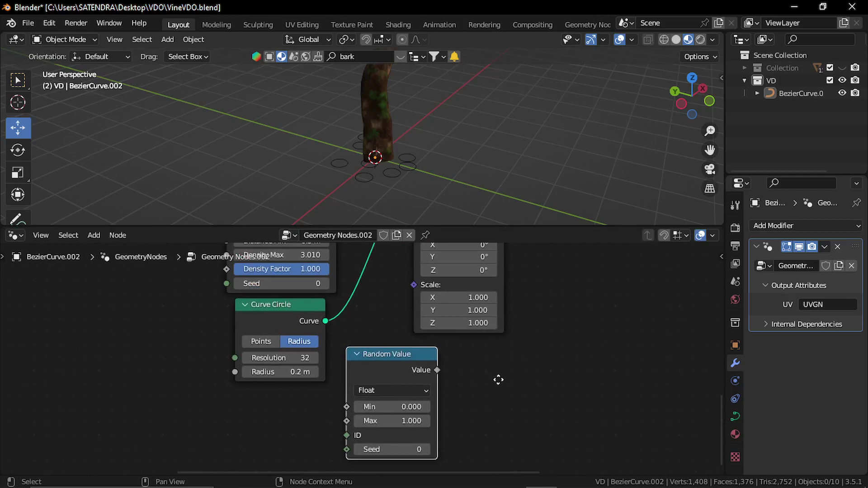
Step: Set the Random Value's Min to 0.2, feed its Value into the Scale of Instance on Points, and reposition the node
left_click(397, 407)
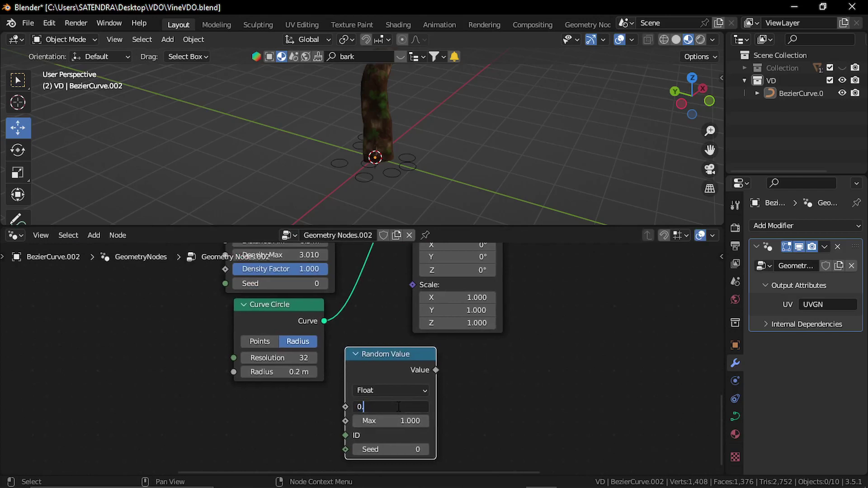
type("0.2")
key("Tab")
left_click(488, 406)
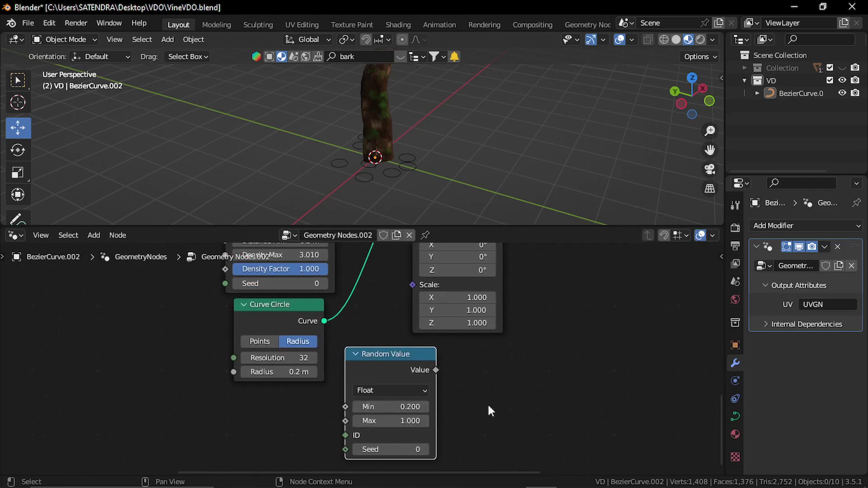
left_click_drag(435, 370, 412, 285)
left_click_drag(378, 356, 284, 409)
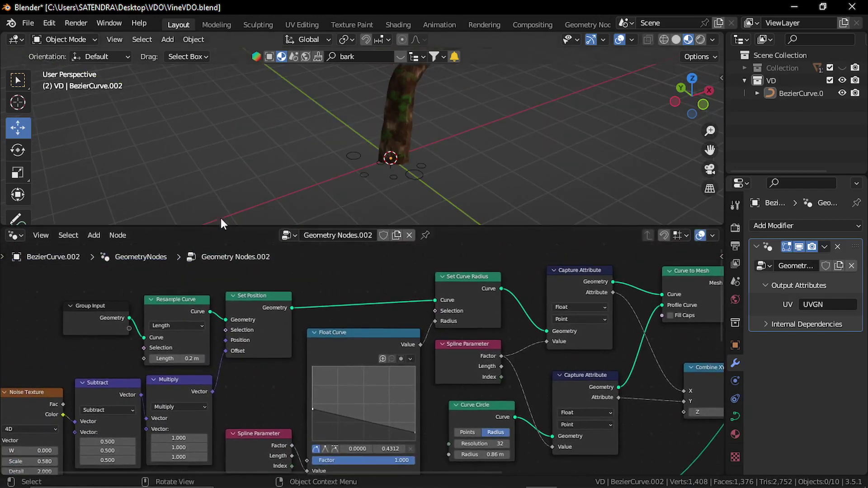
Step: Add a Set Curve Radius node beside Instance on Points and feed the Set Position geometry into its Curve
scroll(277, 315, "down", 2)
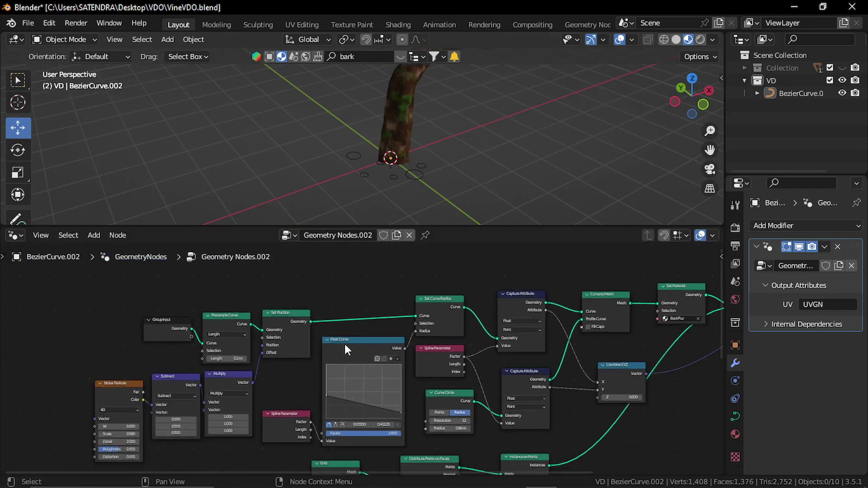
middle_click_drag(345, 343, 227, 297)
middle_click_drag(498, 412, 467, 401)
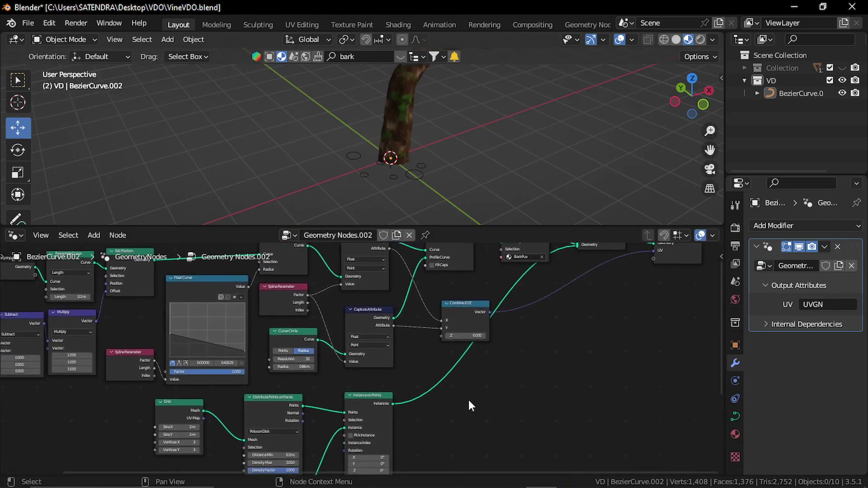
key("shift+a")
left_click(432, 247)
type("s")
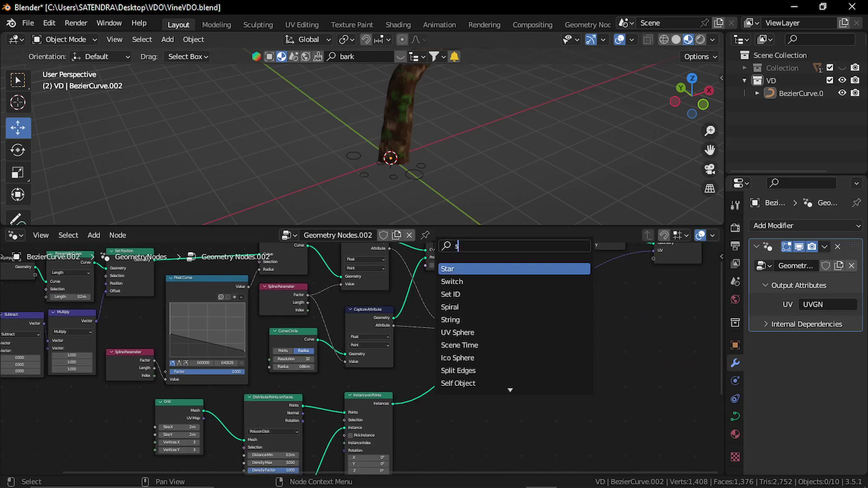
type("et")
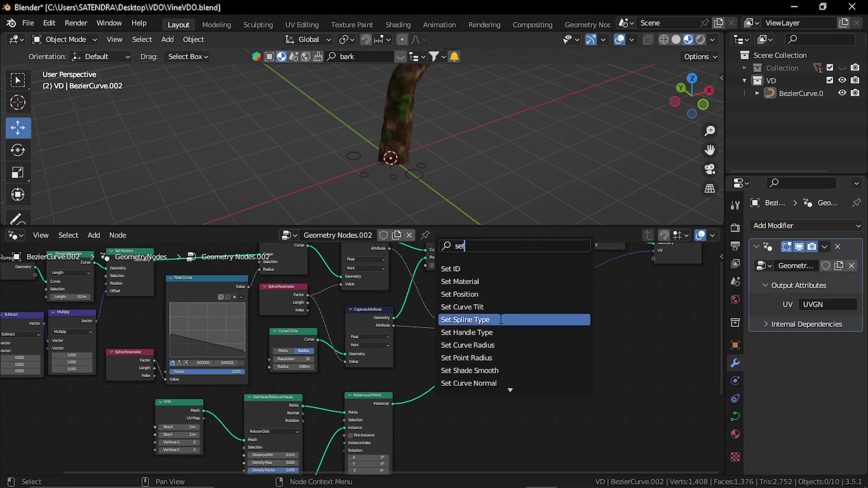
type("cu")
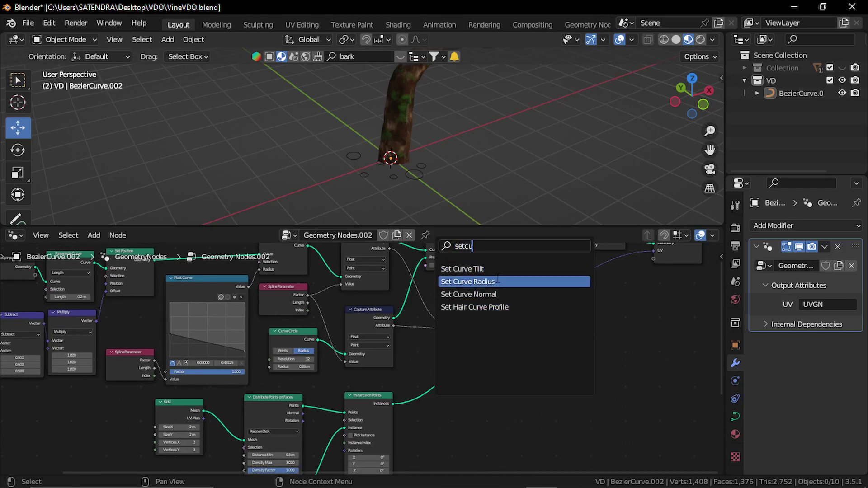
left_click(497, 280)
left_click(540, 443)
middle_click_drag(433, 384, 443, 424)
left_click_drag(165, 301, 488, 417)
Step: Duplicate the Float Curve and its Spline Parameter below the new Set Curve Radius and link the curve's Value to its Radius
scroll(479, 402, "up", 2)
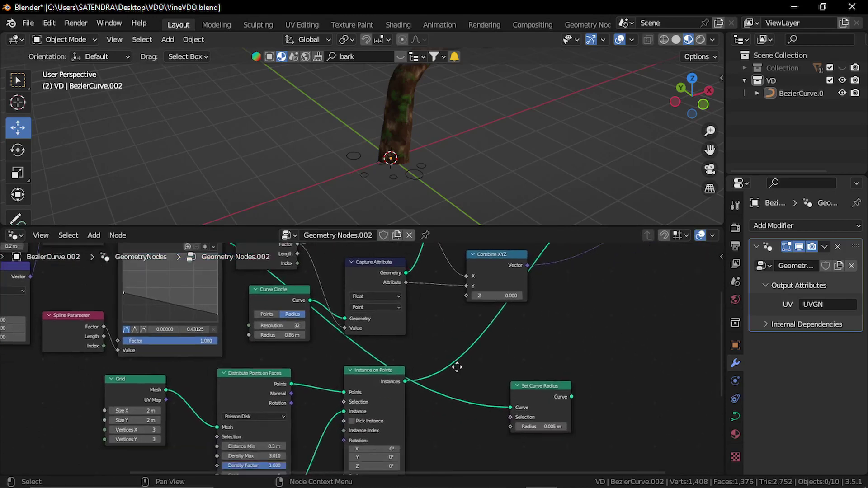
middle_click_drag(437, 396, 425, 397)
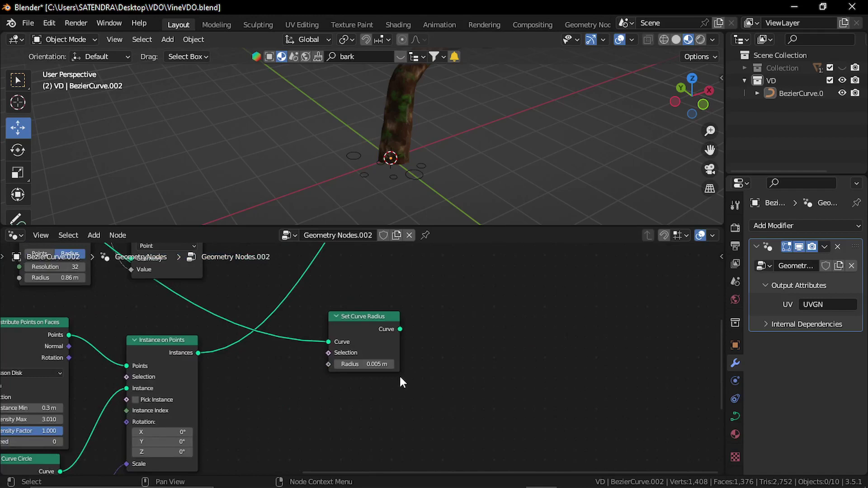
scroll(399, 375, "down", 5)
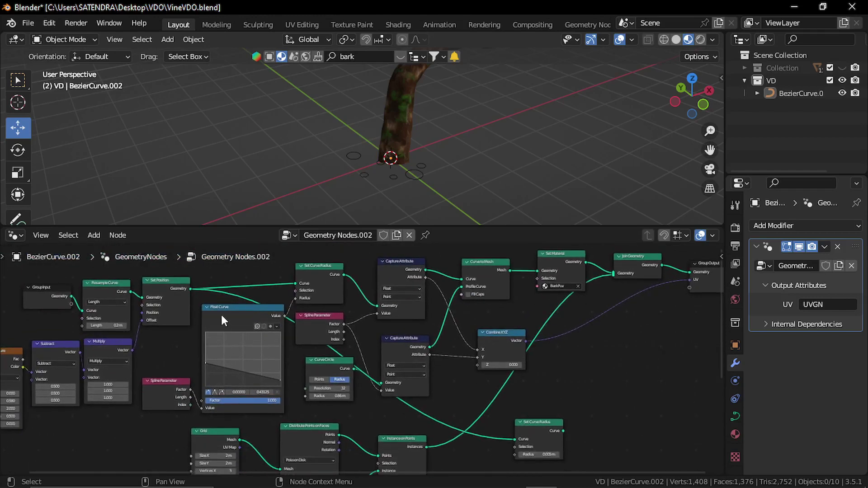
left_click(222, 315)
left_click(163, 386, "shift")
middle_click_drag(249, 397, 217, 318)
middle_click_drag(244, 349, 196, 321)
key("g")
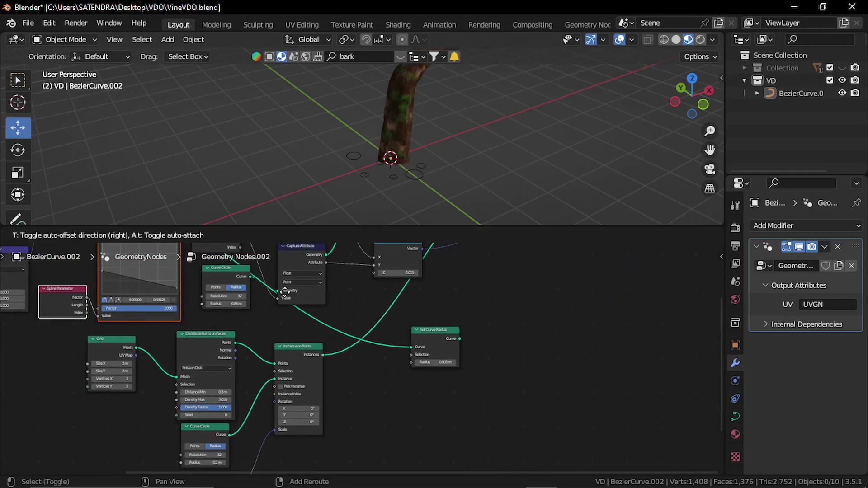
left_click(520, 413)
scroll(472, 348, "up", 3)
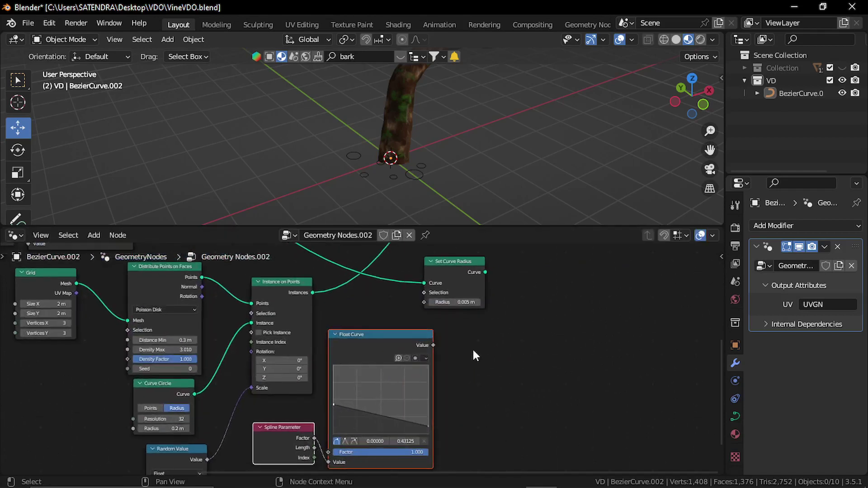
middle_click_drag(472, 348, 404, 369)
left_click(425, 381)
left_click_drag(364, 367, 357, 323)
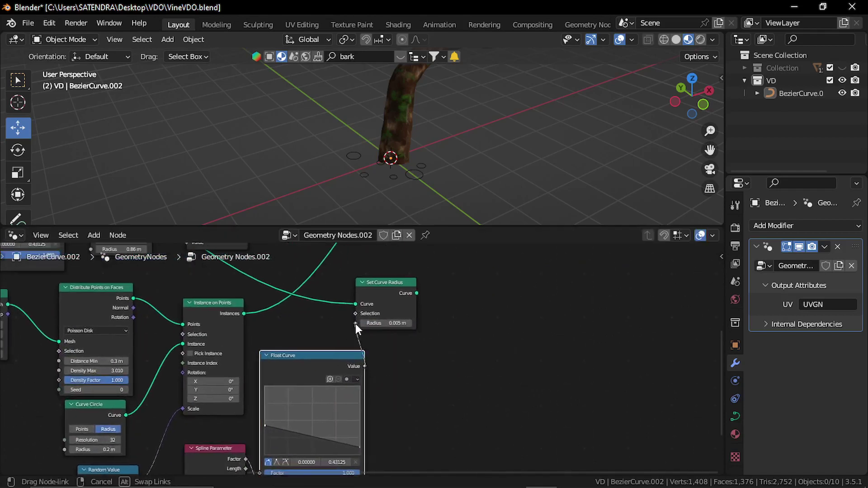
Step: Add a Curve to Mesh node beyond the new Set Curve Radius node
middle_click_drag(378, 400, 362, 267)
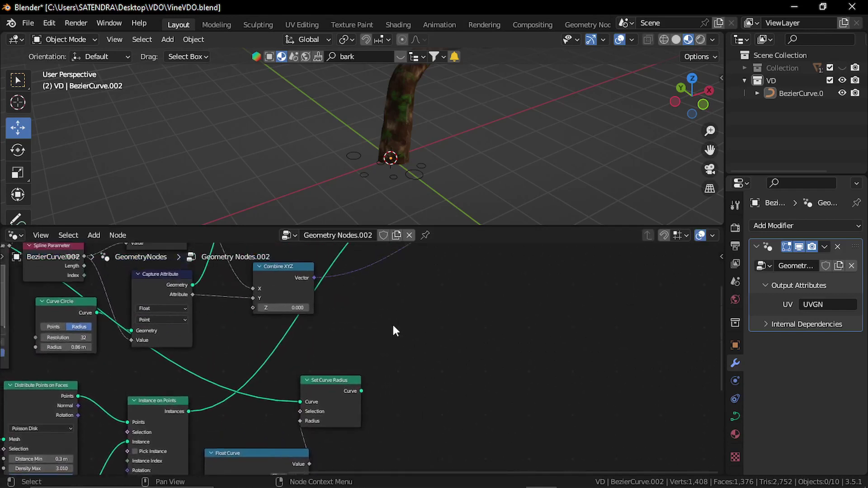
key("shift+a")
left_click(368, 248)
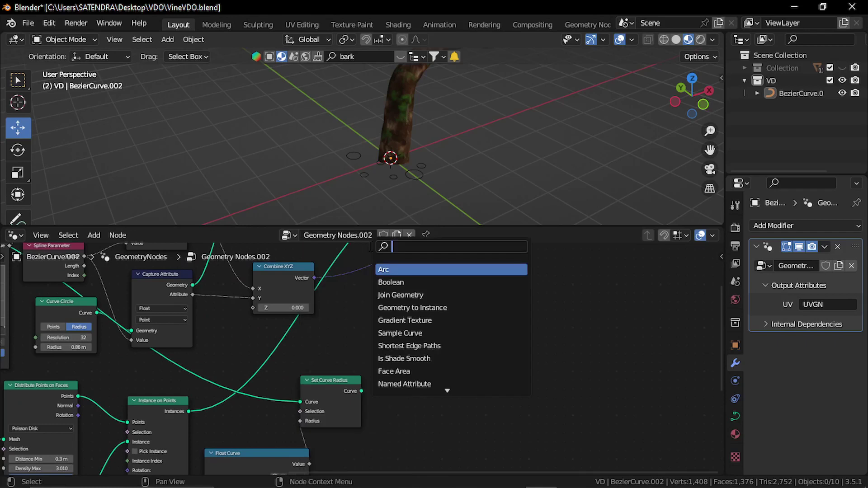
type("curv")
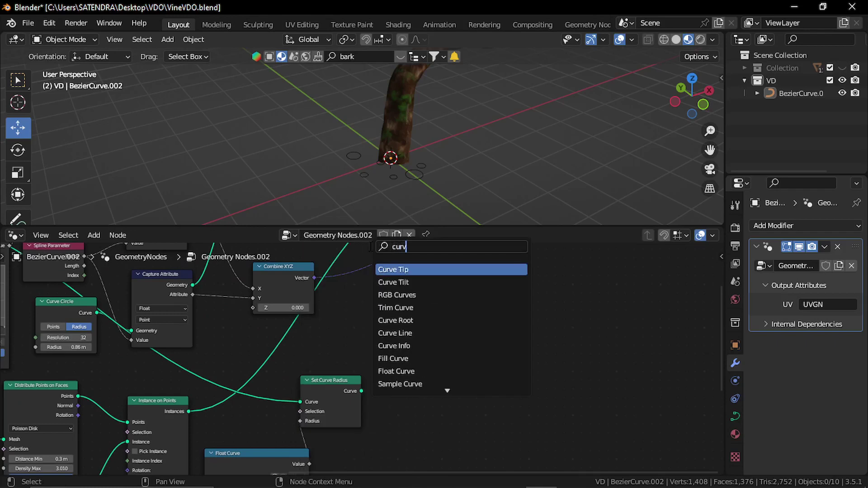
type("et")
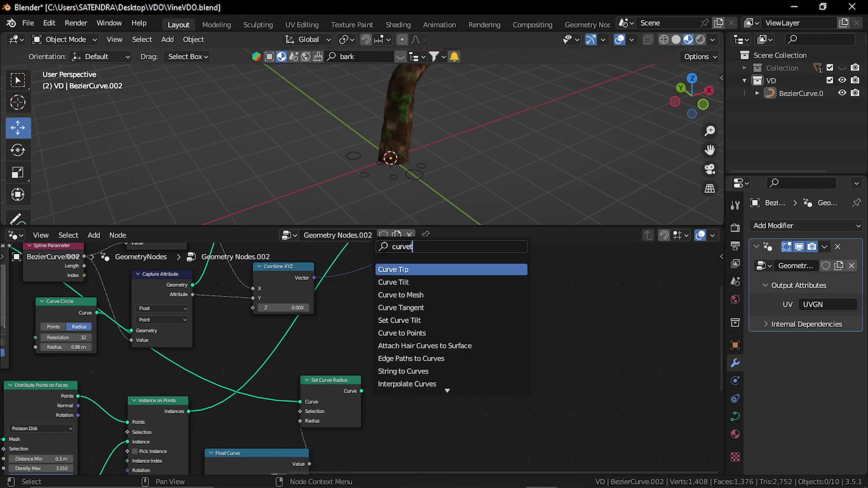
left_click(400, 295)
left_click(433, 357)
middle_click_drag(345, 370, 365, 318)
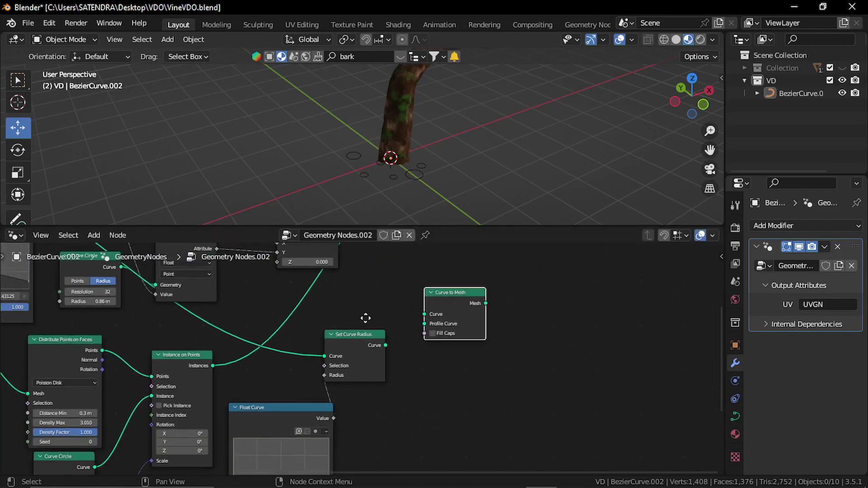
Step: Insert a Realize Instances node after Instance on Points and cut its outgoing link to Join Geometry
left_click_drag(193, 360, 191, 358)
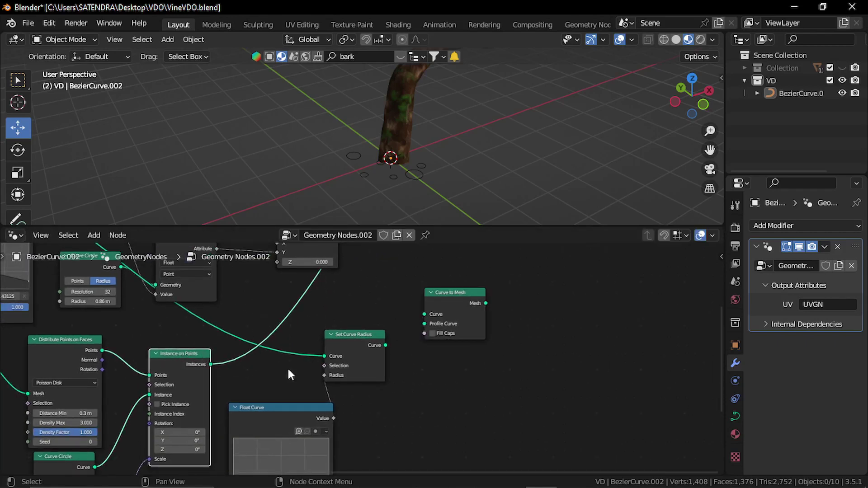
left_click(415, 392)
key("shift+a")
left_click(357, 247)
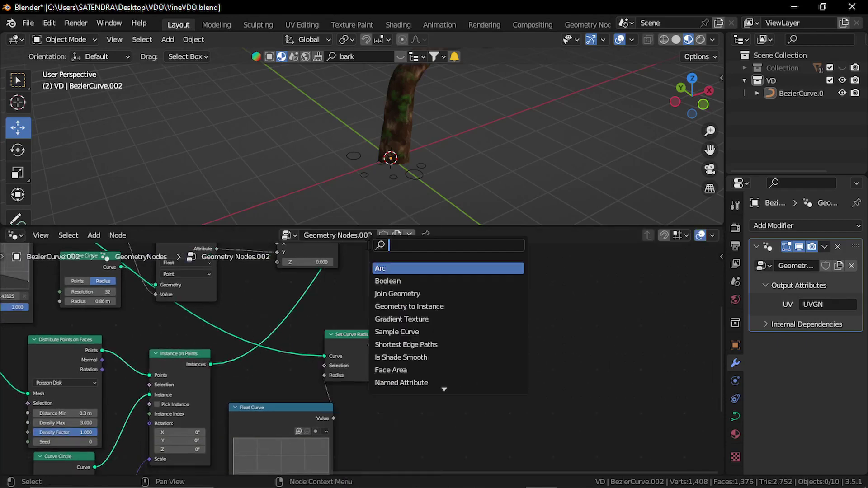
type("rea")
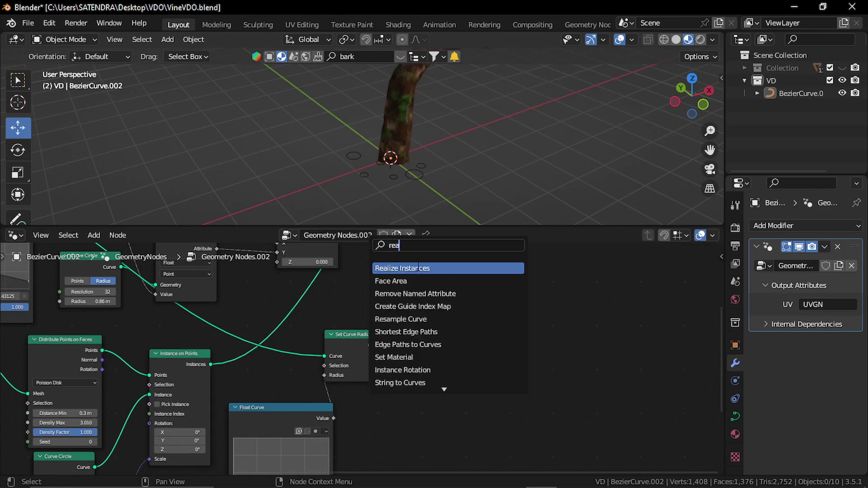
left_click(418, 267)
left_click(274, 377)
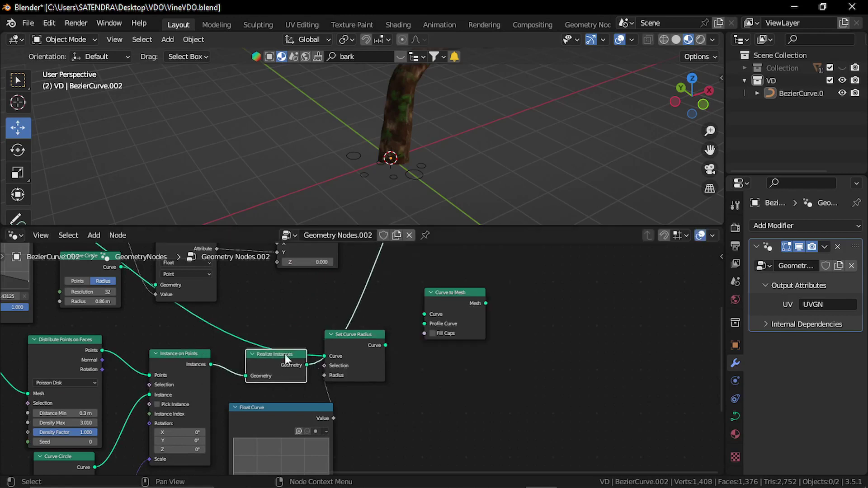
left_click_drag(277, 354, 275, 307)
middle_click_drag(355, 310, 312, 380)
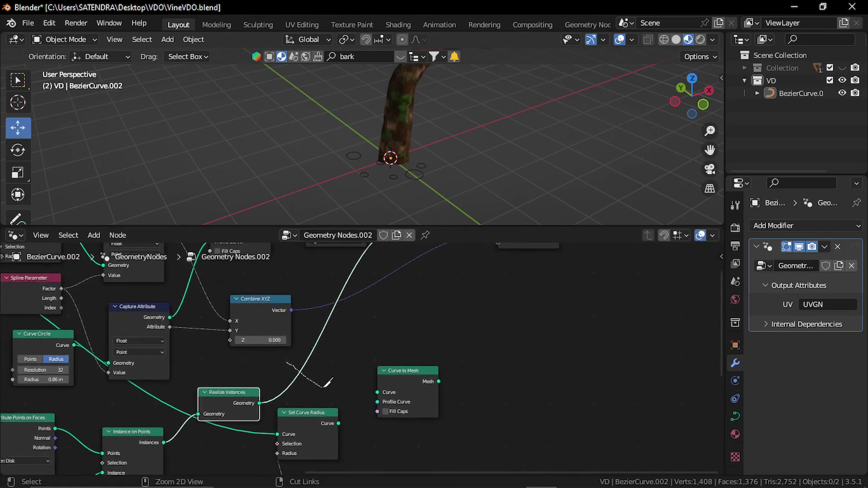
right_click_drag(323, 387, 324, 387, "ctrl")
Step: Link Set Curve Radius to the new Curve to Mesh's Curve and Realize Instances to its Profile Curve, tidying the nodes
middle_click_drag(325, 384, 284, 339)
scroll(284, 340, "up", 1)
left_click_drag(270, 378, 279, 320)
left_click_drag(377, 329, 398, 312)
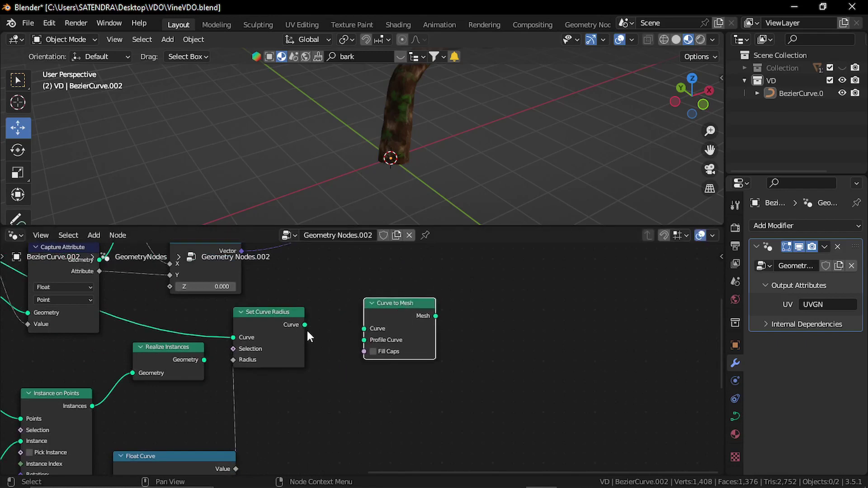
left_click_drag(306, 325, 365, 329)
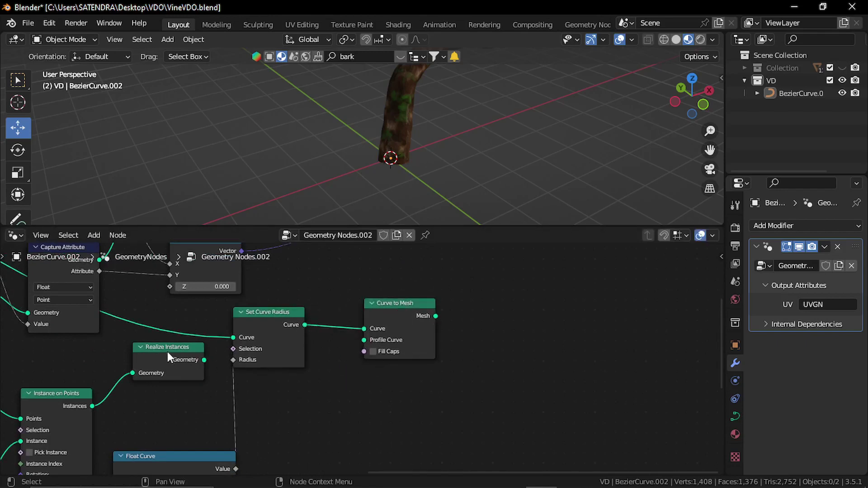
left_click_drag(167, 353, 364, 340)
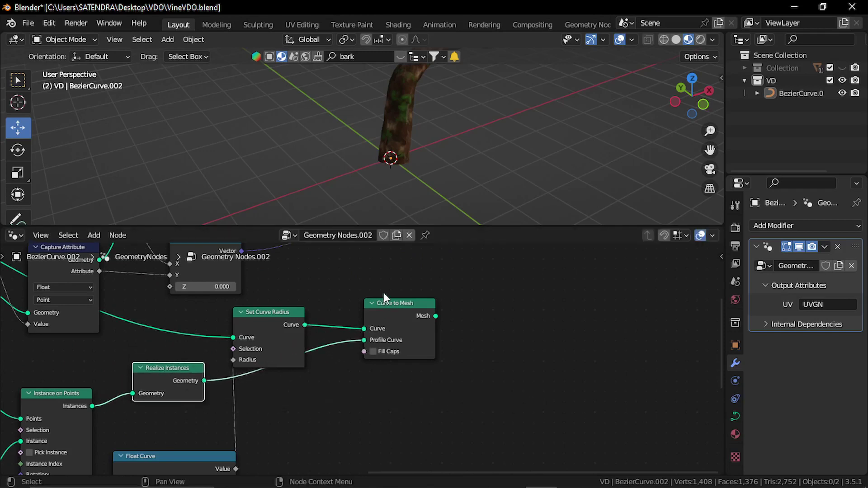
Step: Link the new Curve to Mesh's Mesh output to Join Geometry and enlarge the 3D viewport to inspect the strands
middle_click_drag(406, 340, 269, 412)
scroll(369, 337, "down", 2)
middle_click_drag(369, 337, 379, 381)
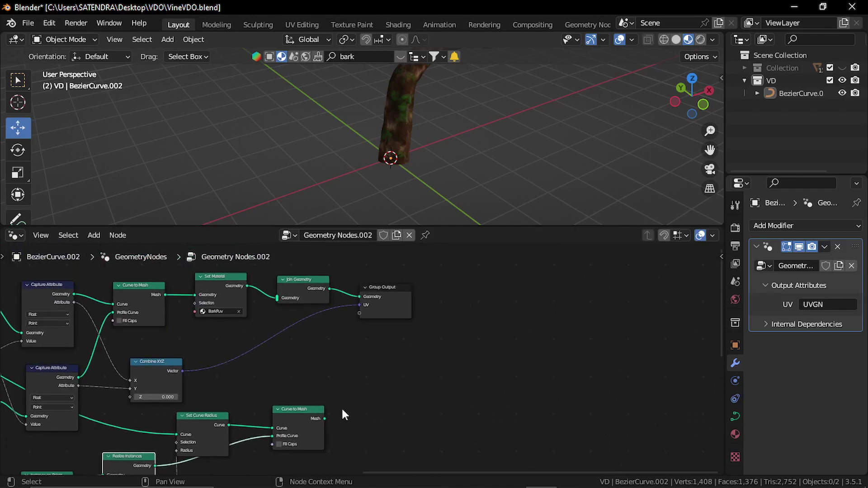
left_click_drag(324, 418, 278, 303)
left_click_drag(466, 227, 465, 277)
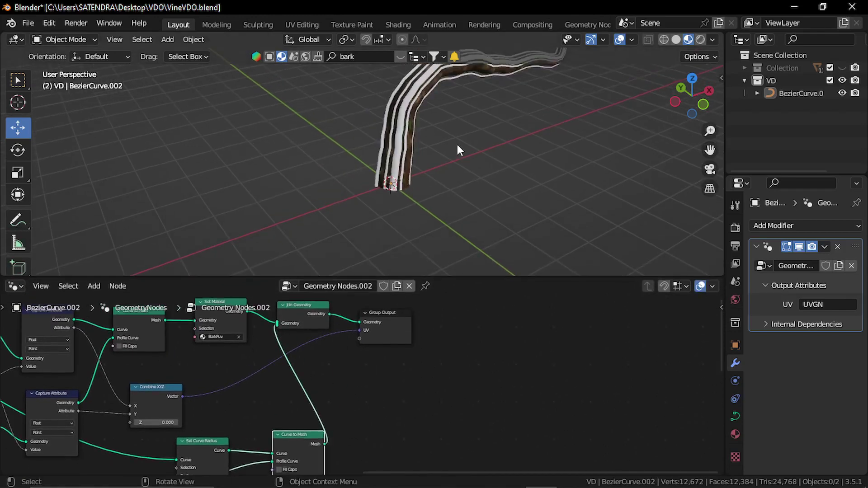
middle_click_drag(456, 145, 375, 149)
scroll(165, 446, "up", 5)
Step: Set the instanced Curve Circle's radius to 0.58 m
middle_click_drag(165, 445, 564, 387)
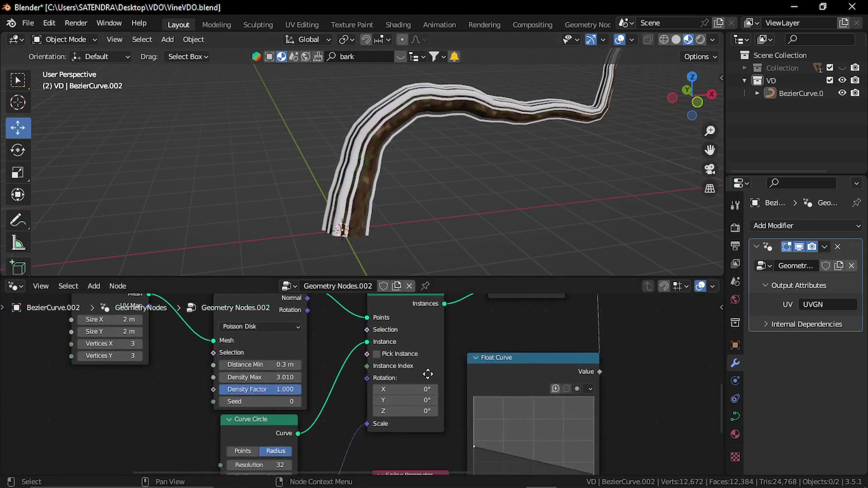
middle_click_drag(289, 443, 329, 380)
scroll(332, 381, "up", 1)
left_click_drag(289, 420, 316, 419, "shift")
scroll(353, 377, "down", 1)
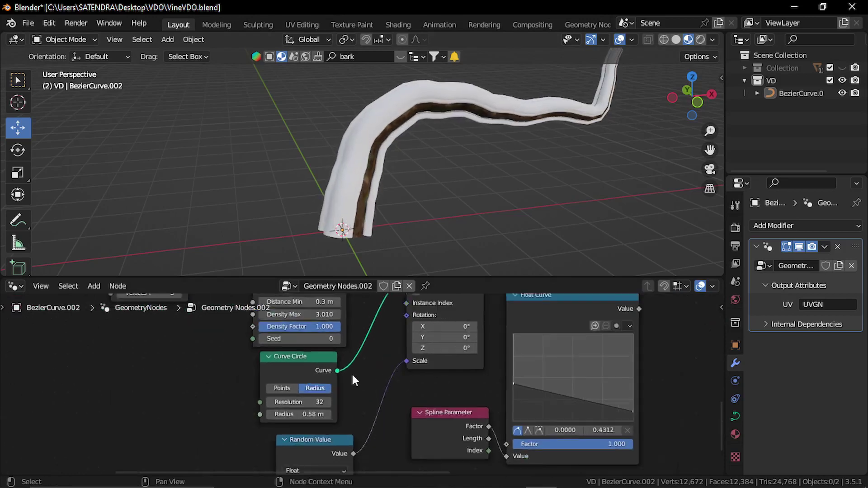
Step: Set the Grid's Size X to 3.33 m and Size Y to 4.86 m
middle_click_drag(361, 366, 461, 297)
scroll(298, 340, "up", 1)
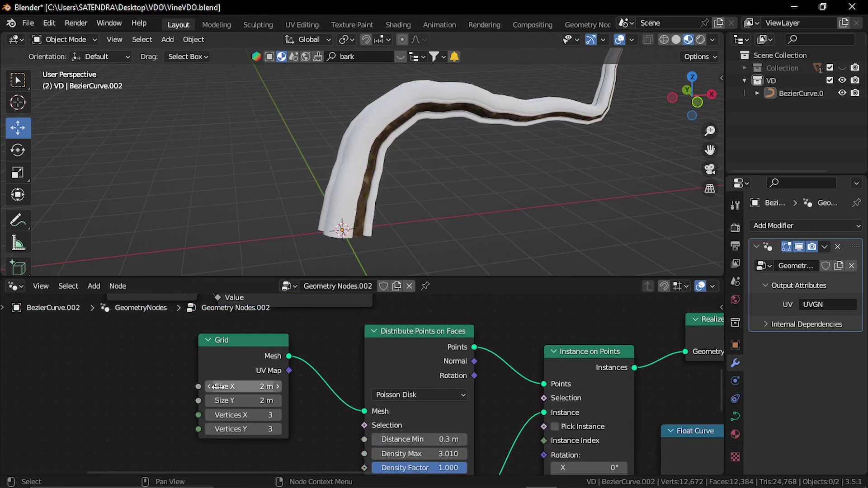
left_click_drag(244, 386, 294, 386)
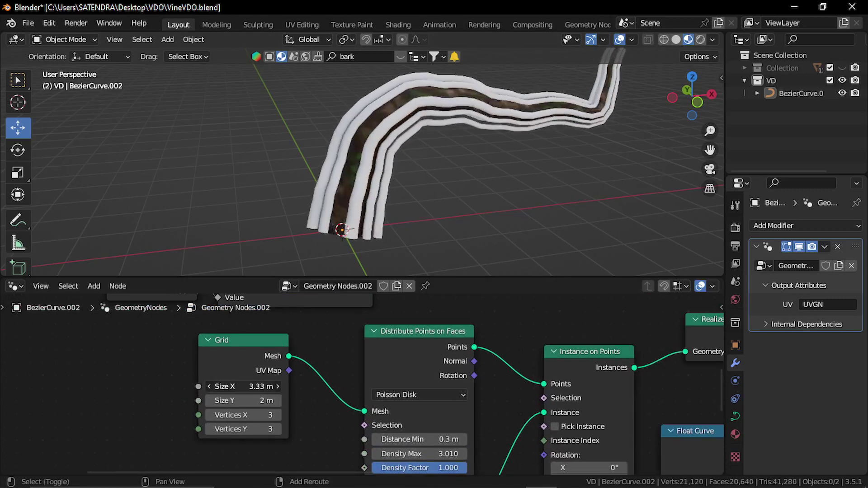
left_click_drag(235, 401, 286, 401)
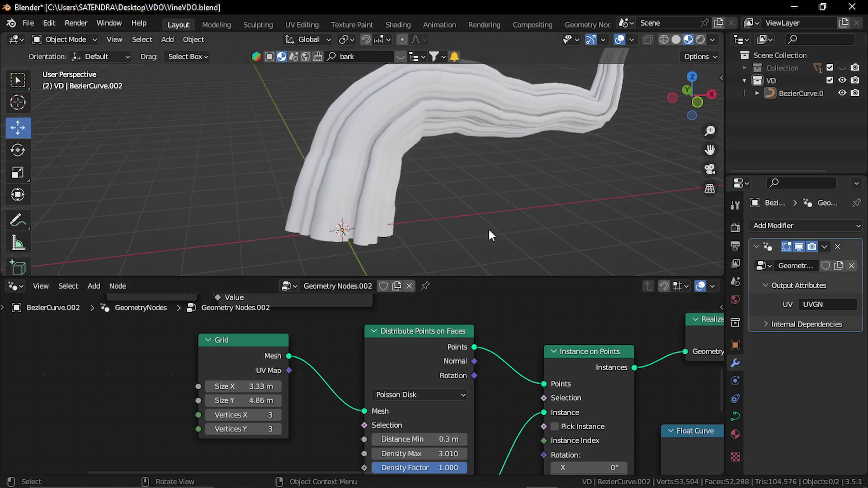
middle_click_drag(489, 230, 563, 193)
middle_click_drag(574, 191, 432, 195)
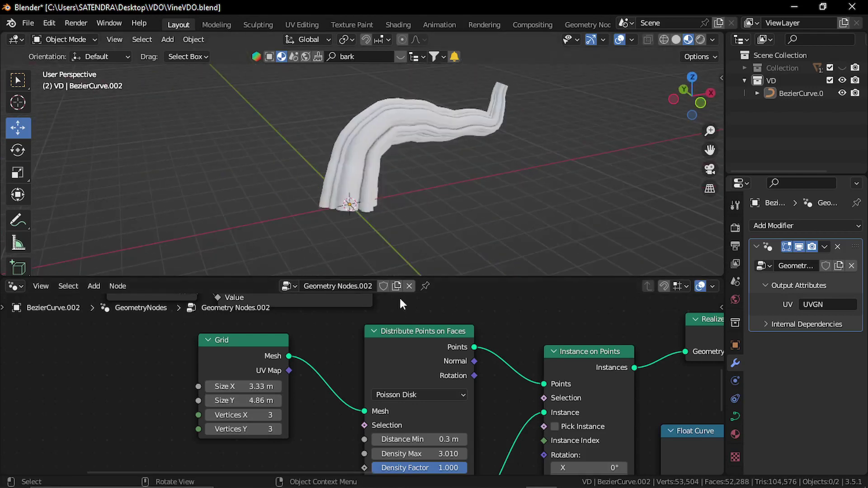
Step: Set Density Max of Distribute Points on Faces to 0.52 and fine-tune the instanced Curve Circle's radius
scroll(440, 426, "up", 1)
middle_click_drag(440, 427, 331, 359)
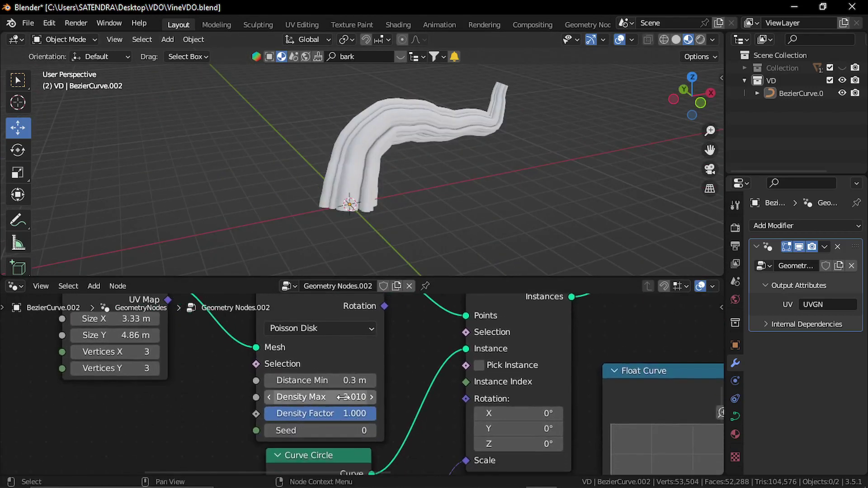
left_click_drag(343, 397, 279, 397)
middle_click_drag(390, 402, 371, 321)
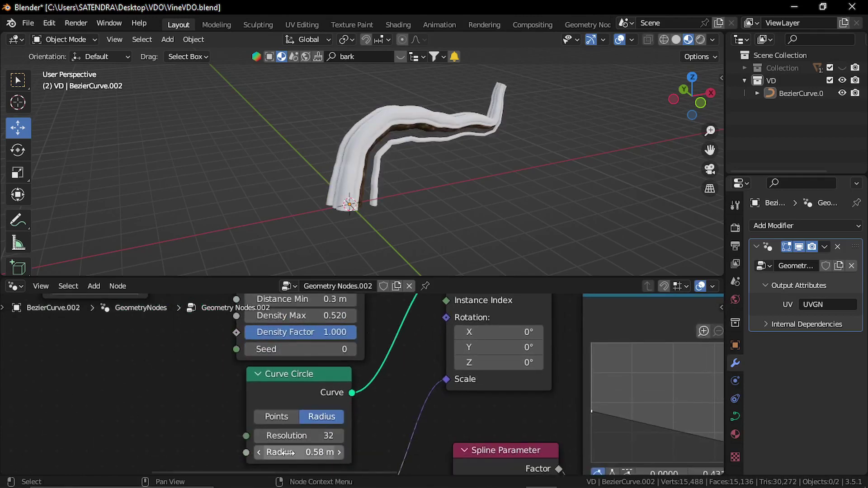
mouse_move(281, 452)
left_mouse_down()
mouse_move(292, 453)
mouse_move(279, 452)
left_mouse_up()
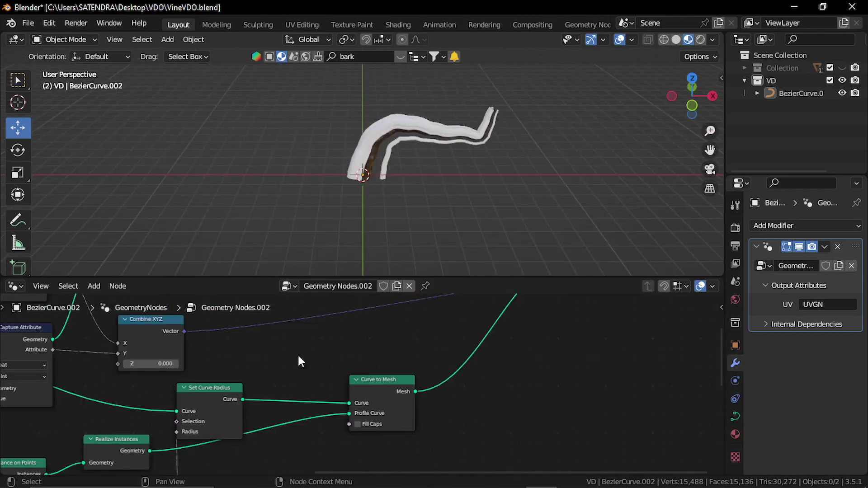
Step: Insert a Set Curve Tilt node between Set Curve Radius and Curve to Mesh
middle_click_drag(298, 362, 348, 354)
key("shift+a")
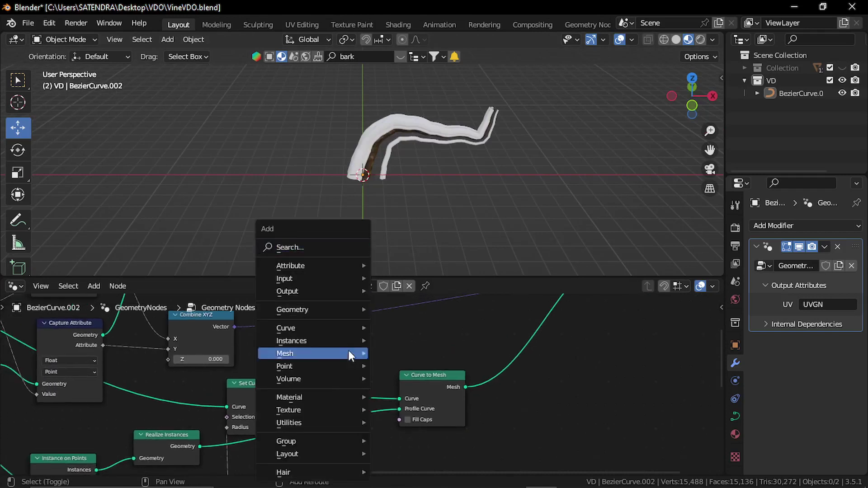
left_click(306, 247)
type("set")
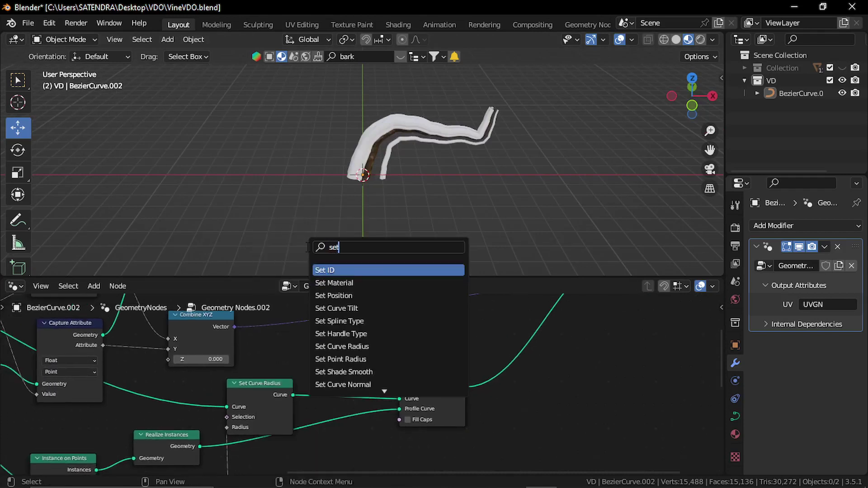
type("c")
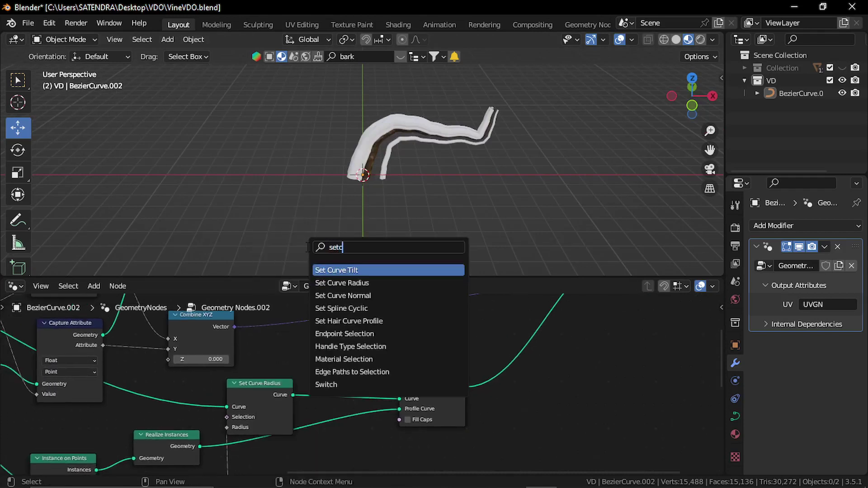
left_click(364, 271)
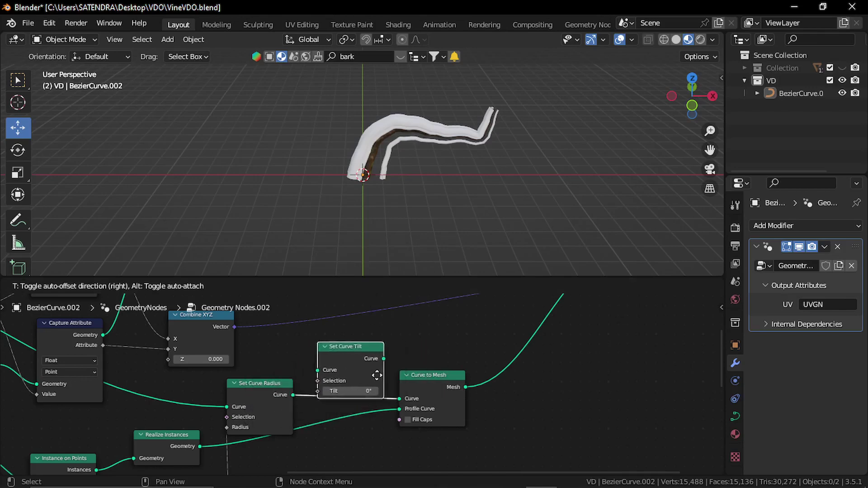
left_click(368, 382)
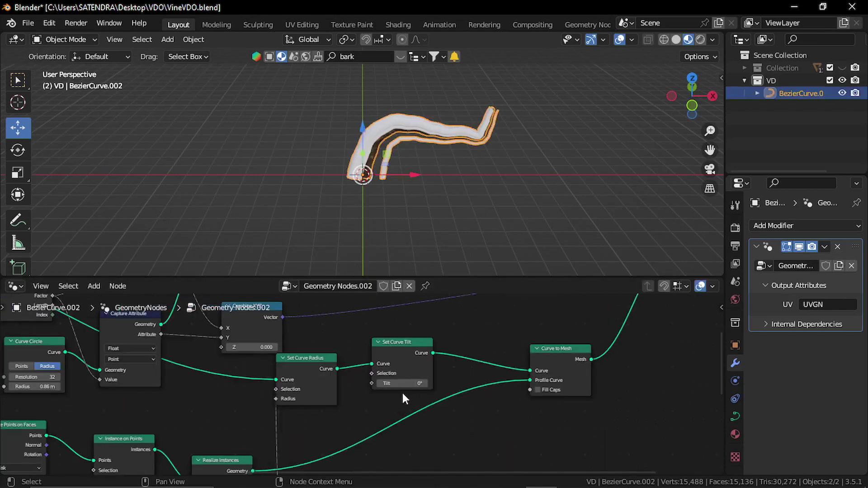
scroll(389, 389, "up", 2)
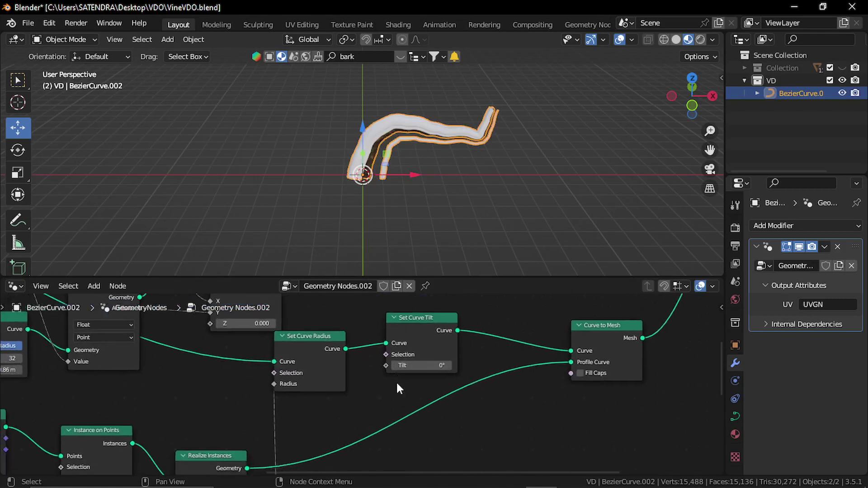
Step: Add a Spline Parameter node below the Set Curve Radius and Set Curve Tilt nodes
key("shift+a")
left_click(332, 248)
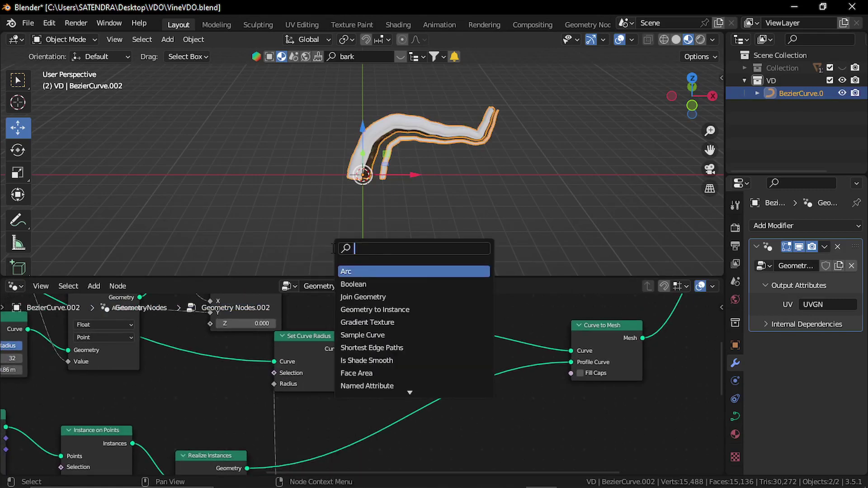
type("spline")
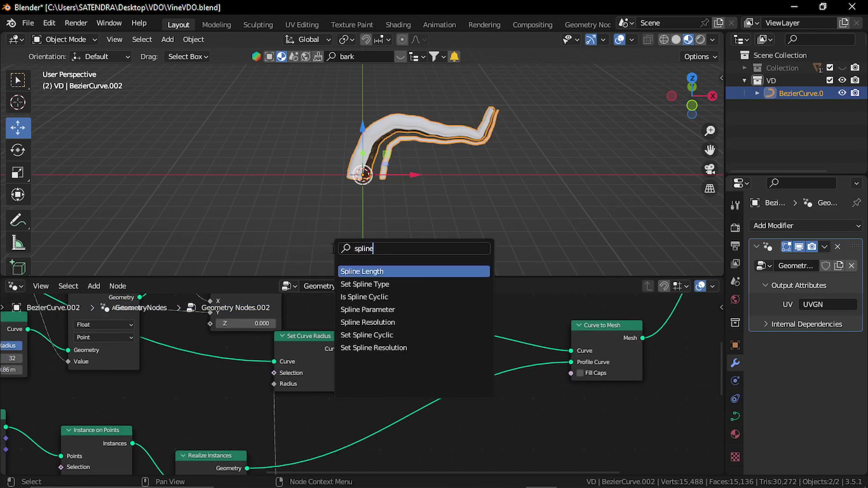
key("Down")
key("Down")
key("Down")
key("Return")
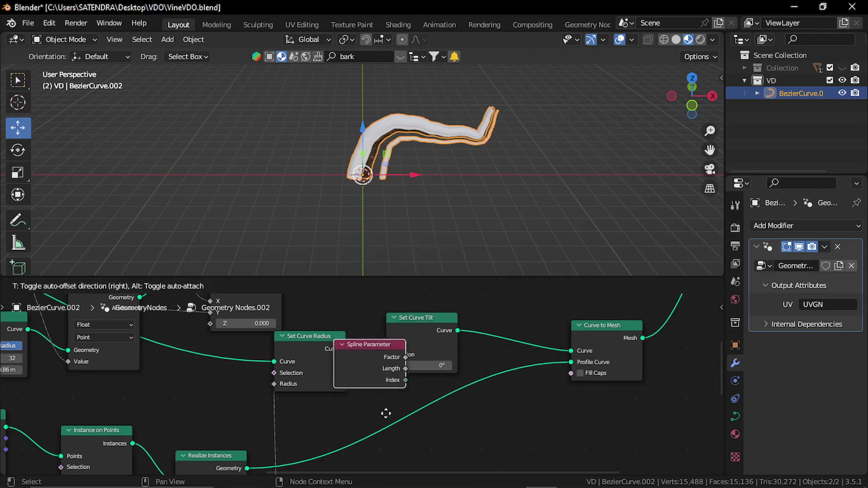
left_click(366, 416)
Step: Add a Math node beside the new Spline Parameter and set its operation to Multiply Add
middle_click_drag(483, 348, 457, 442)
scroll(455, 432, "down", 1)
key("shift+a")
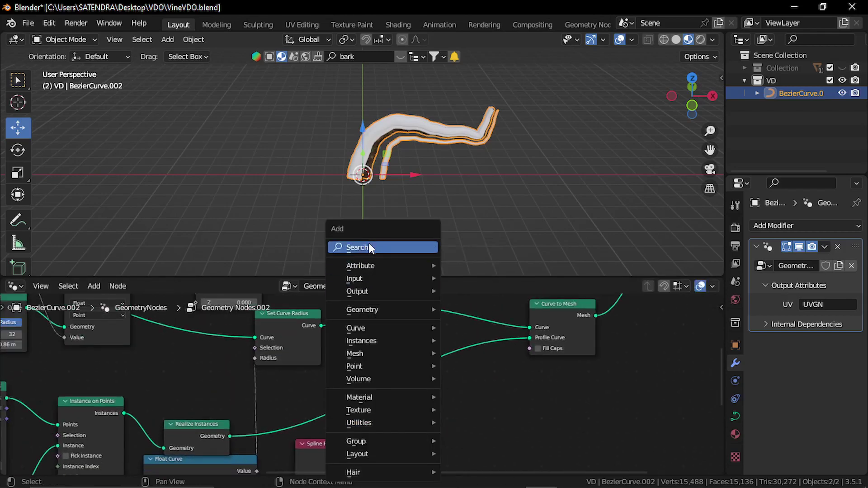
left_click(368, 242)
type("math")
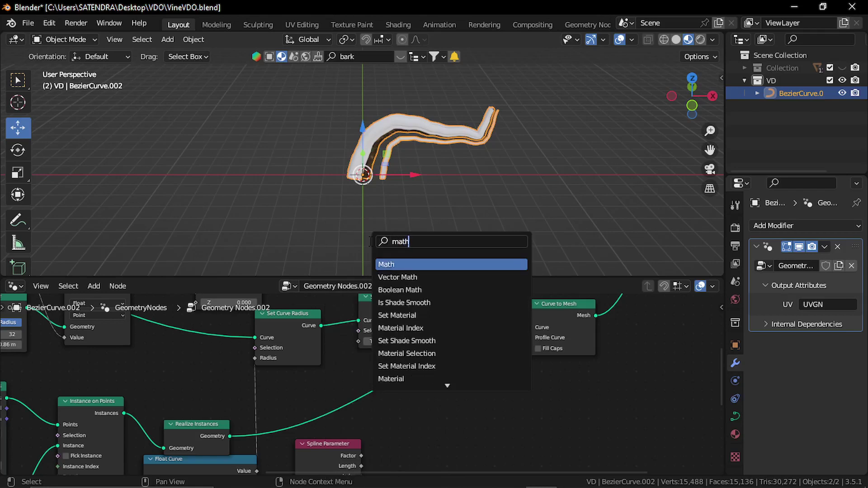
left_click(412, 264)
left_click(446, 425)
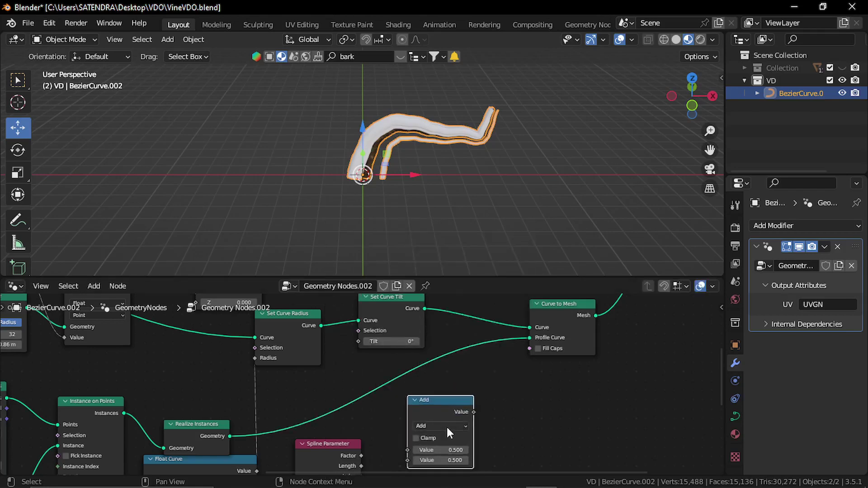
scroll(446, 424, "up", 1)
left_click(440, 376)
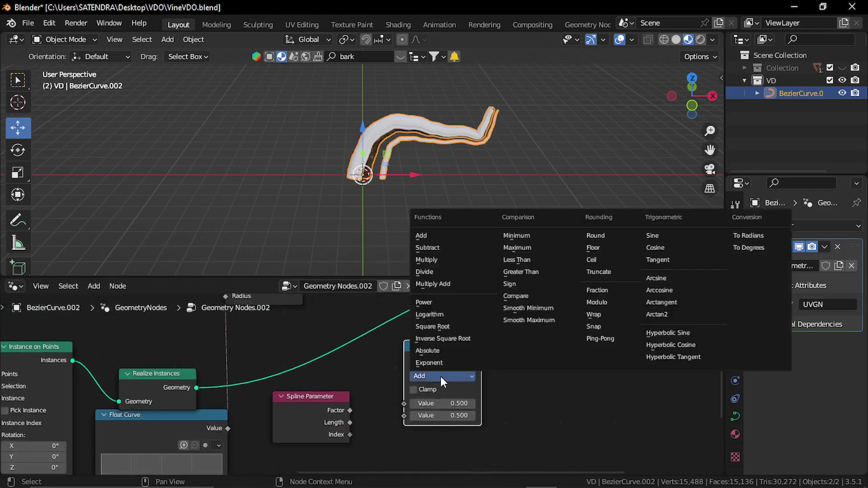
left_click(449, 284)
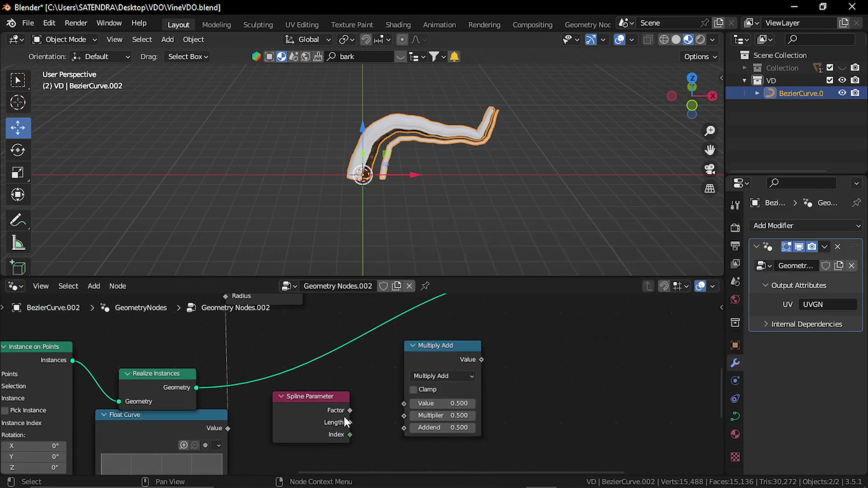
Step: Link Spline Parameter's Factor to Multiply Add's Value, and its result to the Tilt input of Set Curve Tilt
left_click_drag(350, 410, 404, 403)
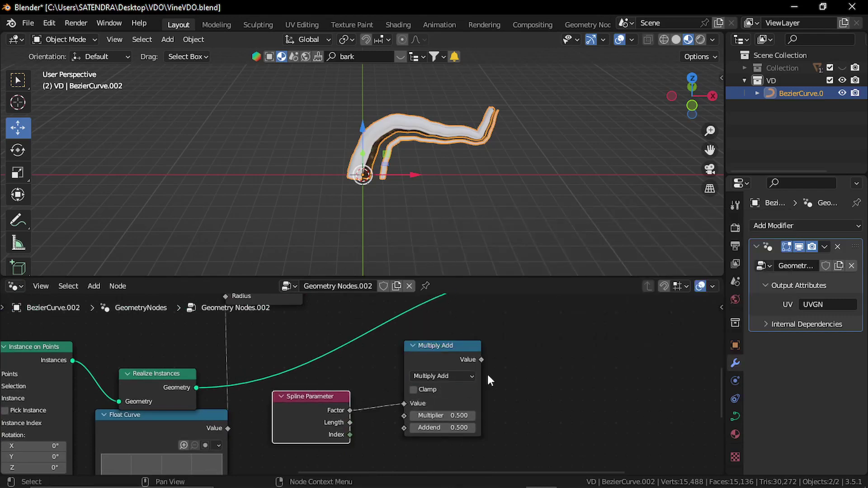
middle_click_drag(487, 380, 469, 438)
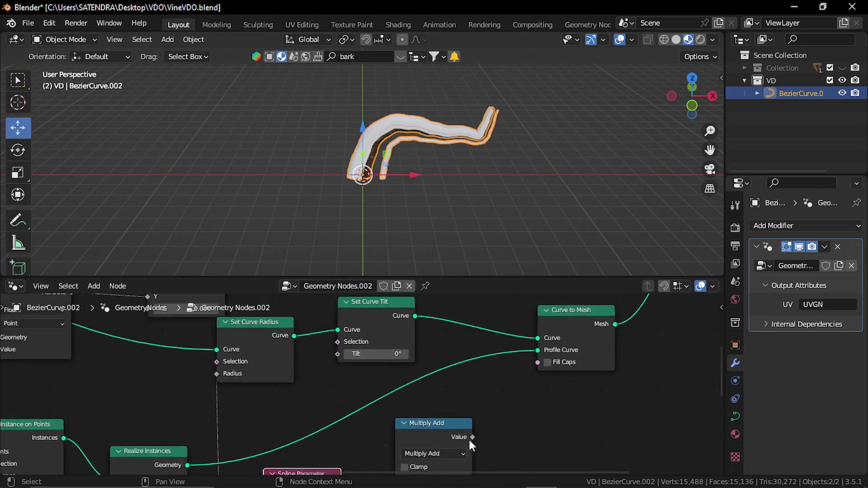
left_click_drag(472, 437, 338, 354)
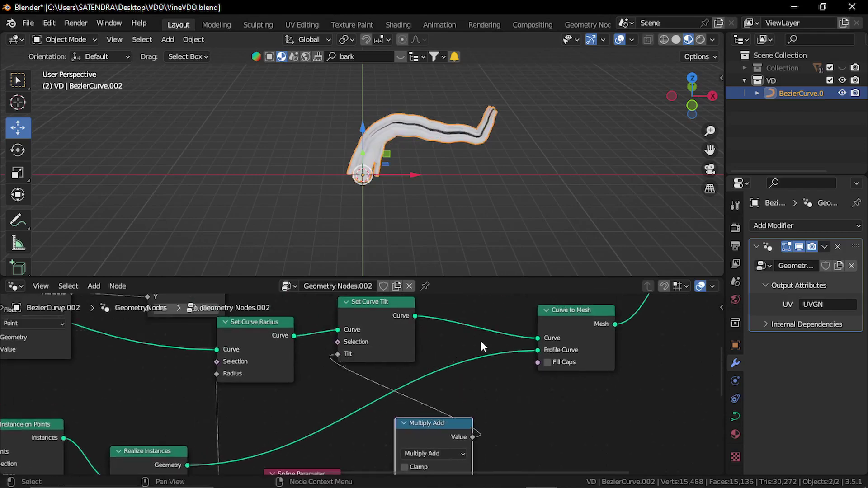
scroll(453, 164, "up", 3)
left_click(468, 169)
middle_click_drag(367, 148, 405, 149)
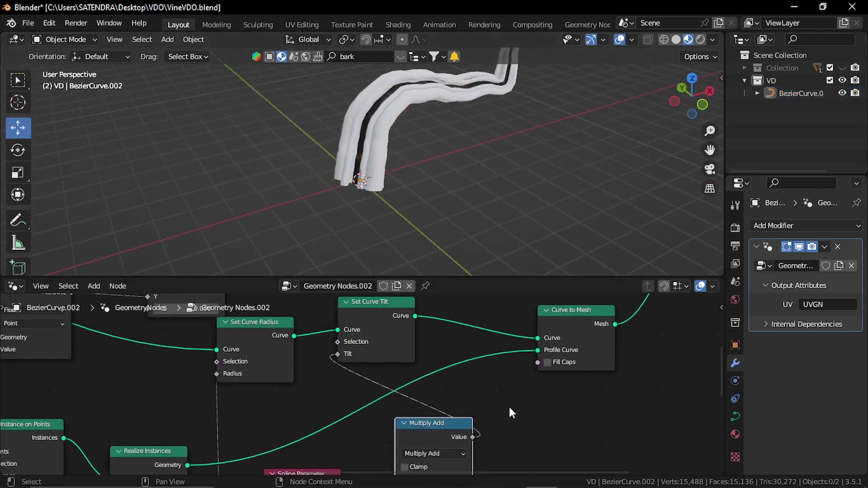
Step: Move Multiply Add closer to Spline Parameter, set its Multiplier to 12.6 and adjust its Addend to twist the strands
middle_click_drag(509, 406, 485, 314)
middle_click_drag(488, 392, 516, 412)
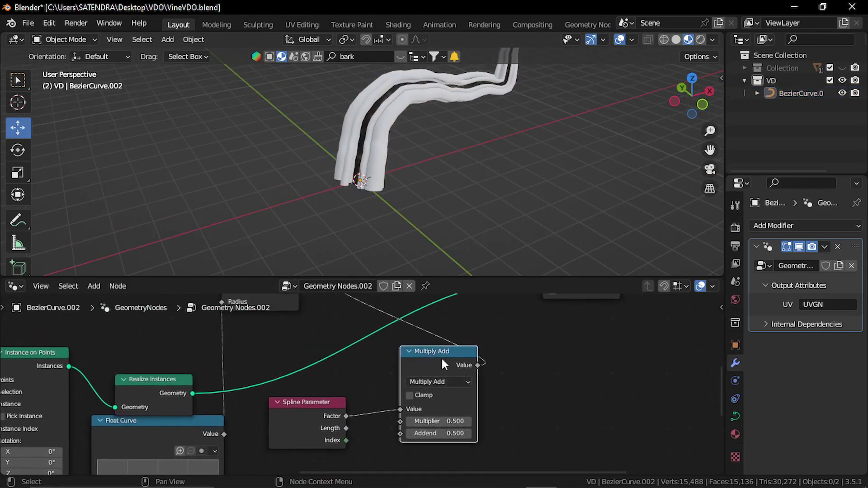
left_click_drag(441, 358, 403, 363)
scroll(448, 398, "up", 2)
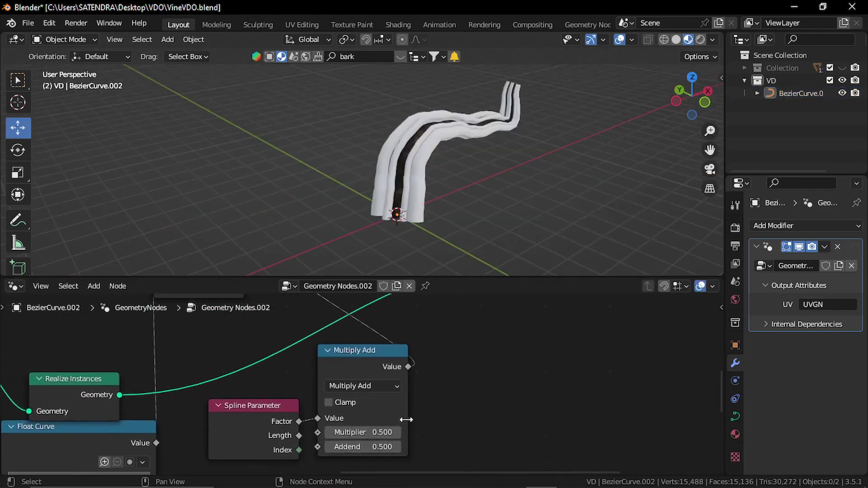
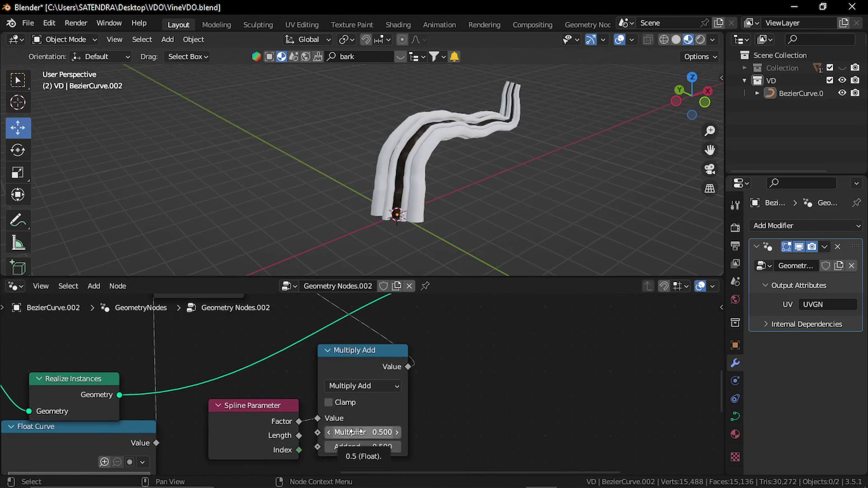
left_click_drag(351, 432, 454, 430)
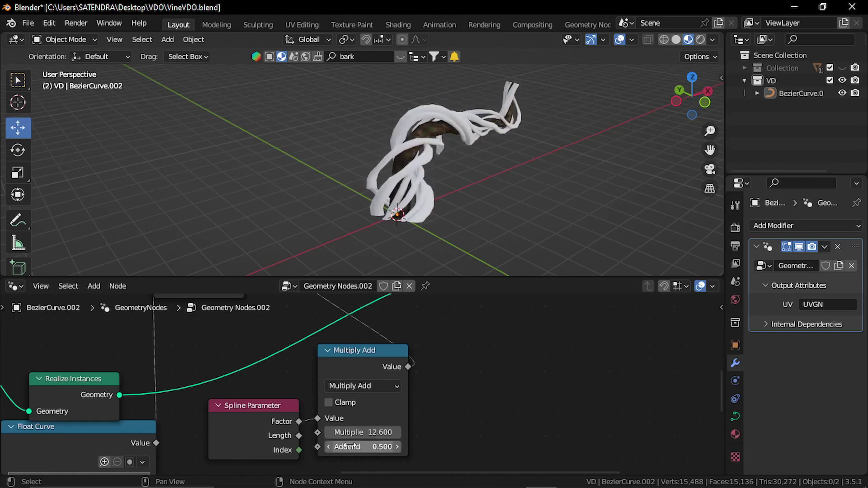
left_click_drag(345, 446, 386, 446)
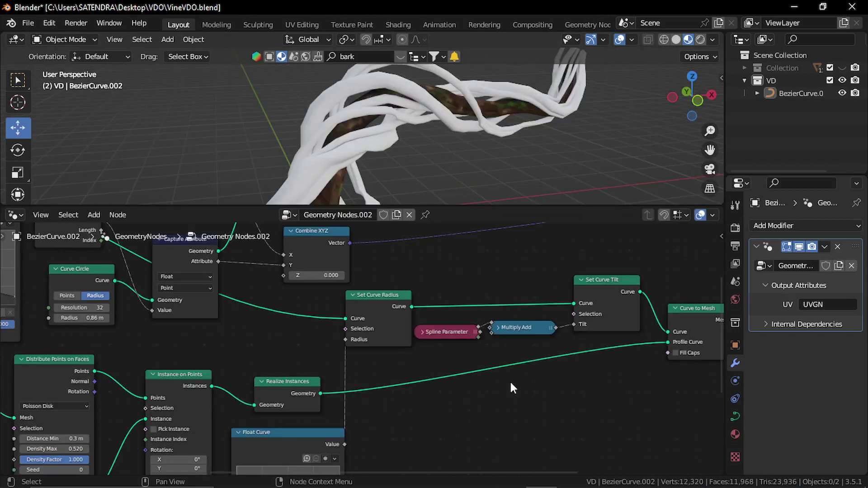
Step: Insert a Capture Attribute node between Realize Instances and the Profile Curve input of Curve to Mesh
middle_click_drag(437, 354, 443, 384)
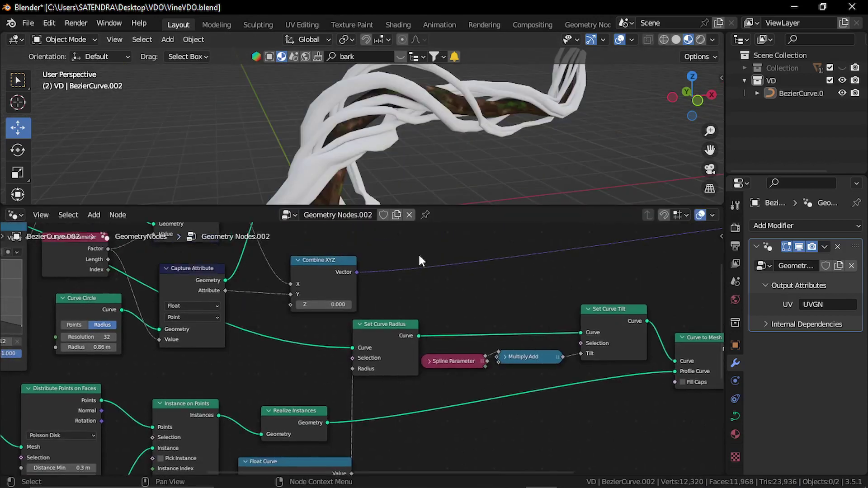
mouse_move(411, 323)
middle_mouse_down()
mouse_move(428, 349)
mouse_move(406, 333)
middle_mouse_up()
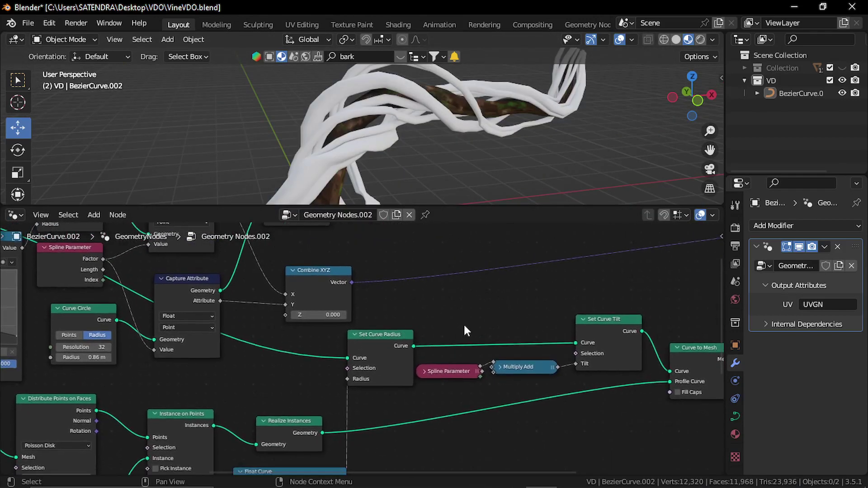
key("shift+a")
left_click(424, 247)
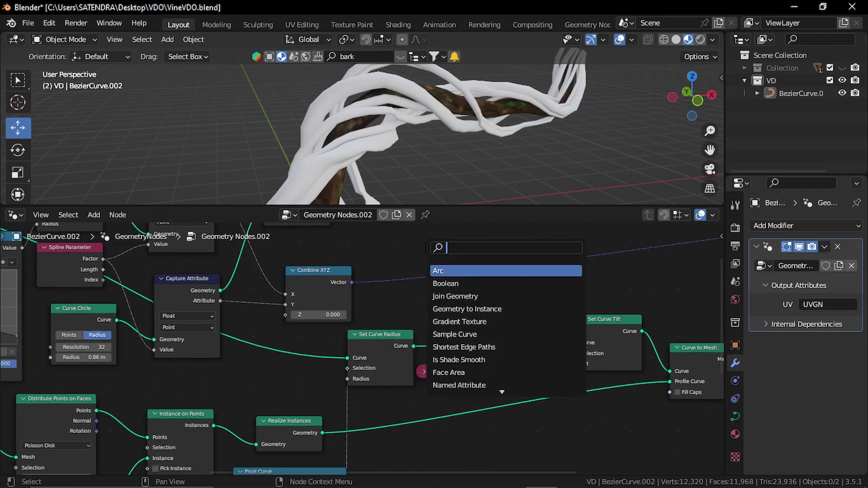
type("cap")
key("Return")
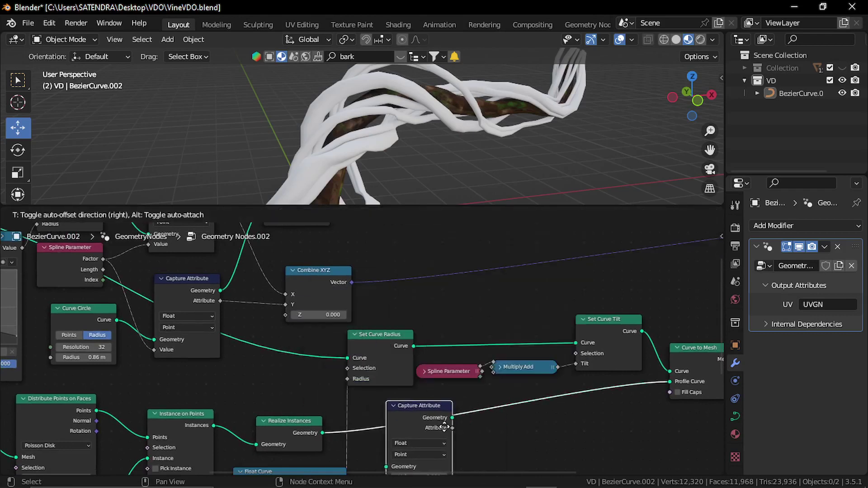
left_click(444, 426)
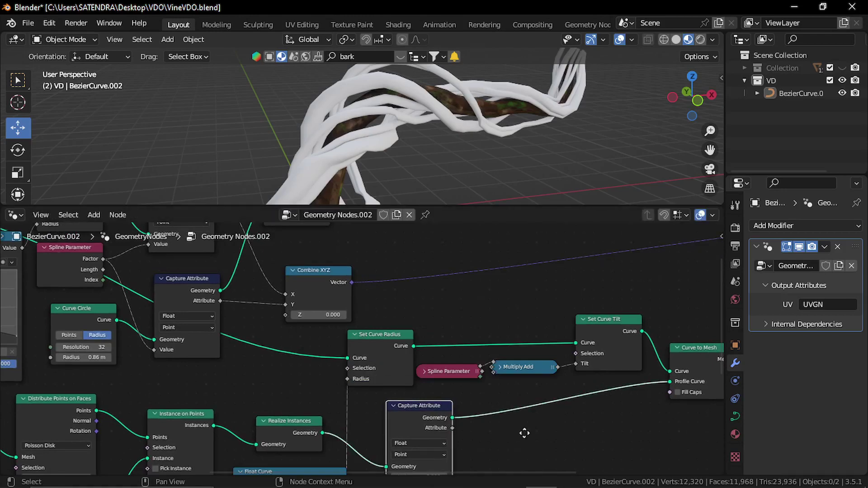
Step: Link the collapsed Spline Parameter to the Value input of the profile's Capture Attribute
middle_click_drag(524, 433, 498, 382)
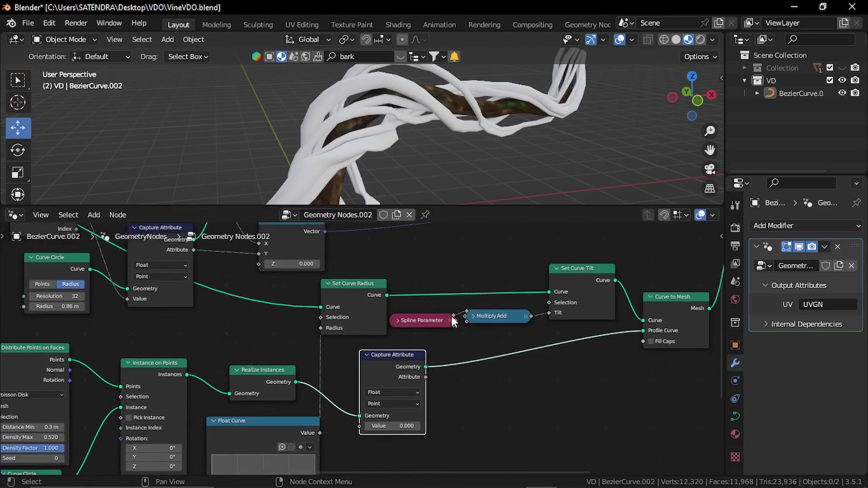
left_click_drag(452, 320, 435, 353)
left_click_drag(368, 433, 356, 423)
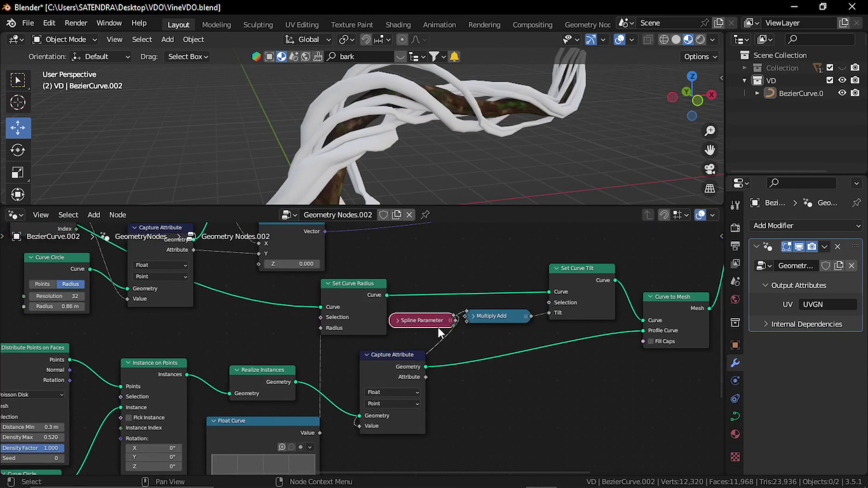
Step: Duplicate the Capture Attribute node and insert the copy between Set Curve Radius and Set Curve Tilt
left_click(407, 364)
key("shift+d")
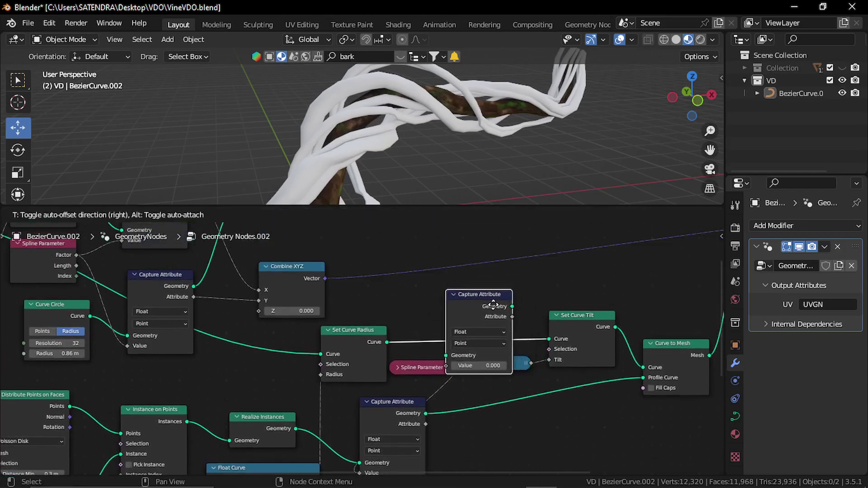
left_click(496, 302)
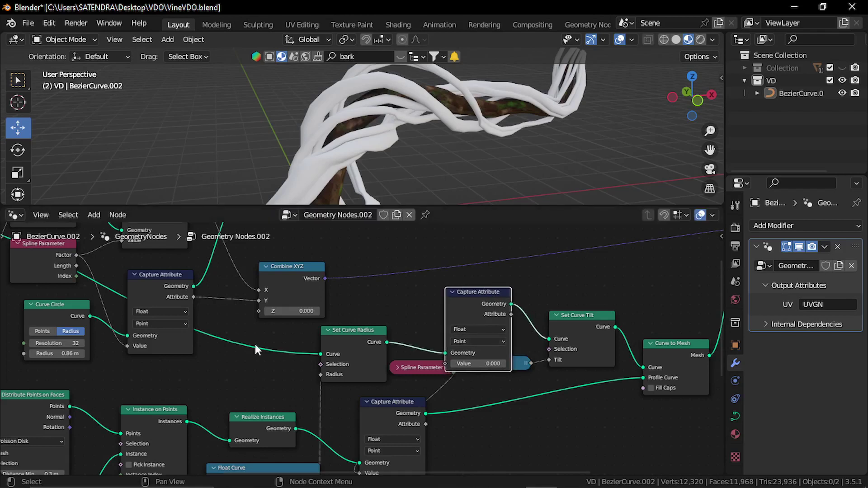
Step: Space out the nodes around the duplicated Capture Attribute and link Spline Parameter to its Value input
left_click_drag(360, 329, 358, 312)
left_click_drag(450, 302, 437, 291)
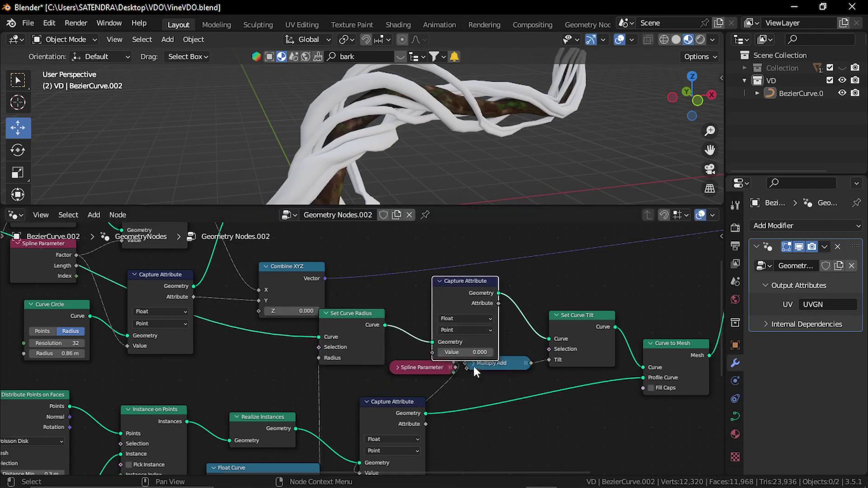
left_click_drag(500, 367, 503, 382)
left_click_drag(451, 366, 429, 351)
Step: Duplicate the Combine XYZ node below the tilt nodes and link the curve's captured Attribute to X and the profile's captured Attribute to Y
middle_click_drag(440, 386, 354, 372)
left_click(214, 263)
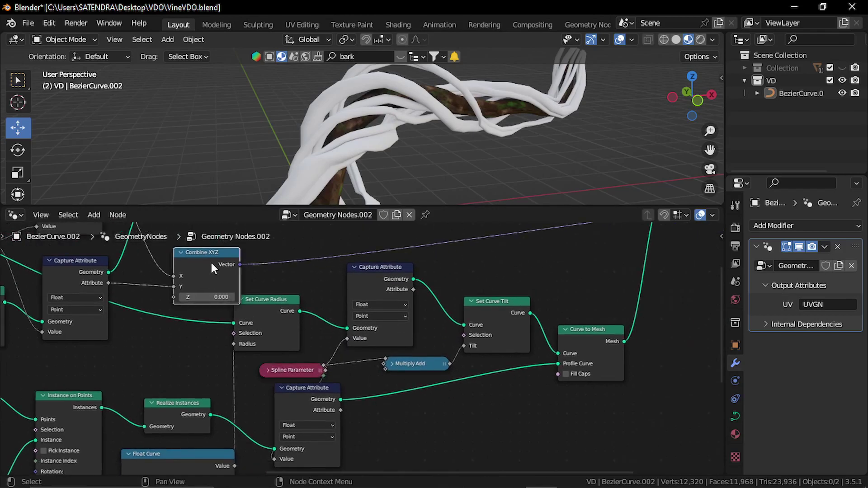
key("shift+d")
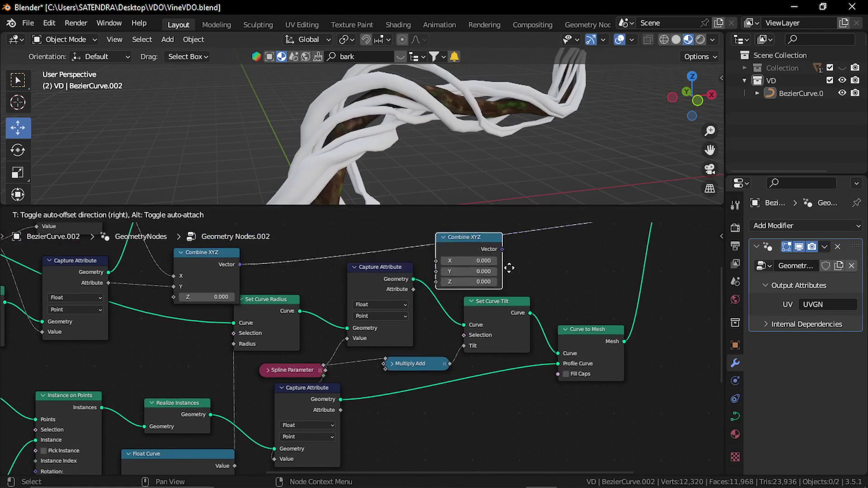
left_click(477, 425)
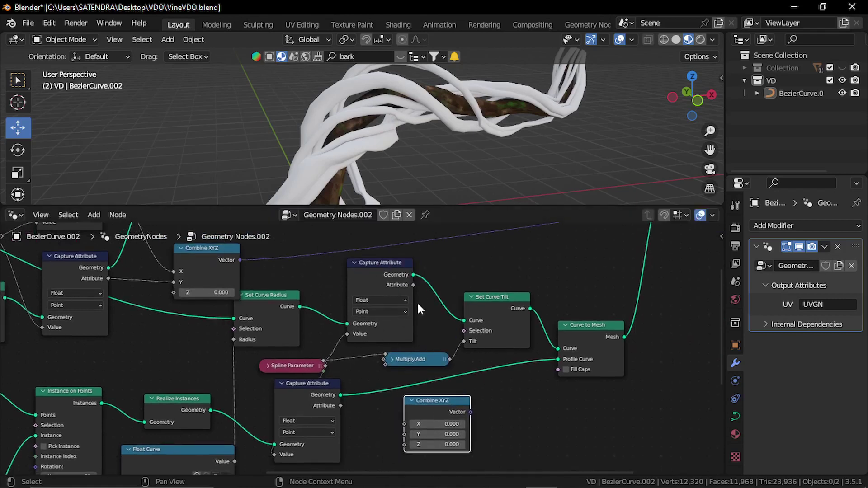
left_click_drag(412, 285, 404, 422)
left_click_drag(340, 406, 405, 434)
middle_click_drag(528, 421, 505, 453)
Step: Insert a Vector Math Add node between the original Combine XYZ and the UV output, and link the duplicate Combine XYZ to its second input
left_click_drag(191, 277, 365, 232)
left_click_drag(362, 262, 365, 300)
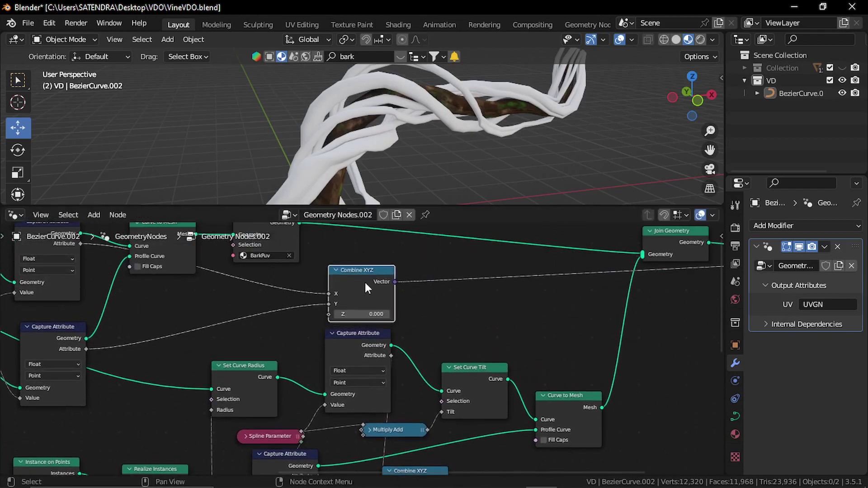
middle_click_drag(447, 411, 396, 389)
key("shift+a")
left_click(404, 247)
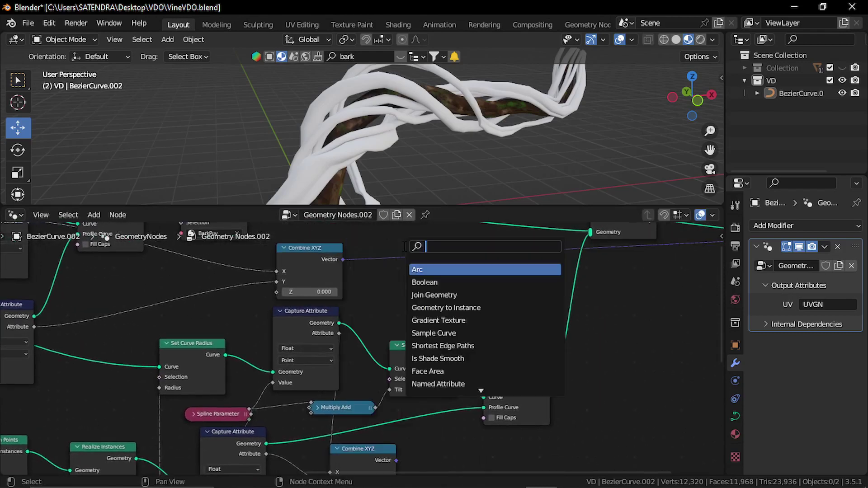
type("vecto")
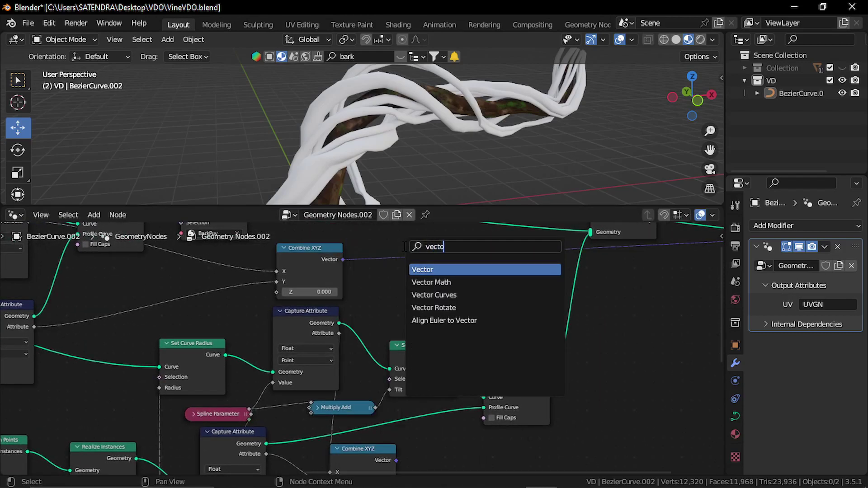
left_click(451, 282)
left_click(519, 300)
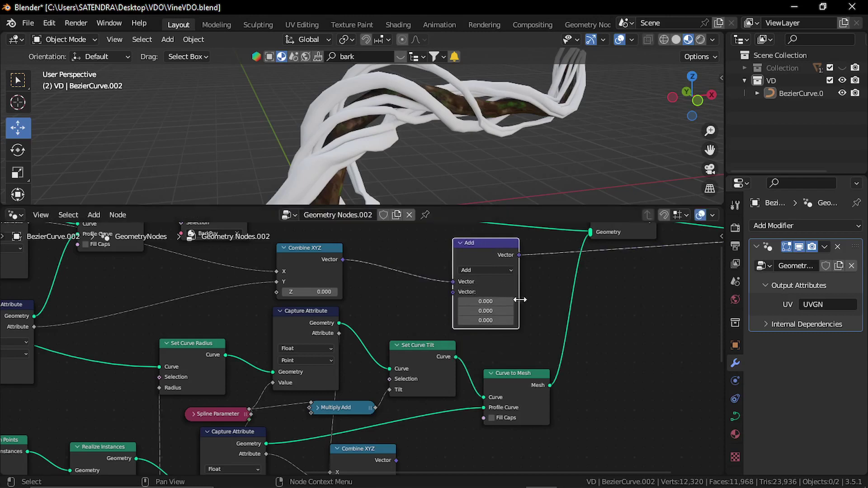
left_click_drag(395, 460, 454, 292)
middle_click_drag(454, 292, 352, 345)
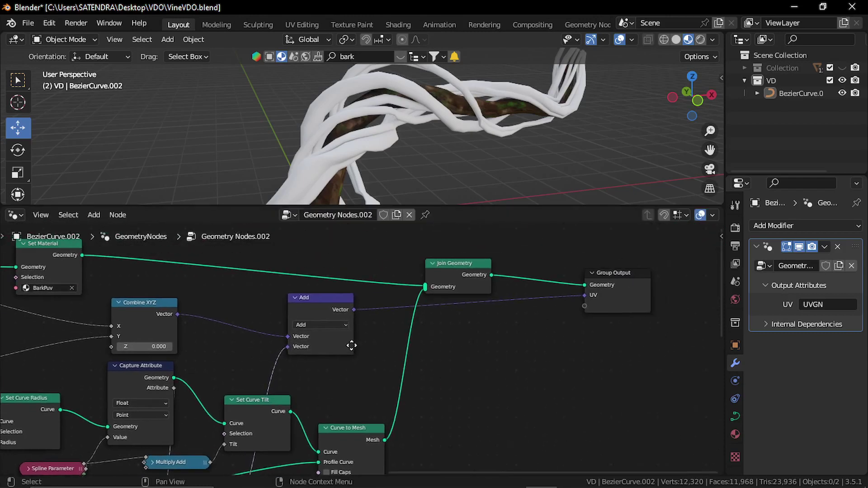
Step: Detach the BarkPuv Set Material node from the first Curve to Mesh and reinsert it between Join Geometry and Group Output
left_click(457, 264)
middle_click_drag(445, 264, 471, 296)
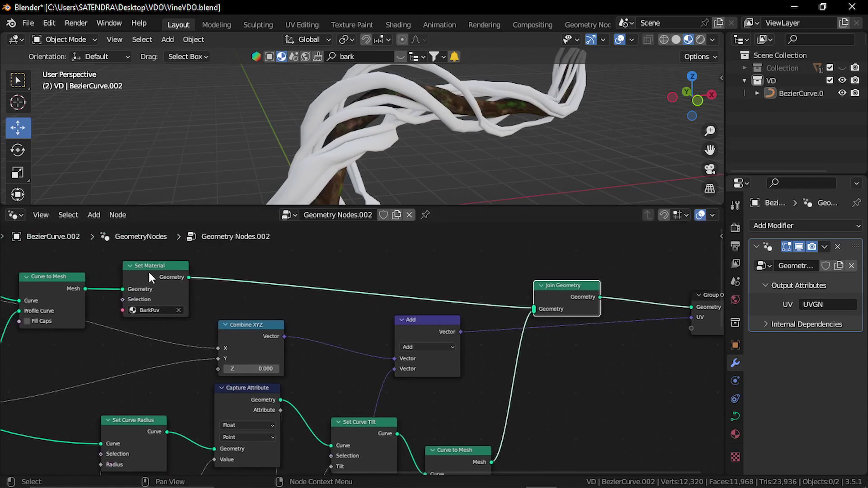
left_click_drag(154, 272, 596, 352, "alt")
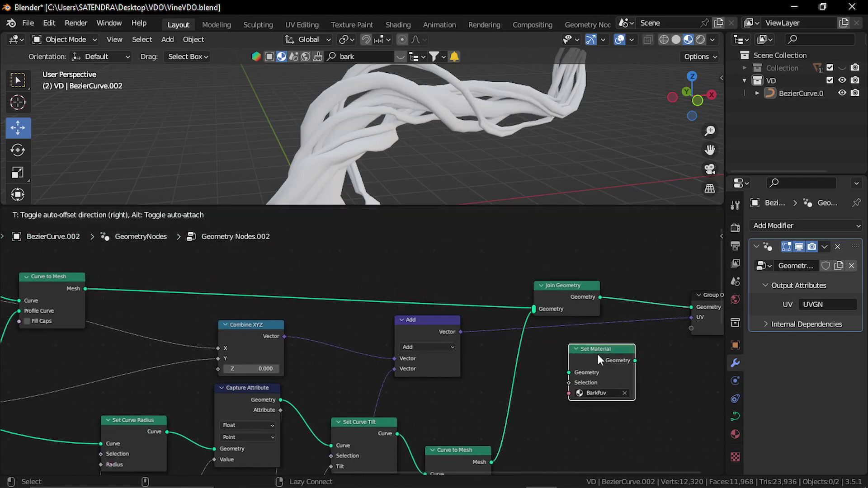
middle_click_drag(528, 348, 343, 355)
left_click_drag(384, 295, 380, 286)
left_click_drag(515, 300, 580, 283)
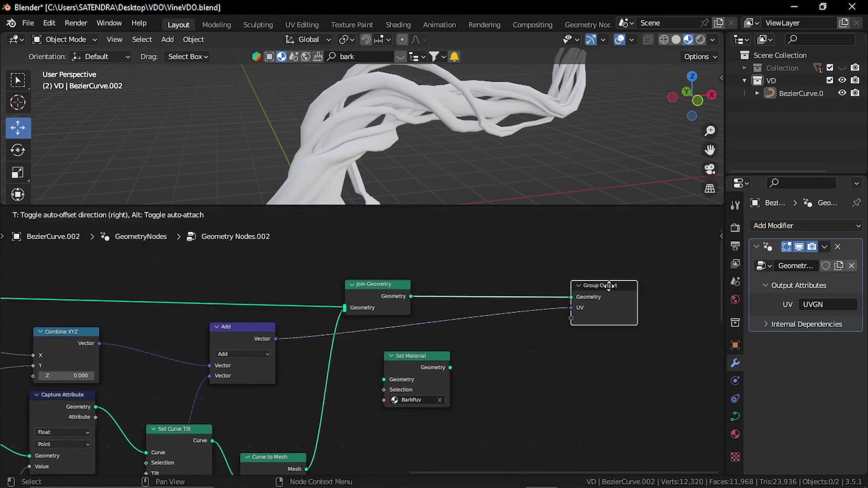
left_click(440, 355)
left_click_drag(422, 368, 484, 266)
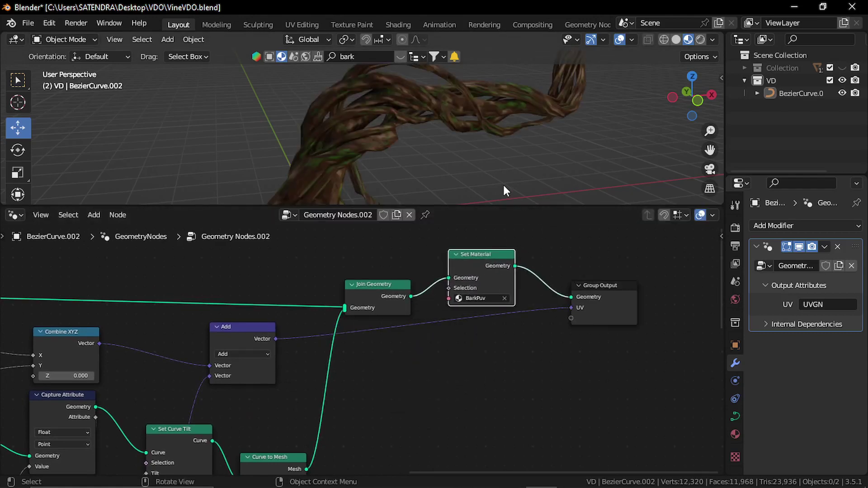
Step: Enlarge the 3D viewport and examine the flower and grass objects in the GnF collection
middle_click_drag(392, 138, 505, 119)
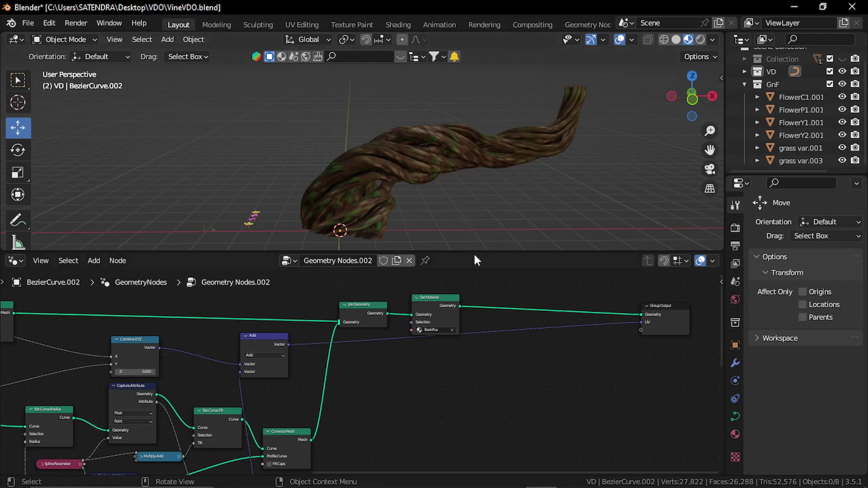
left_click_drag(483, 253, 482, 299)
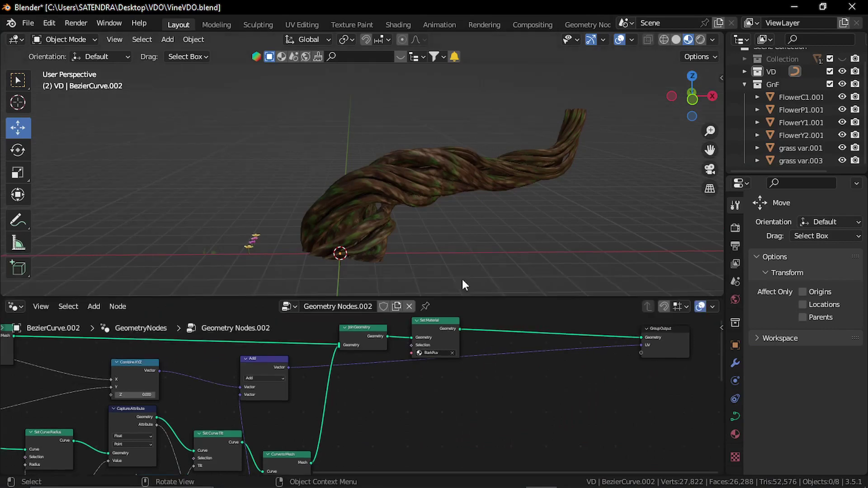
middle_click_drag(316, 240, 520, 215, "shift")
scroll(475, 221, "up", 5)
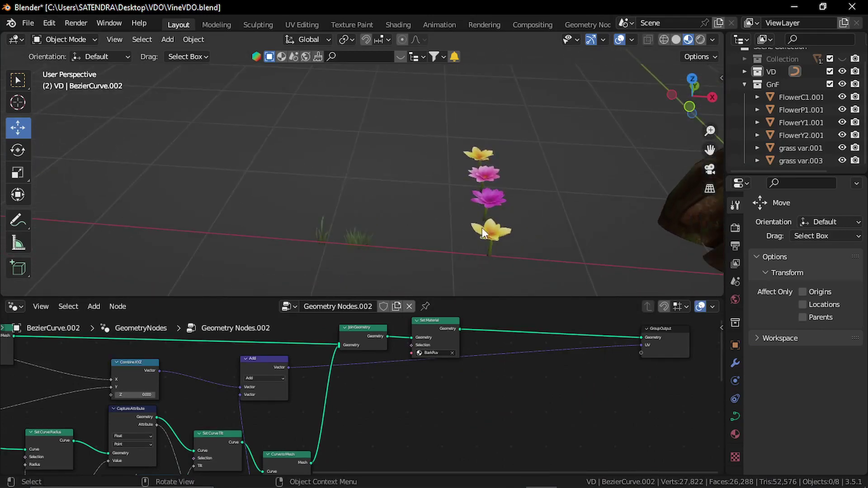
left_click(489, 201)
left_click(481, 156)
left_click_drag(379, 250, 313, 207)
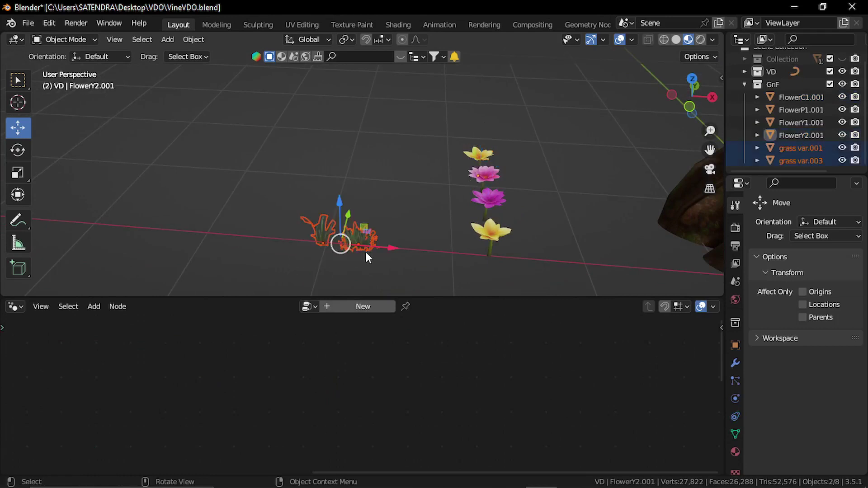
middle_click_drag(424, 247, 449, 123)
left_click_drag(484, 95, 202, 248)
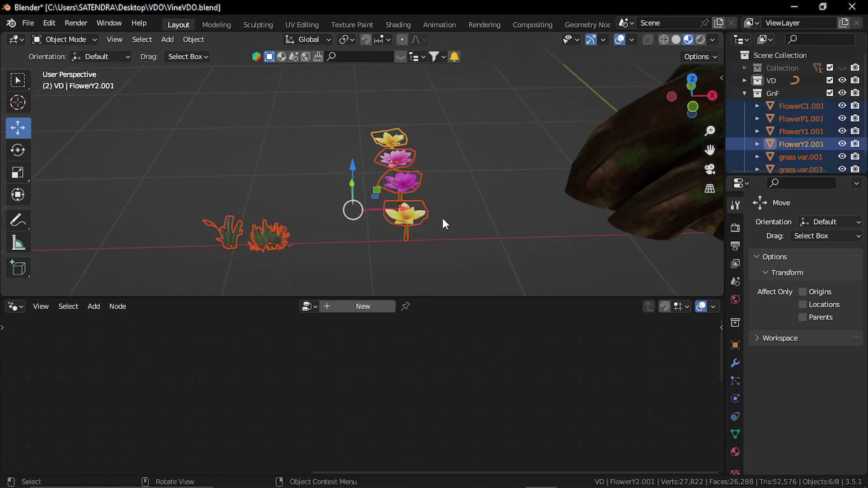
left_click(780, 94)
scroll(540, 213, "up", 5)
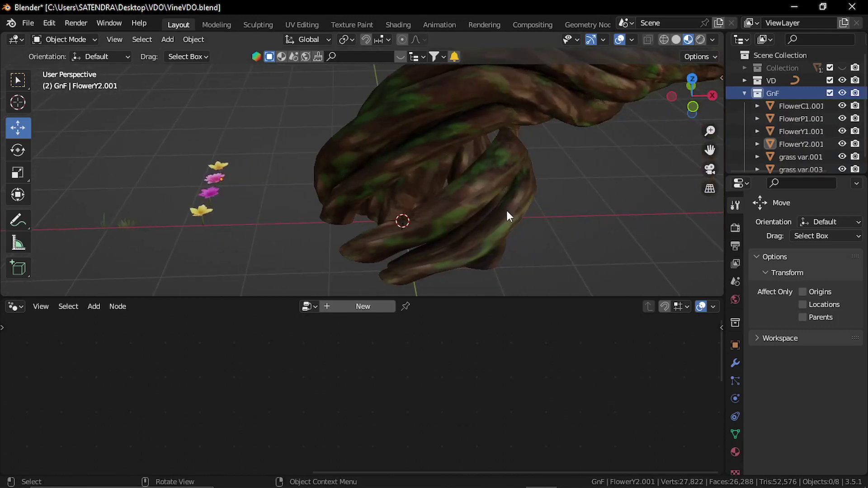
Step: Select the vine curve and add a Distribute Points on Faces node below Set Material in its node tree
left_click(505, 208)
scroll(465, 340, "down", 6)
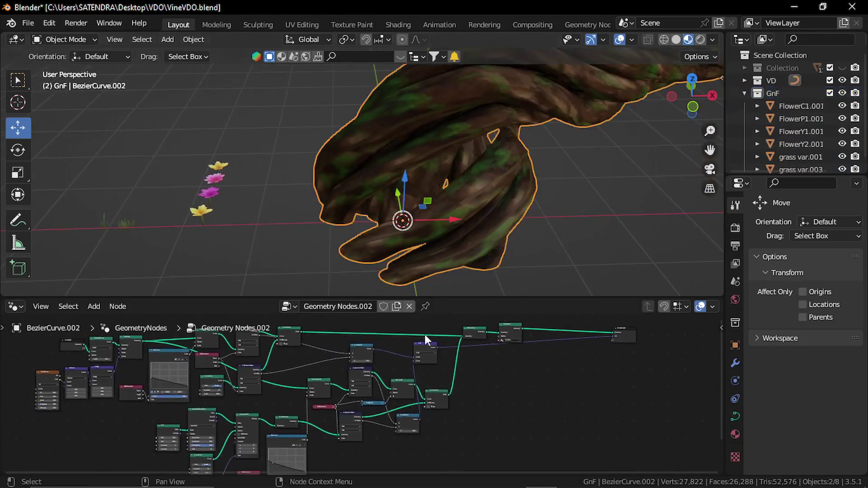
middle_click_drag(452, 378, 389, 420)
scroll(565, 138, "down", 2)
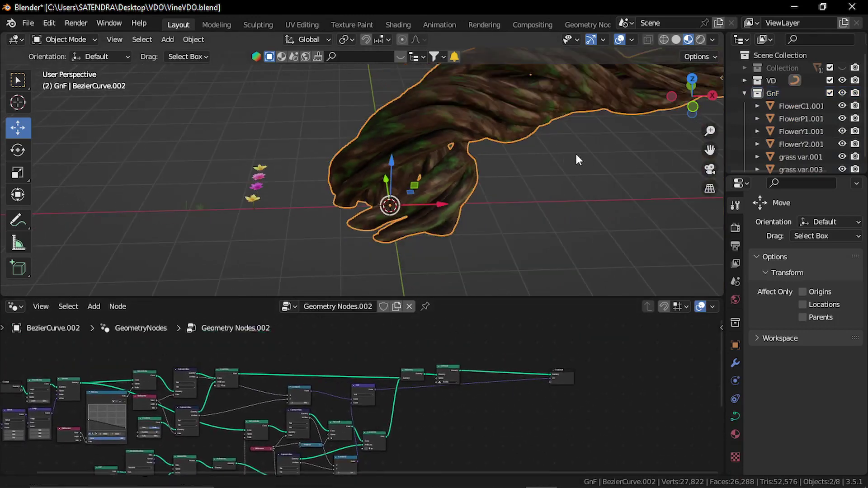
middle_click_drag(574, 152, 486, 202, "shift")
scroll(499, 403, "up", 3)
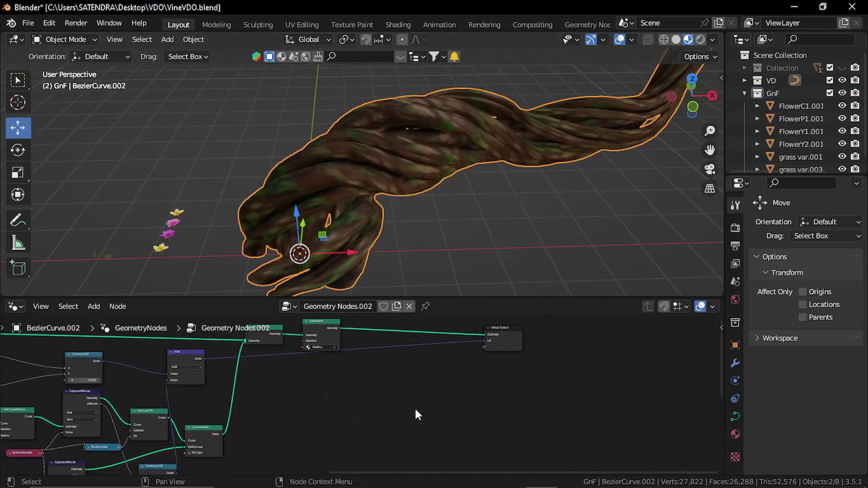
scroll(396, 373, "up", 2)
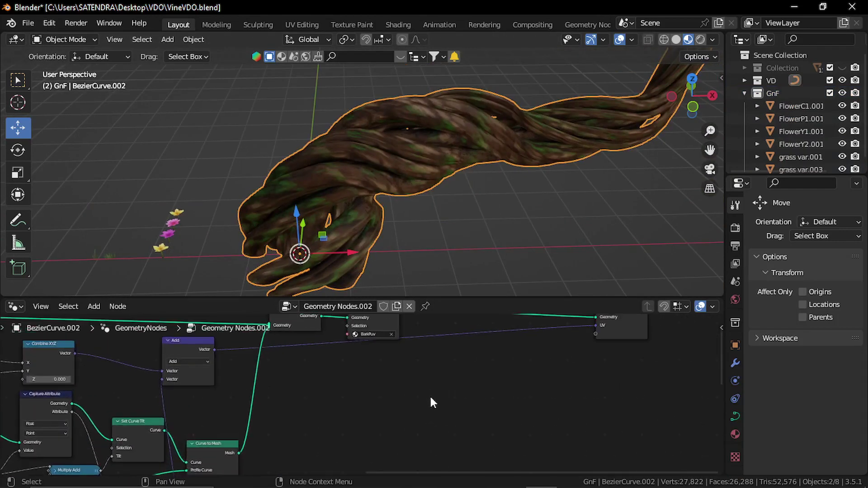
key("shift+a")
left_click(385, 246)
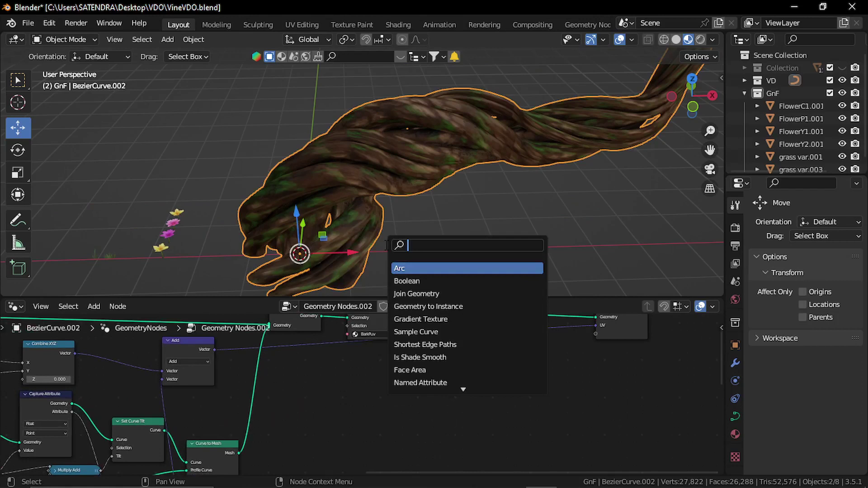
type("distr")
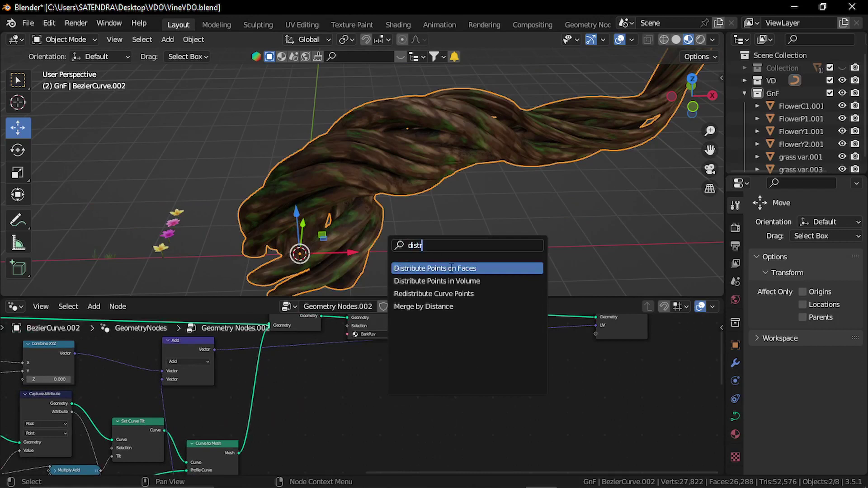
left_click(452, 268)
left_click(384, 422)
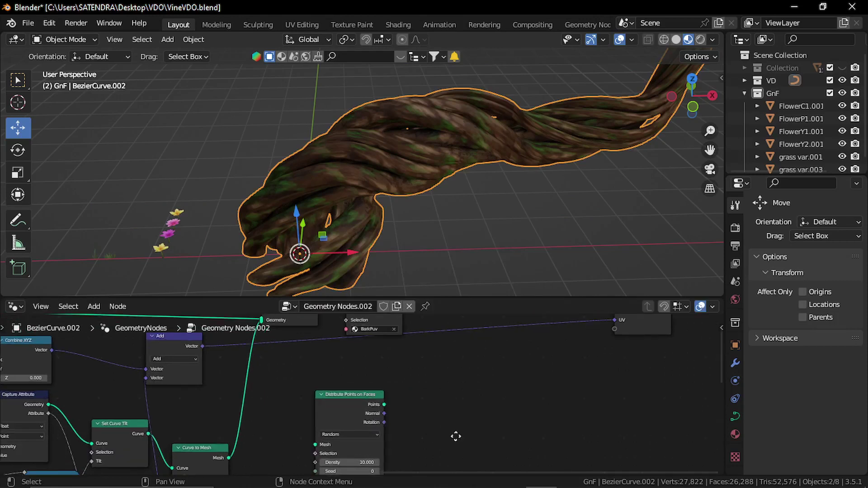
Step: Add an Instance on Points node beside Distribute Points on Faces and link Points to its Points input
scroll(447, 418, "up", 1)
key("shift+a")
left_click(427, 246)
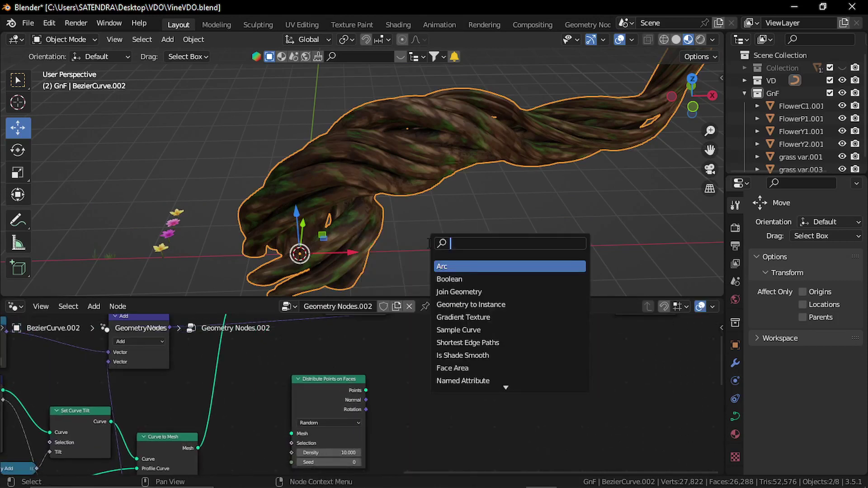
type("inst")
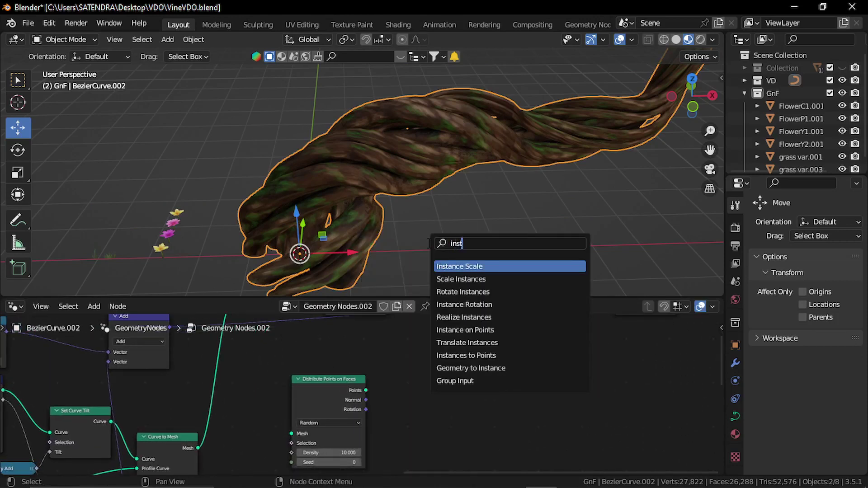
type("a")
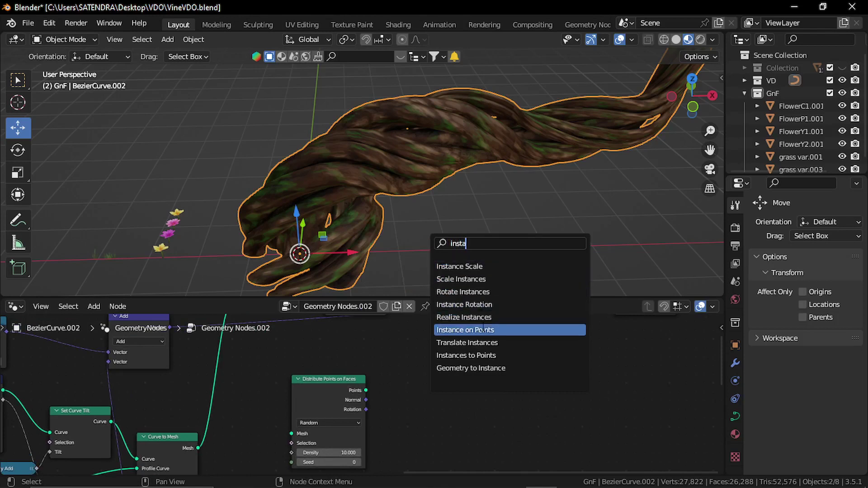
left_click(465, 330)
left_click(499, 448)
left_click_drag(366, 391, 445, 382)
Step: Bring the GnF collection into the node tree as a Collection Info node below Distribute Points on Faces
scroll(412, 407, "up", 1)
middle_click_drag(413, 407, 407, 390)
left_click(408, 389)
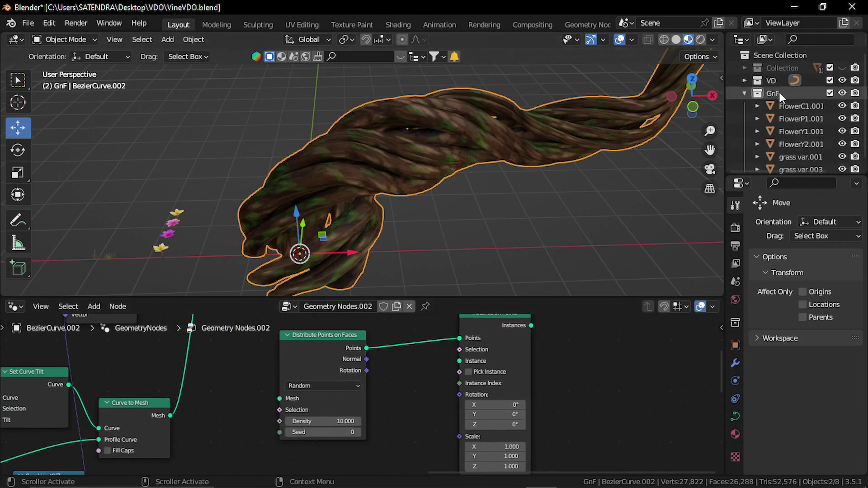
left_click_drag(776, 95, 270, 463)
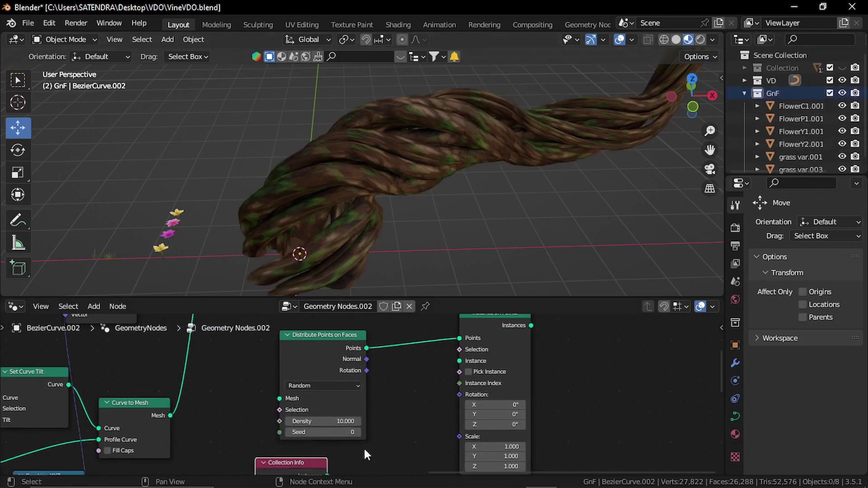
middle_click_drag(364, 446, 387, 362)
middle_click_drag(397, 409, 341, 418)
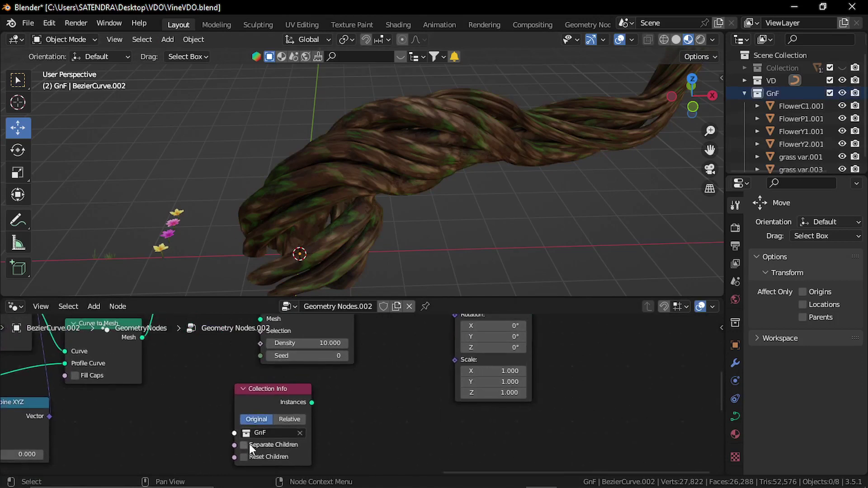
Step: Enable Separate Children and Reset Children on the GnF Collection Info and link its Instances to the Instance input of Instance on Points
left_click(245, 444)
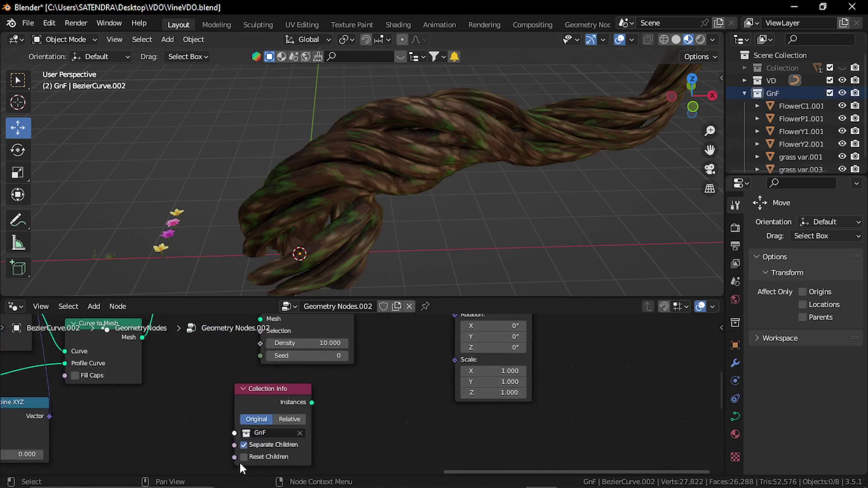
left_click(242, 458)
middle_click_drag(355, 386, 317, 439)
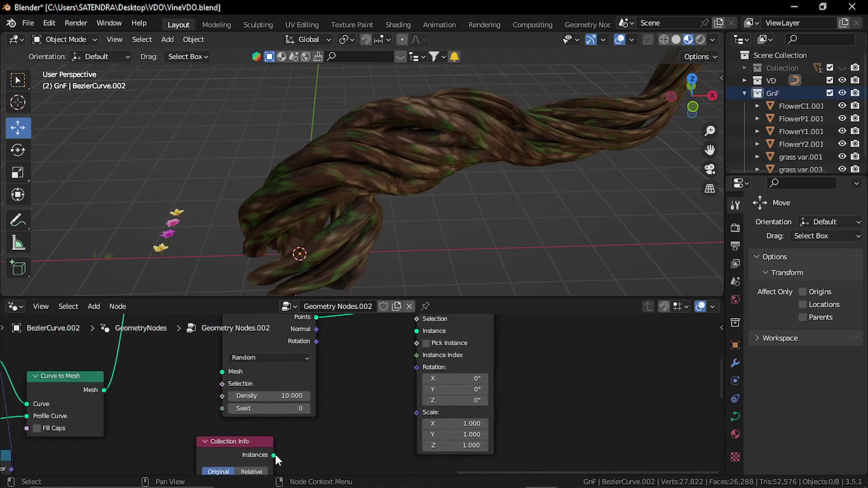
left_click_drag(274, 455, 414, 374)
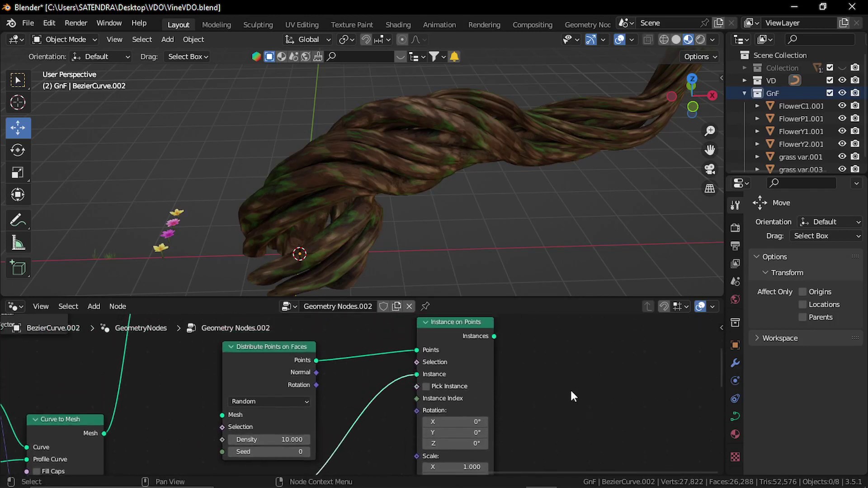
scroll(379, 397, "down", 2)
middle_click_drag(339, 389, 427, 424)
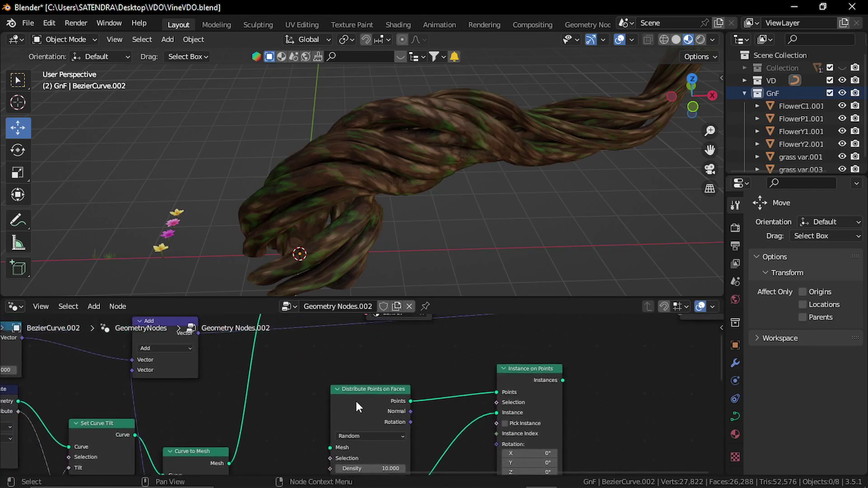
Step: Link the Join Geometry output to the Mesh input of Distribute Points on Faces and reposition the Instance on Points node
left_click_drag(356, 401, 361, 376)
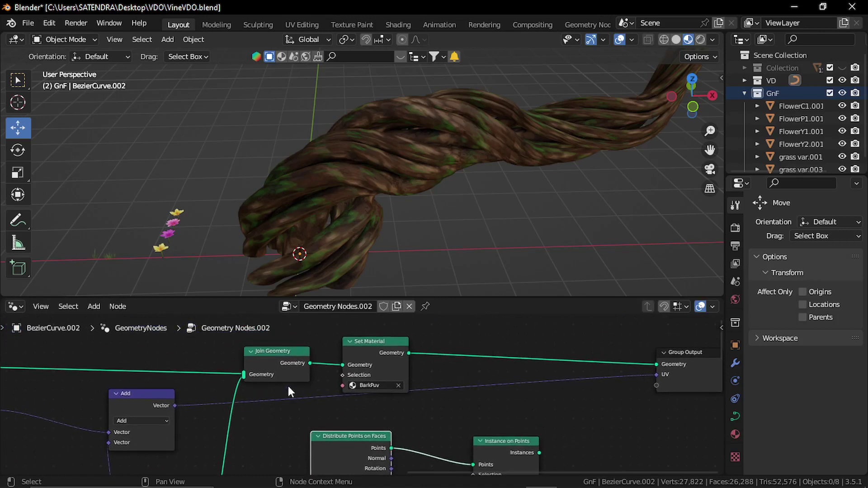
left_click_drag(287, 361, 313, 415)
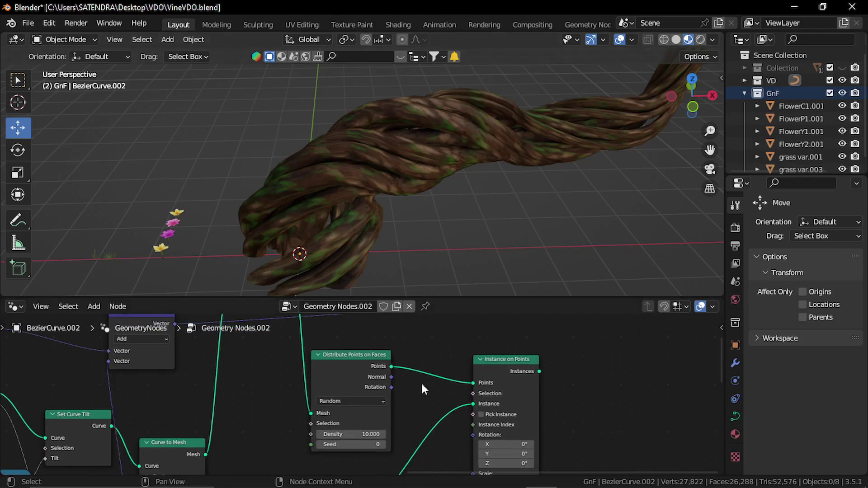
middle_click_drag(422, 383, 337, 399)
left_click_drag(429, 381, 474, 367)
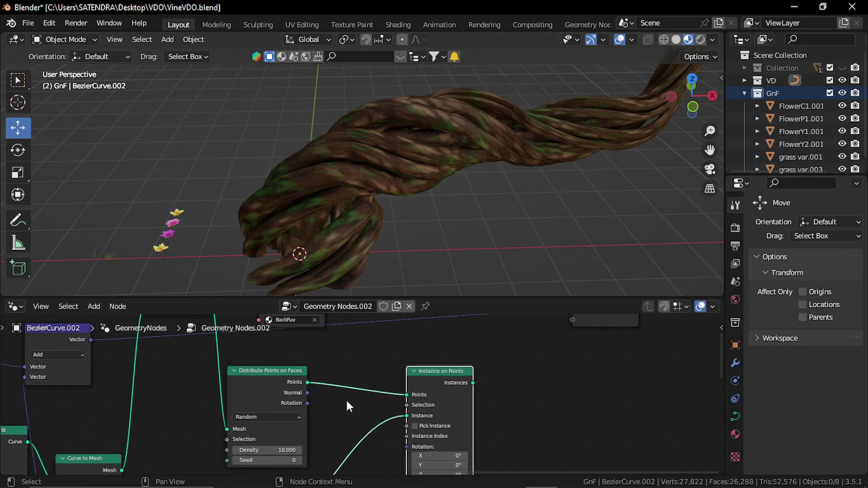
middle_click_drag(373, 413, 455, 364)
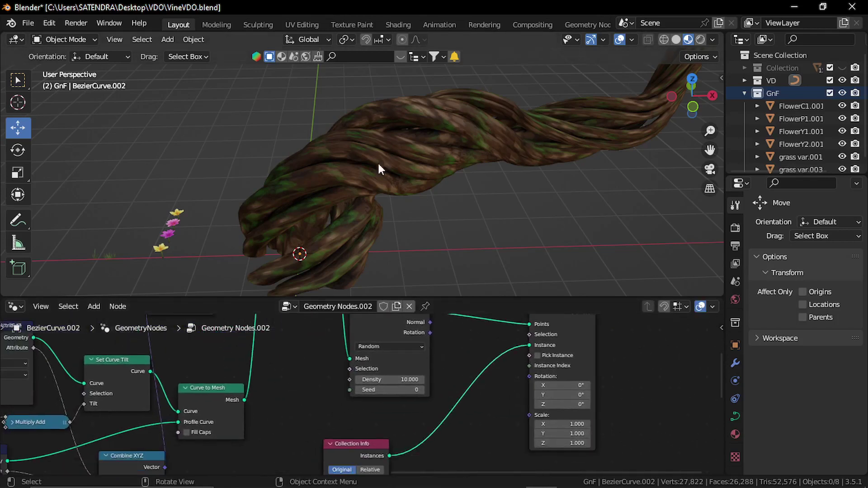
middle_click_drag(378, 161, 369, 187)
middle_click_drag(460, 407, 447, 371)
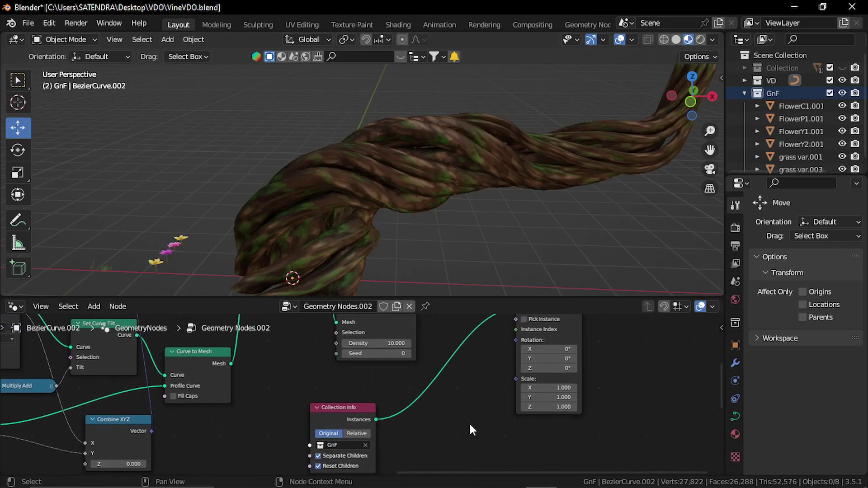
Step: Add a Normal node below Curve to Mesh, and collapse the GnF Collection Info node under Distribute Points on Faces
key("shift+a")
left_click(438, 247)
type("n")
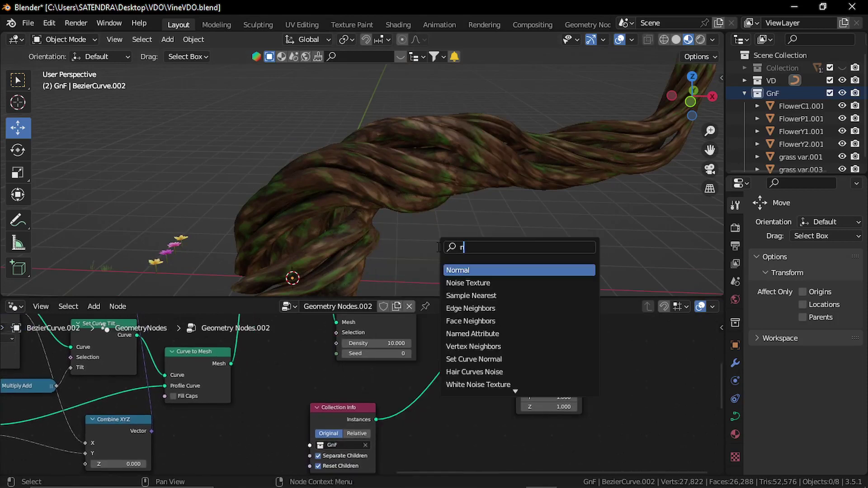
type("orm")
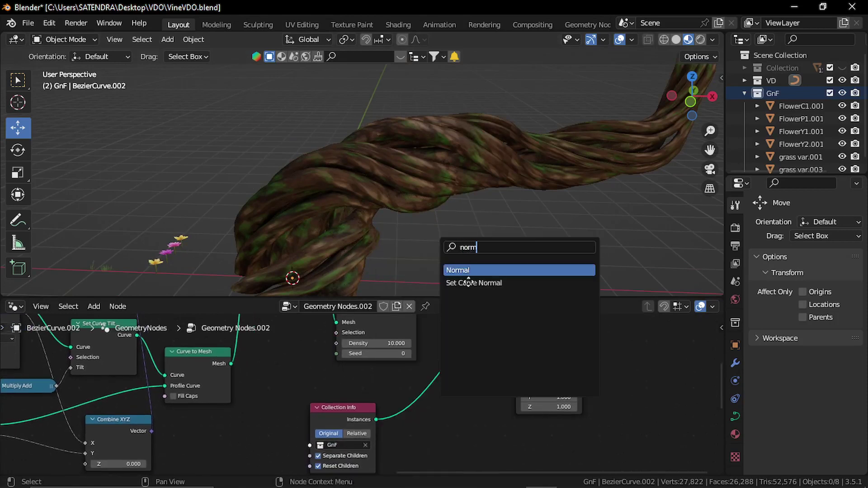
key("Return")
left_click(283, 399)
middle_click_drag(354, 408, 344, 390)
scroll(347, 357, "up", 1)
left_click_drag(362, 380, 379, 345)
left_click(350, 361)
left_click_drag(268, 358, 251, 400)
left_click(342, 412)
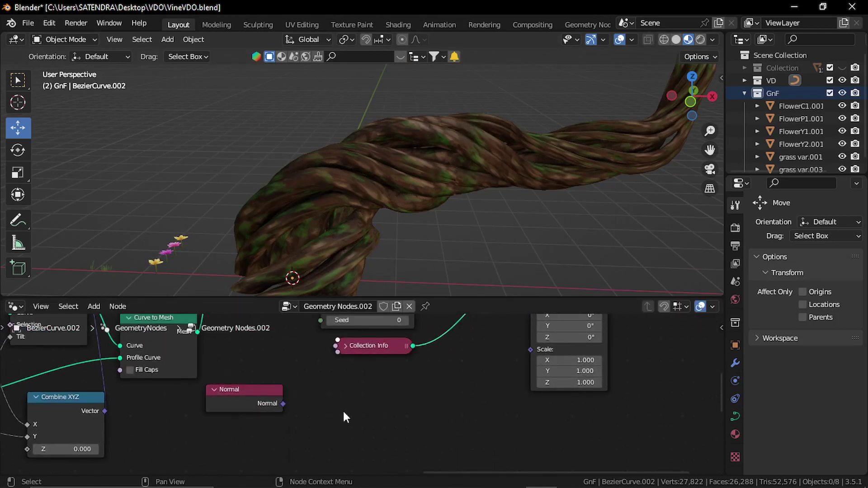
Step: Add a Separate XYZ node beside the Normal node and link Normal to its Vector input
scroll(343, 408, "up", 1)
key("shift+a")
left_click(301, 248)
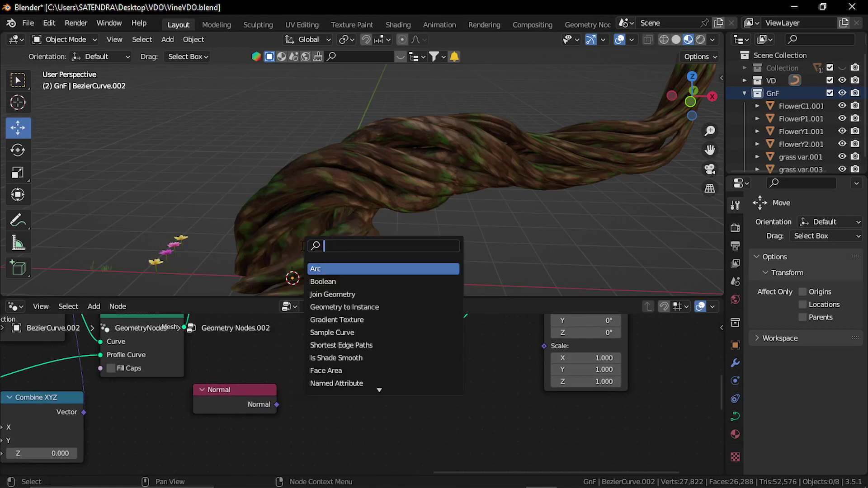
type("sep")
left_click(342, 269)
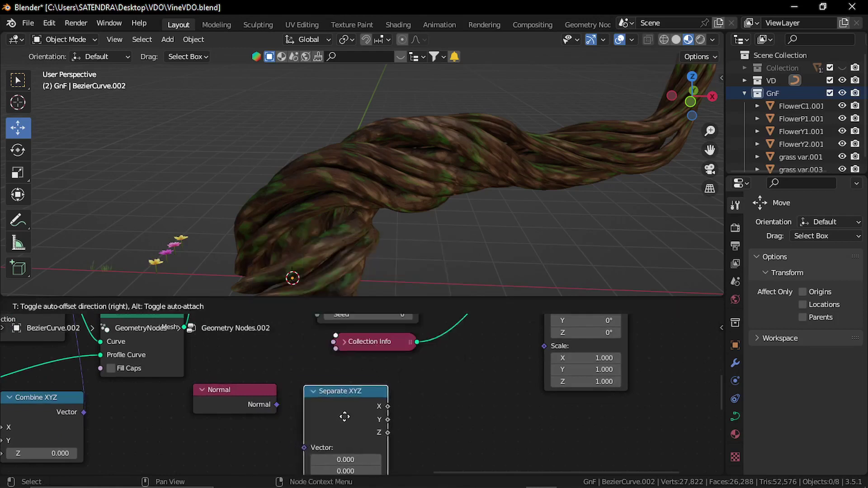
left_click(278, 403)
left_click_drag(277, 404, 306, 431)
middle_click_drag(351, 429, 296, 411)
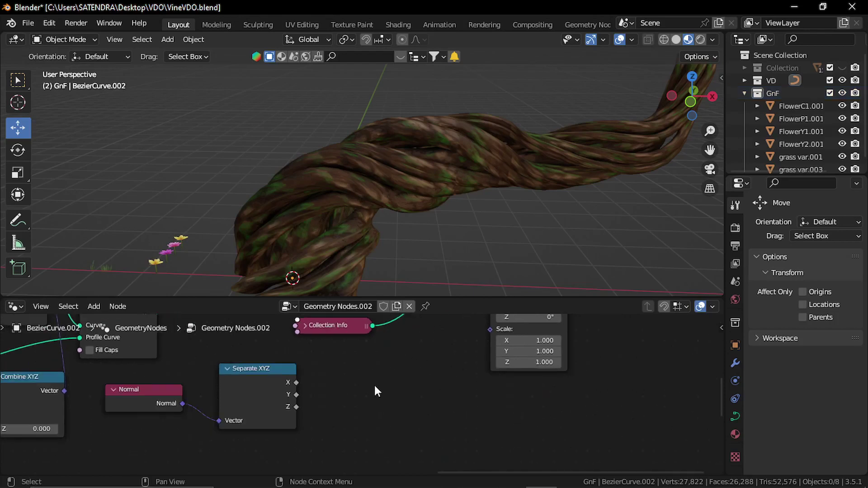
Step: Add a Combine XYZ node, link the Z output of Separate XYZ to its Z input, and space the nodes apart
key("shift+a")
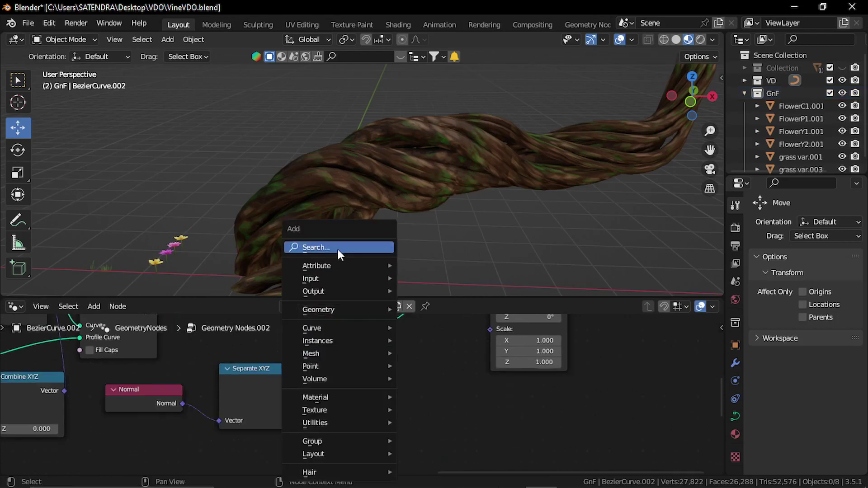
left_click(337, 247)
type("comb")
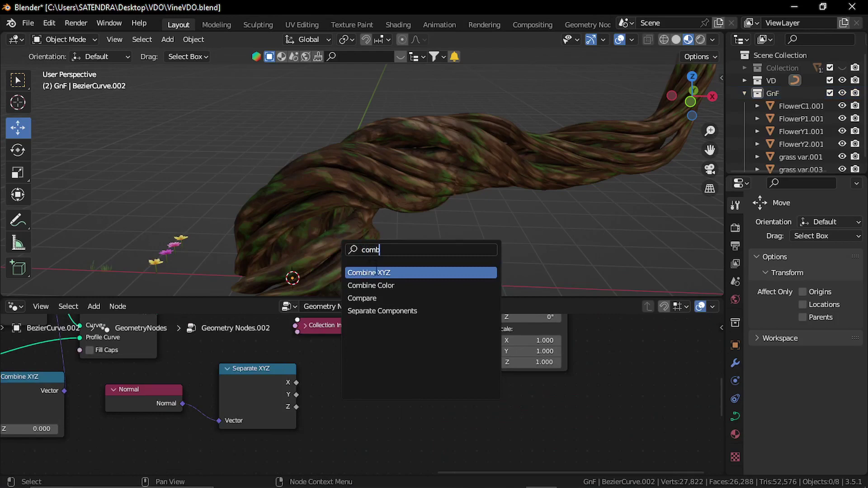
key("Return")
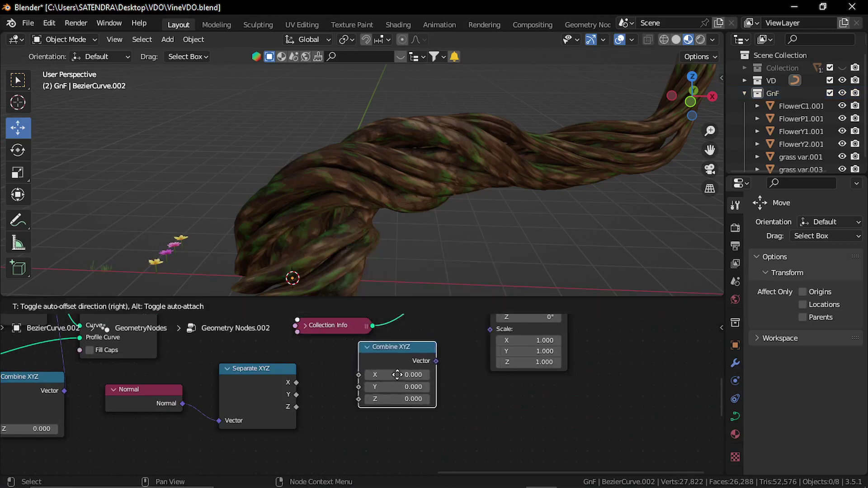
left_click(400, 370)
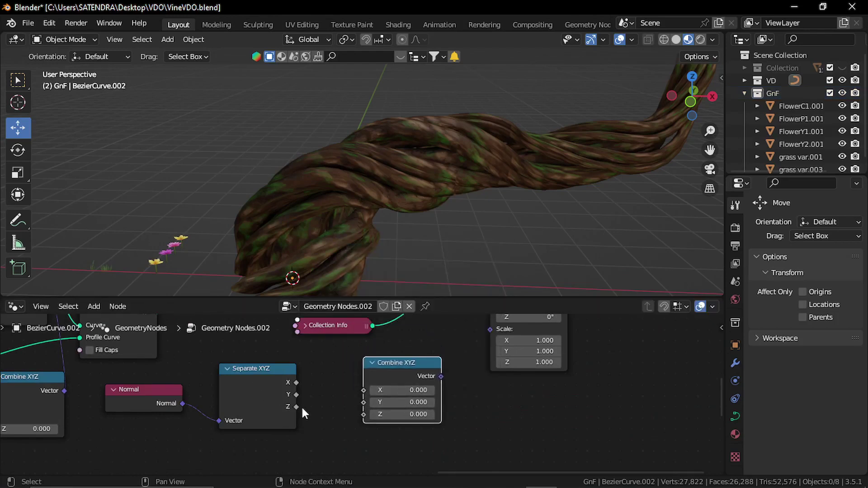
left_click_drag(296, 406, 365, 415)
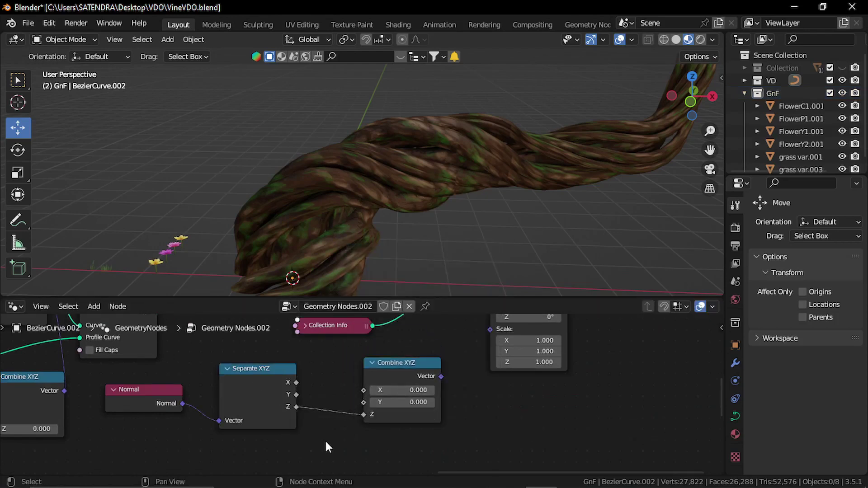
middle_click_drag(304, 427, 362, 419)
left_click_drag(185, 391, 166, 400)
left_click_drag(297, 388, 269, 392)
left_click_drag(456, 376, 474, 377)
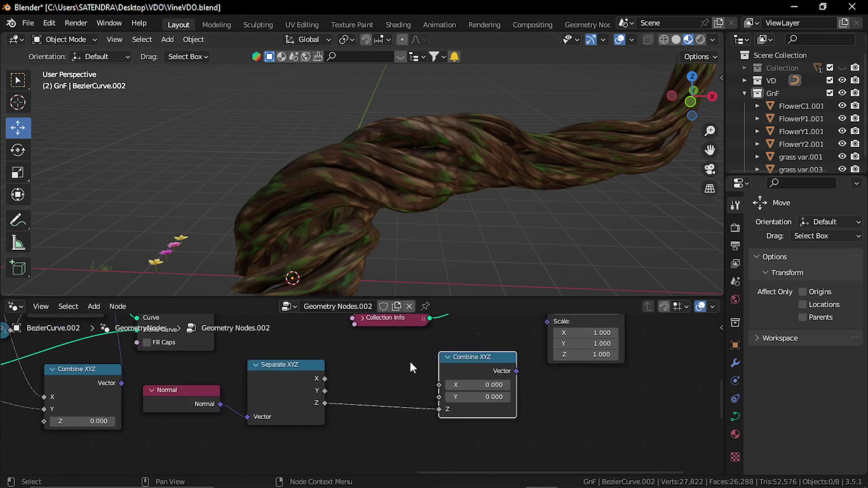
Step: Insert a Math node between Separate XYZ and Combine XYZ on the Z link, set to Greater Than with threshold 0.4
middle_click_drag(412, 367, 364, 384)
left_click(349, 384)
key("shift+a")
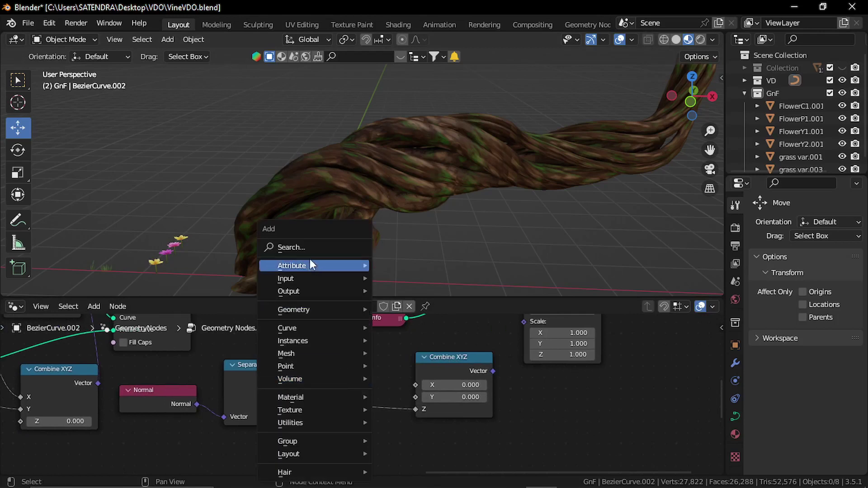
left_click(310, 245)
type("math")
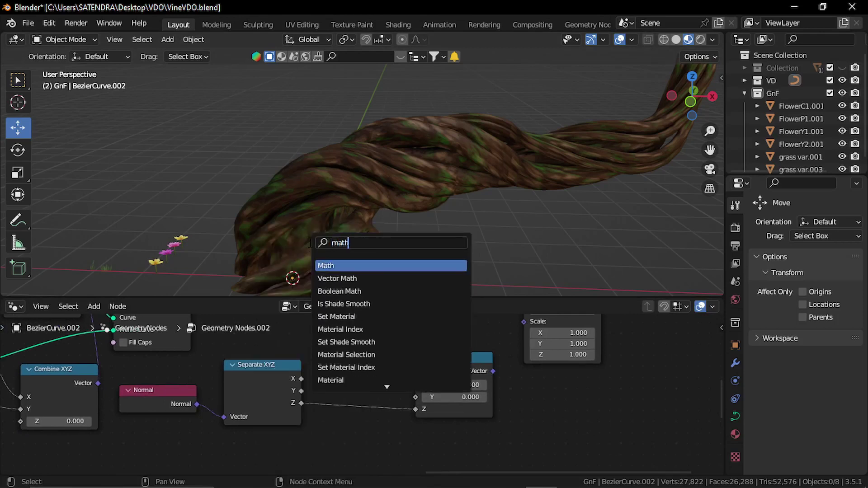
left_click(347, 266)
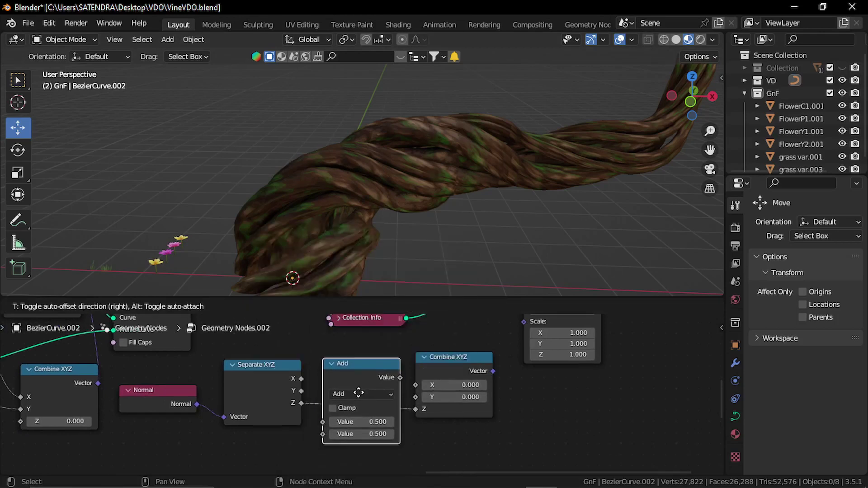
left_click(429, 429)
scroll(384, 411, "right", 2, "ctrl")
left_click(357, 394)
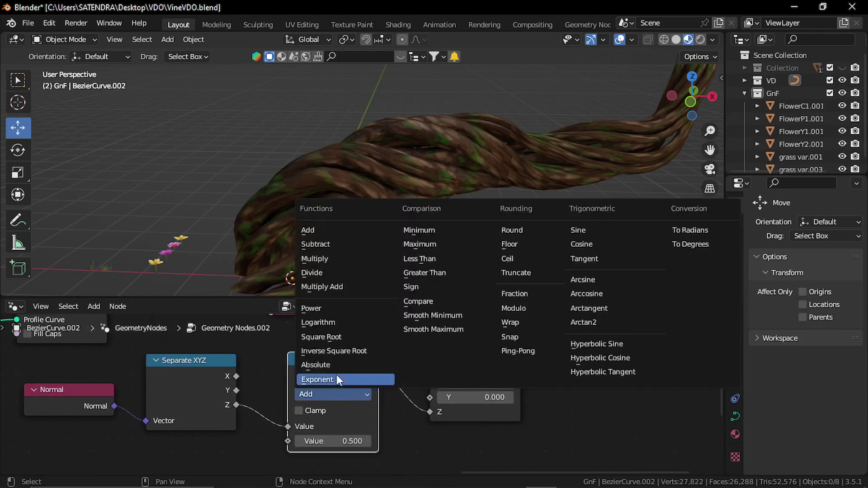
left_click(429, 273)
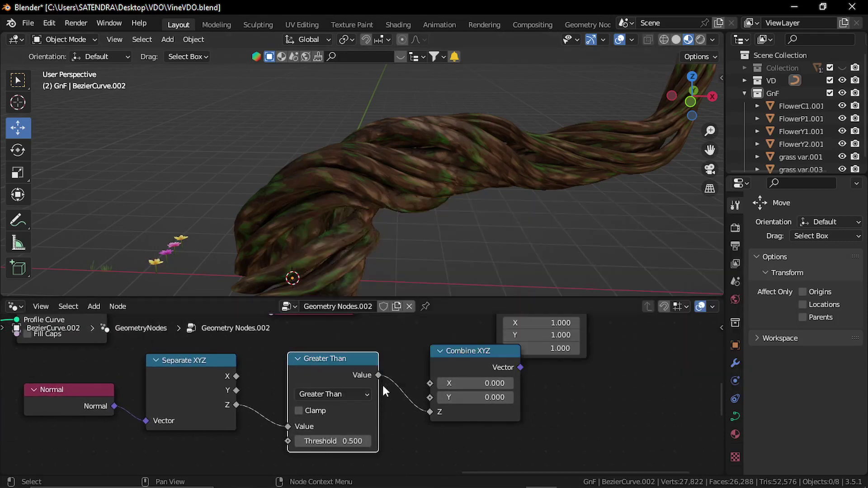
left_click(335, 441)
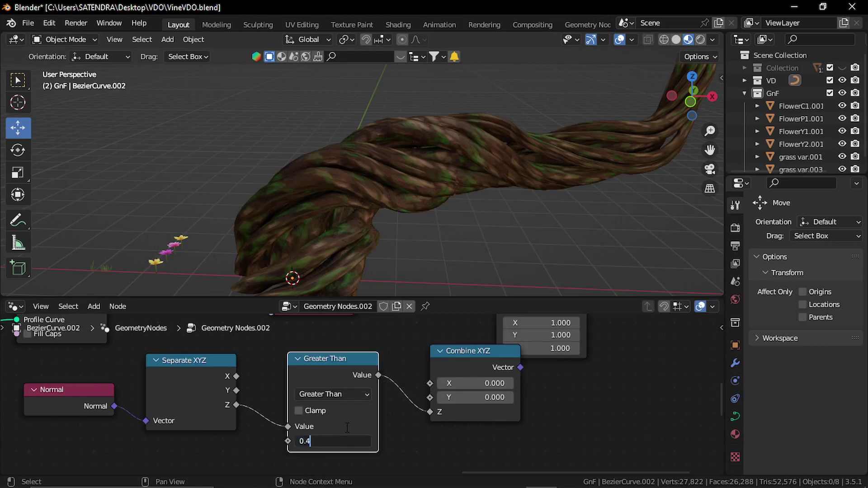
Step: Link the Vector output of the new Combine XYZ to the Selection input of Distribute Points on Faces
scroll(452, 400, "down", 4)
middle_click_drag(460, 398, 455, 464)
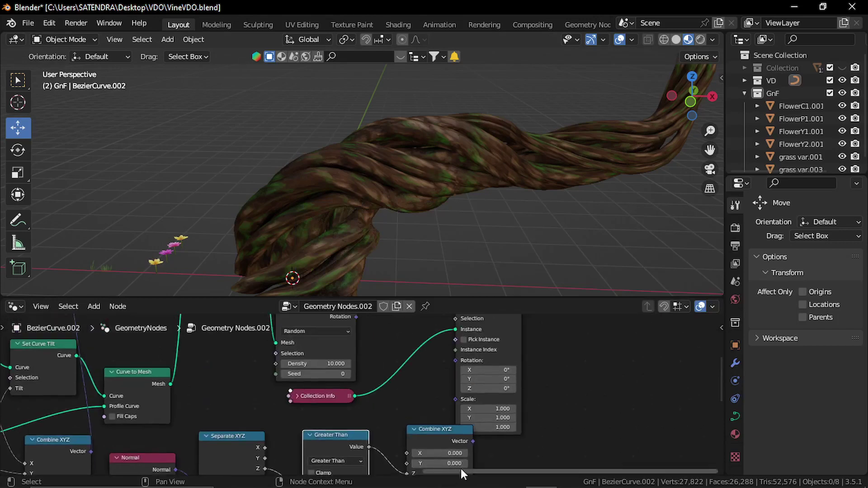
left_click_drag(427, 430, 275, 394)
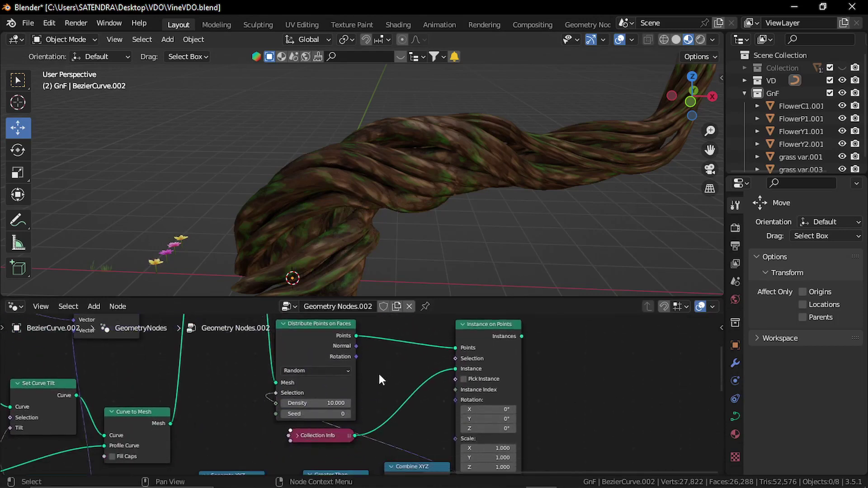
Step: Insert a Join Geometry node on the link between Set Material and Group Output
middle_click_drag(383, 363, 310, 360)
middle_click_drag(310, 361, 306, 343)
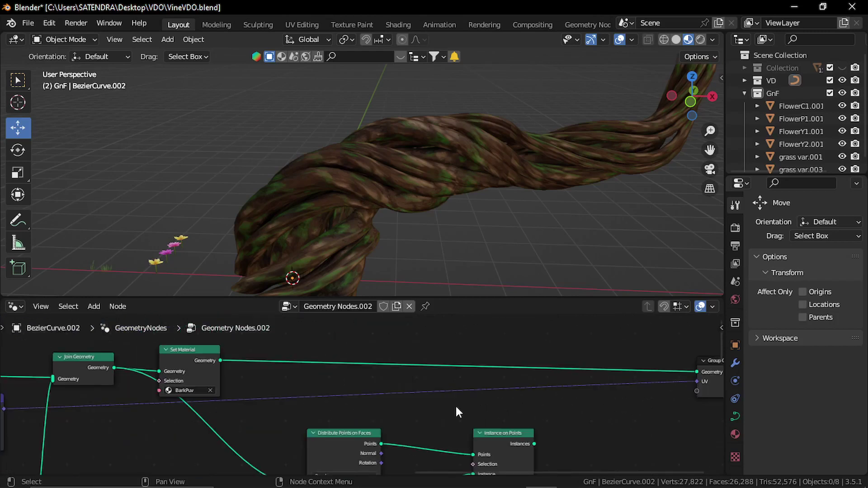
middle_click_drag(455, 406, 448, 406)
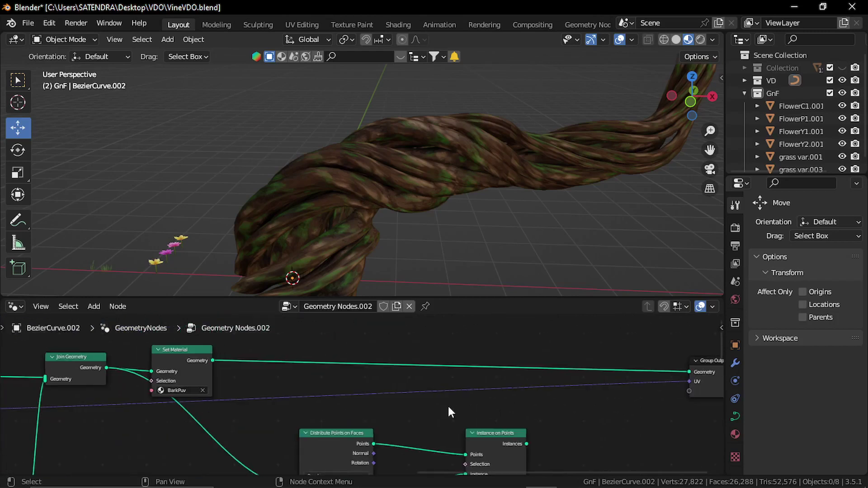
key("shift+a")
left_click(414, 248)
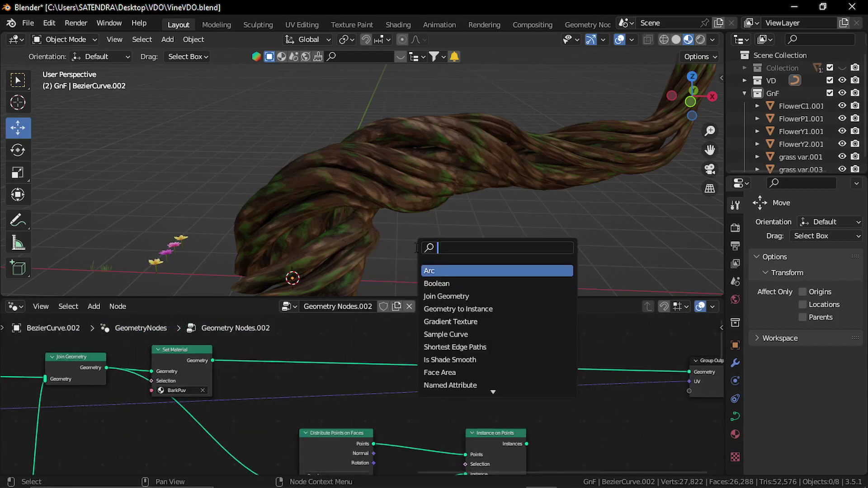
type("joi")
left_click(484, 283)
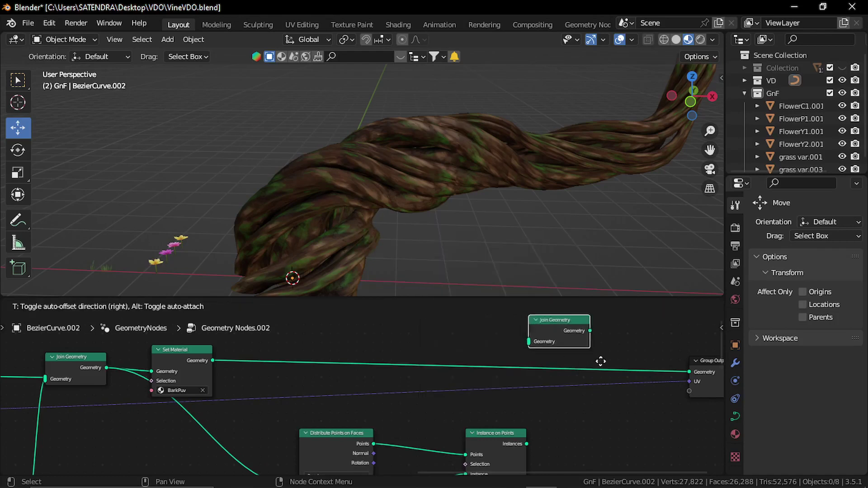
left_click(611, 389)
scroll(486, 391, "down", 2)
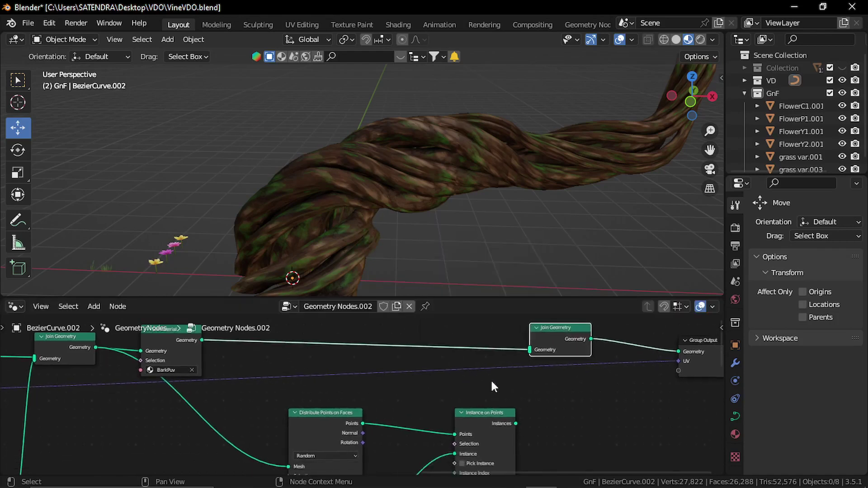
Step: Link the Instances output of Instance on Points to the final Join Geometry and inspect the scatter on the vine
left_click_drag(497, 414, 529, 357)
middle_click_drag(484, 215, 477, 208)
left_click(476, 333)
middle_click_drag(476, 333, 440, 358)
middle_click_drag(335, 193, 447, 202)
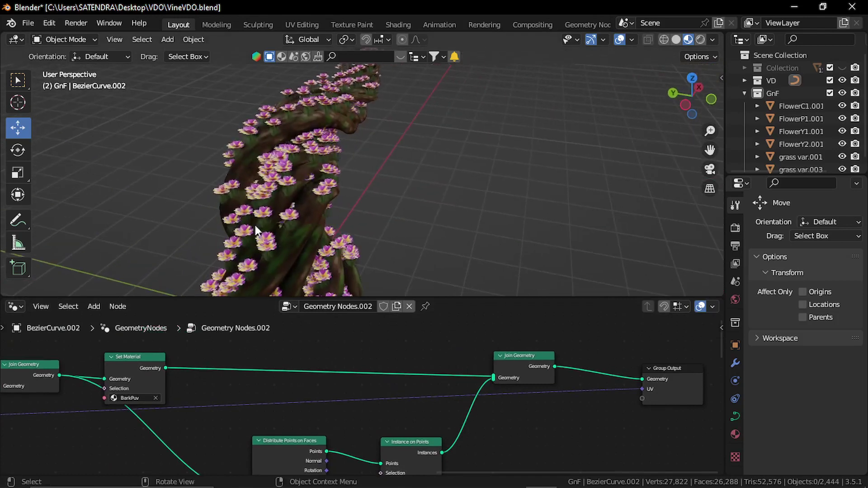
middle_click_drag(289, 199, 244, 181)
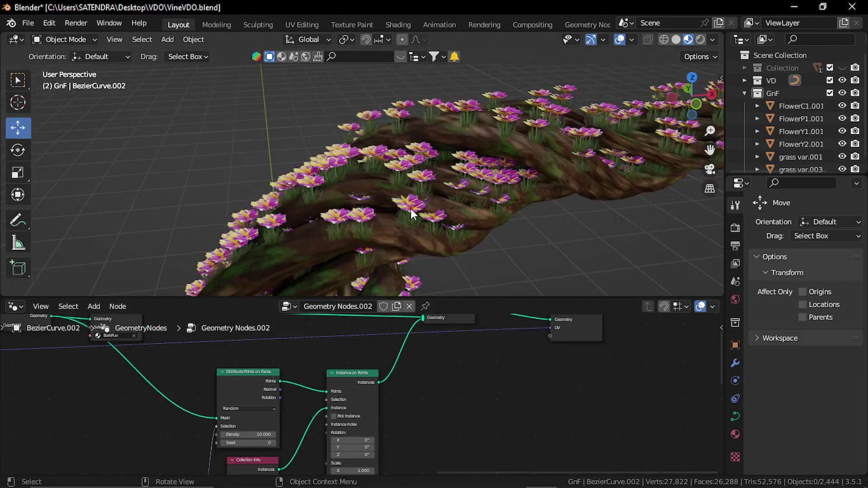
Step: Enable Pick Instance on the Instance on Points node and inspect the individual flowers and grass on the vine
middle_click_drag(411, 208, 407, 253)
scroll(348, 405, "up", 4)
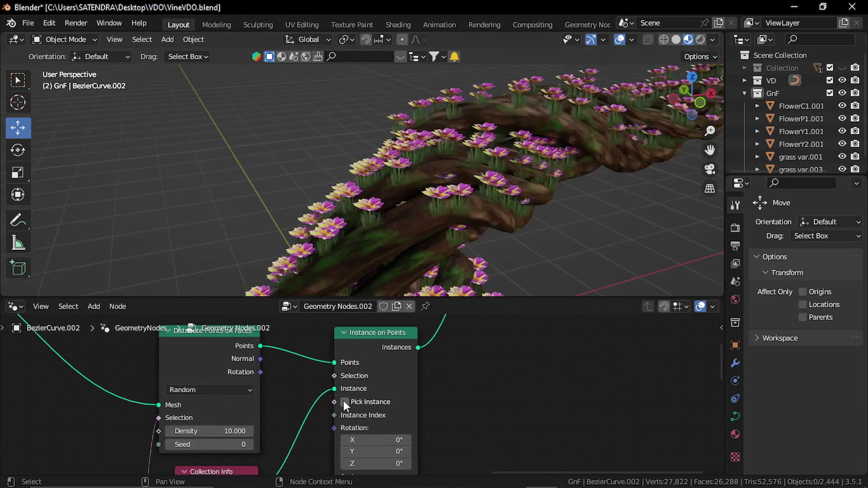
left_click(344, 402)
middle_click_drag(441, 203, 315, 313)
middle_click_drag(312, 262, 168, 253)
middle_click_drag(283, 381, 394, 414)
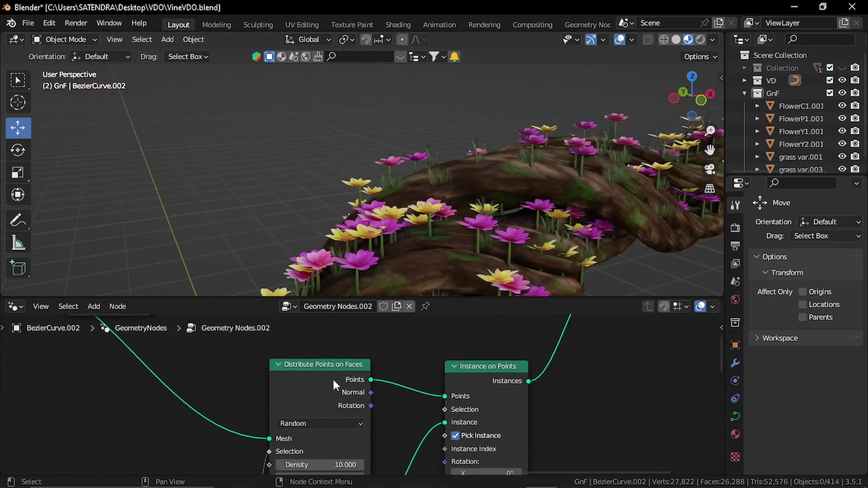
Step: Switch Distribute Points on Faces to Poisson Disk with Distance Min 0.24 m, Density Max 19.5 and Seed 87
left_click_drag(326, 365, 326, 352)
middle_click_drag(398, 401, 439, 374)
scroll(356, 392, "up", 2)
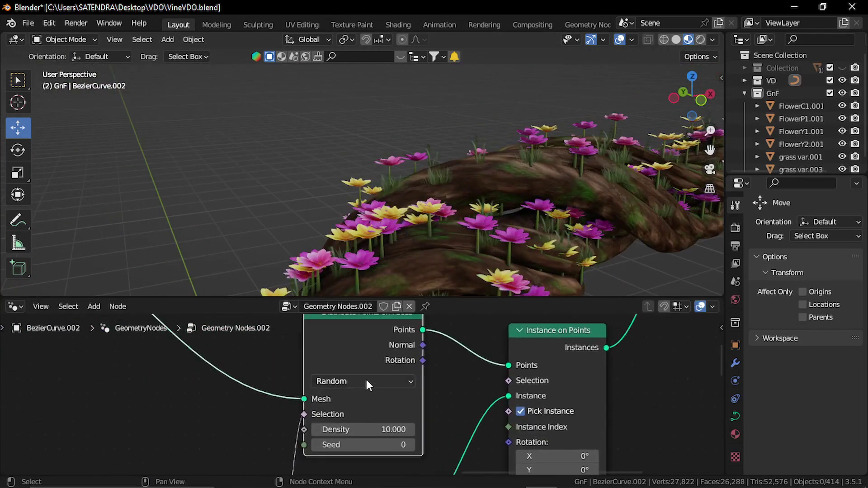
left_click(366, 382)
left_click(360, 413)
middle_click_drag(395, 419, 371, 372)
left_click_drag(343, 397, 393, 438, "shift")
scroll(491, 168, "down", 3)
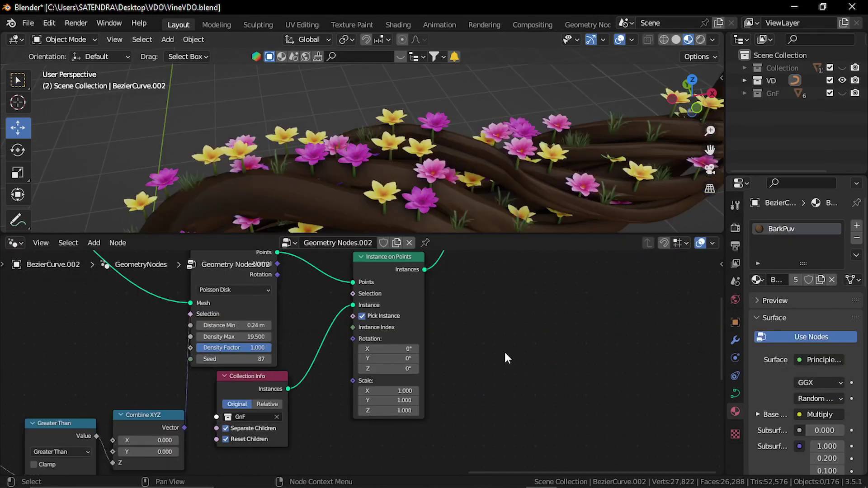
Step: Add a Random Value node and link its Value output to the Scale input of Instance on Points
key("shift+a")
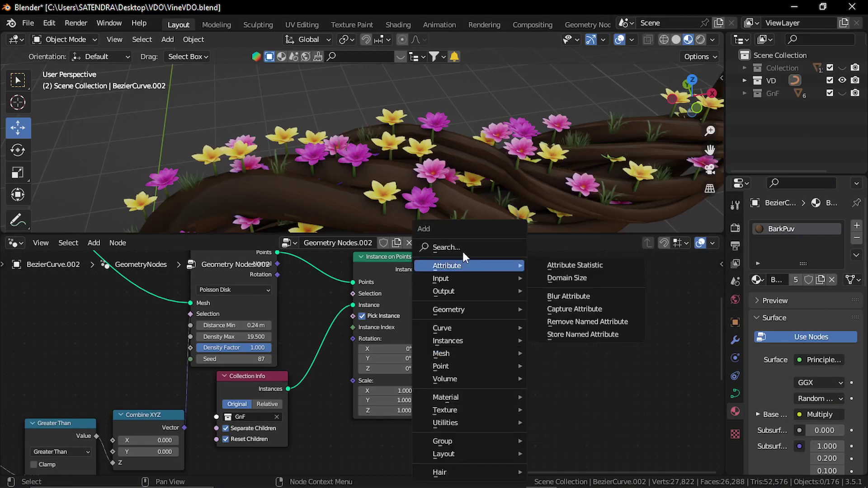
left_click(463, 249)
type("random")
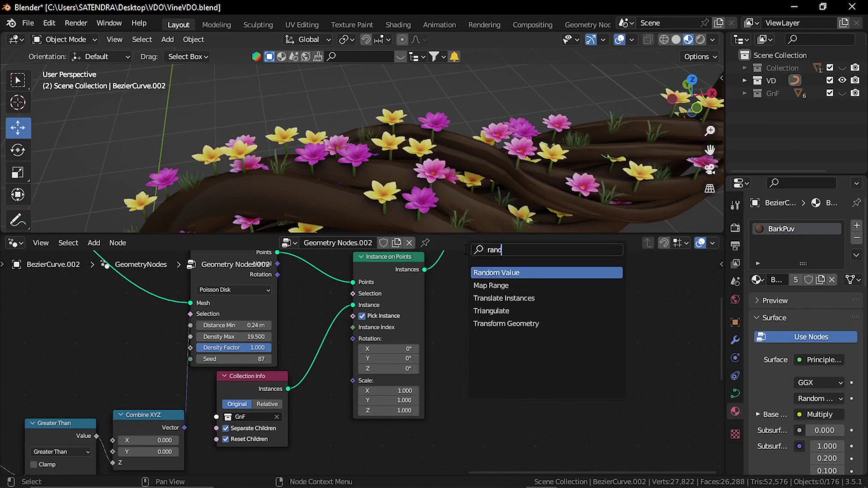
left_click(508, 272)
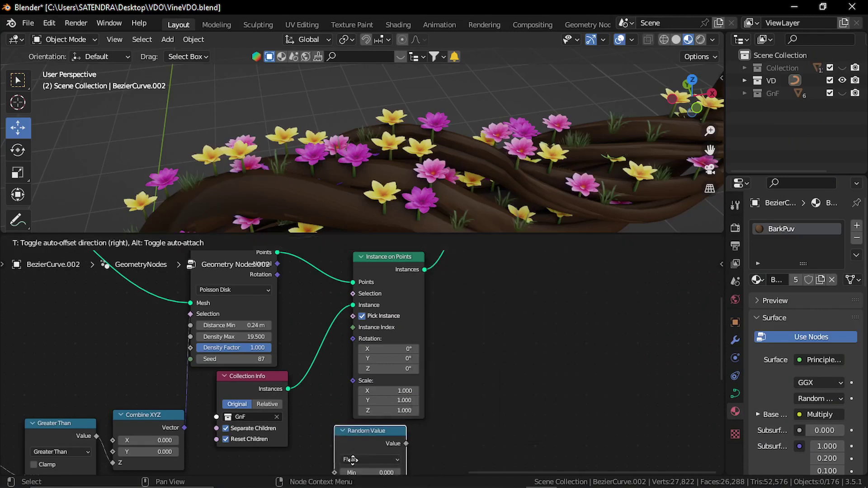
left_click(347, 445)
middle_click_drag(405, 443, 458, 399)
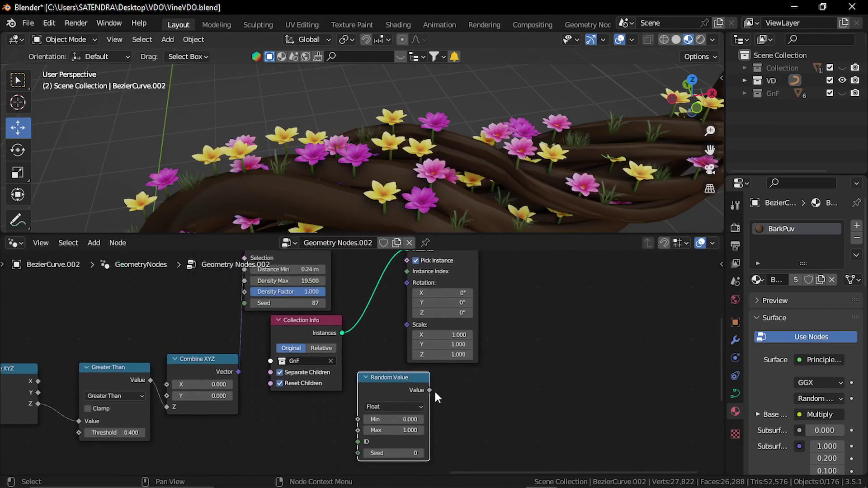
left_click_drag(428, 389, 407, 324)
left_click_drag(400, 373, 344, 405)
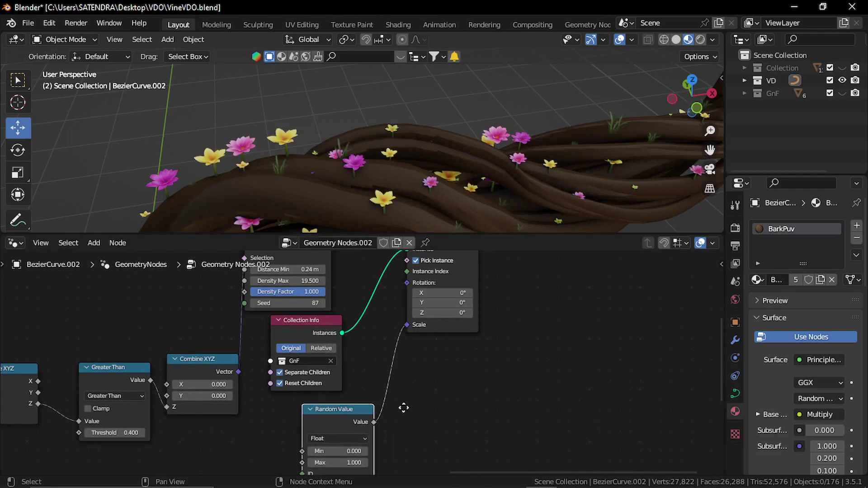
Step: Set the Min of the Random Value node driving the instance scale to 0.5, keeping its Max at 1
middle_click_drag(358, 453, 375, 415)
left_click(352, 414)
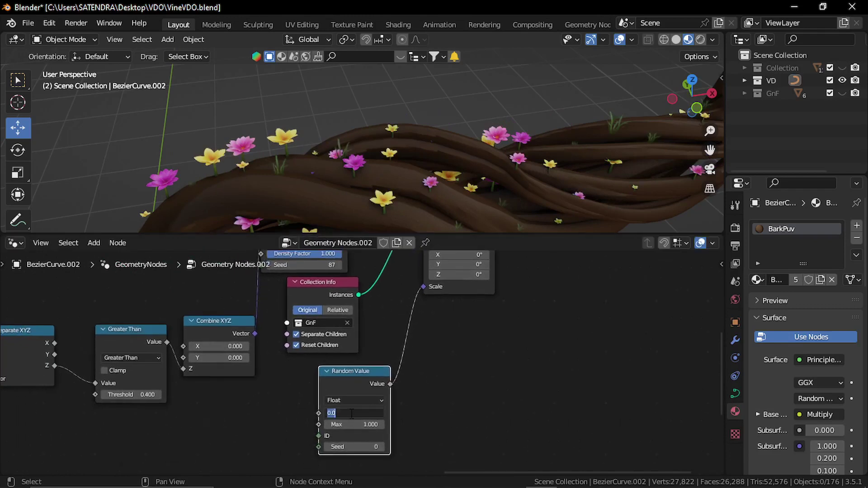
type("0.5")
key("Tab")
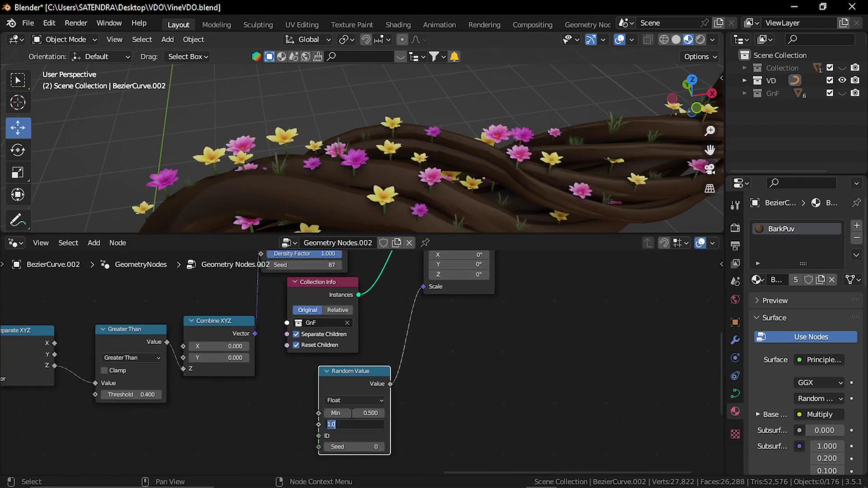
key("Return")
left_click(462, 385)
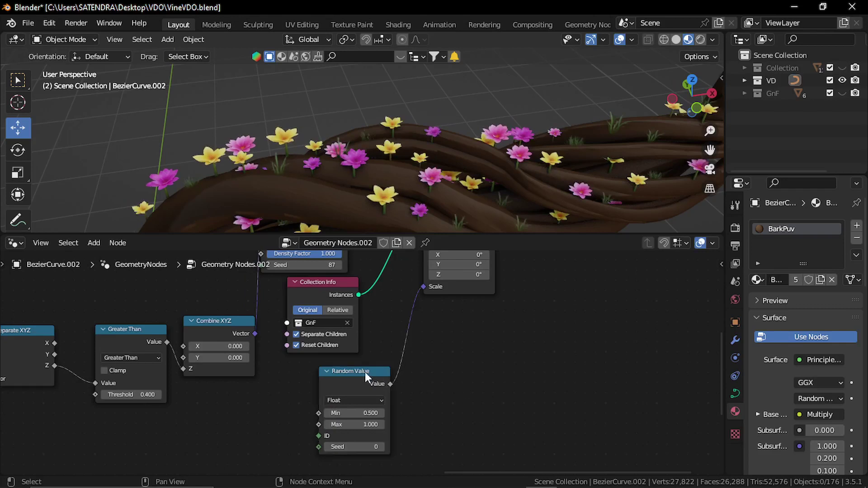
Step: Duplicate the Random Value node beside the original and change the copy's data type to Vector
left_click(365, 372)
key("shift+d")
left_click(464, 379)
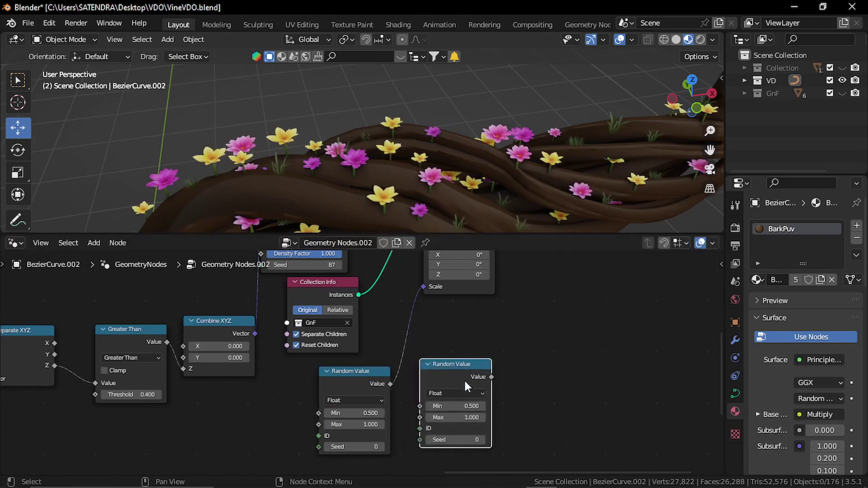
left_click(463, 393)
left_click(455, 422)
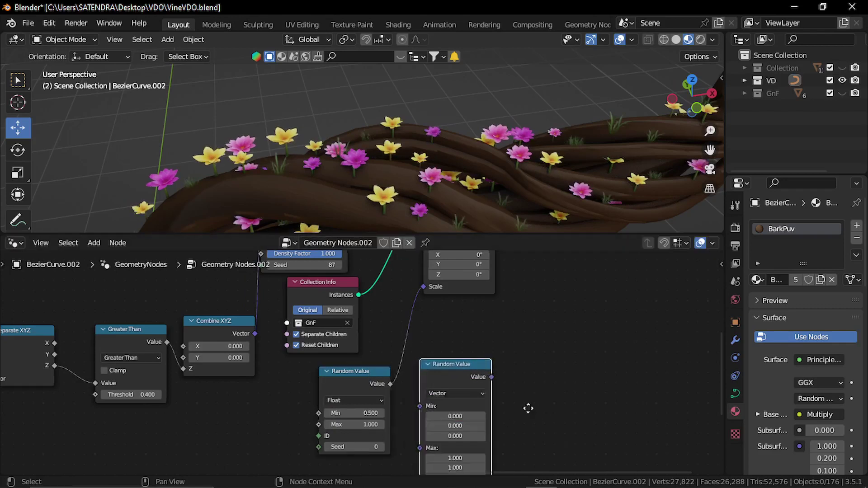
Step: Set the Max X and Y components of the vector Random Value node to 0
middle_click_drag(528, 408, 484, 369)
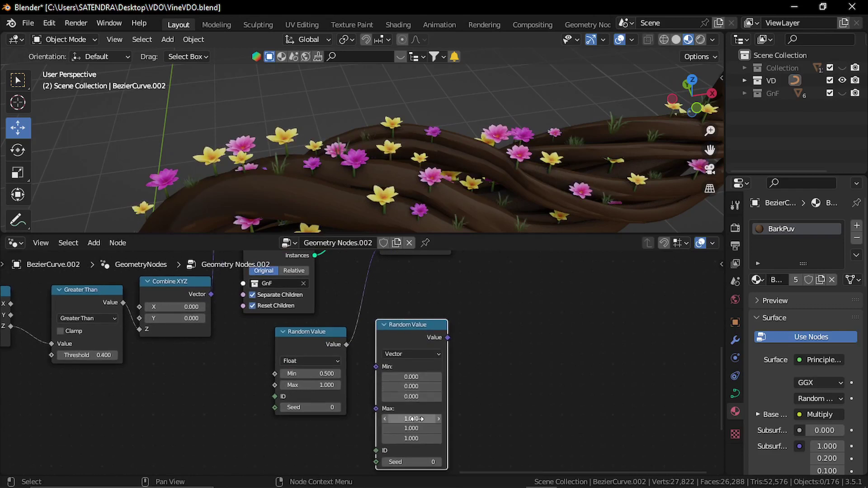
left_click_drag(417, 419, 417, 428)
key("Return")
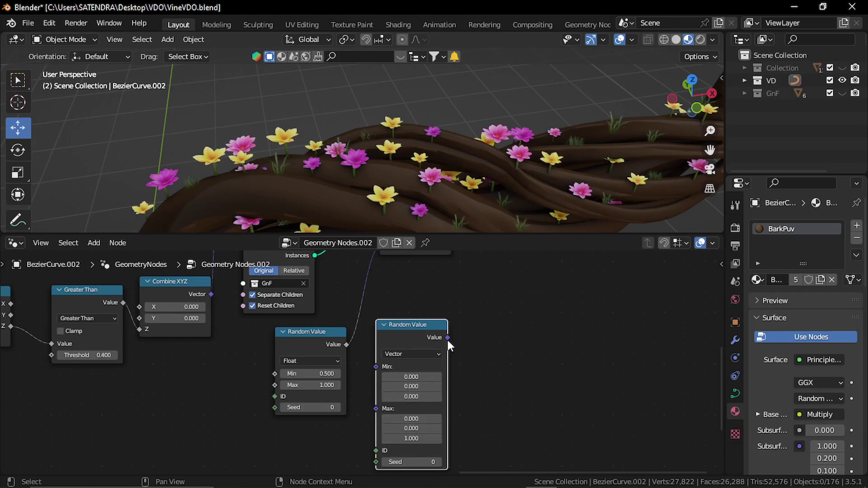
Step: Link the vector Random Value to the Rotation input of Instance on Points and adjust its Max Z component
left_click_drag(447, 337, 390, 311)
middle_click_drag(480, 370, 481, 297)
scroll(455, 375, "up", 3)
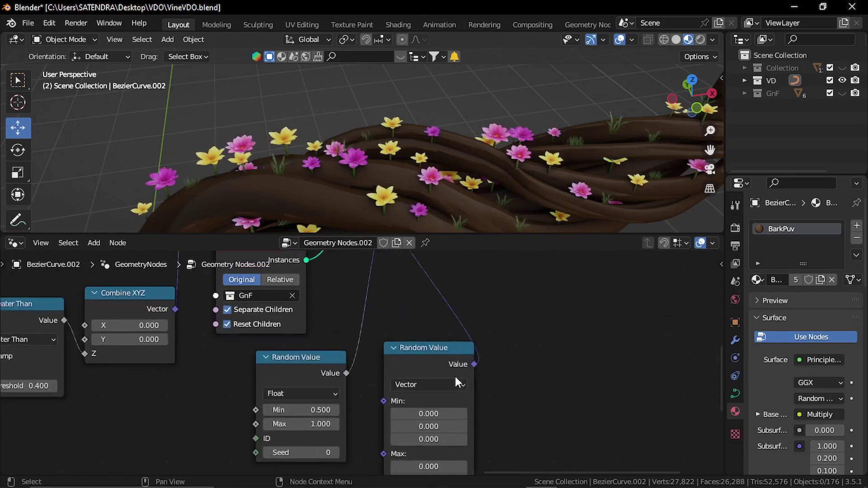
middle_click_drag(455, 376, 438, 328)
left_click_drag(396, 444, 442, 443)
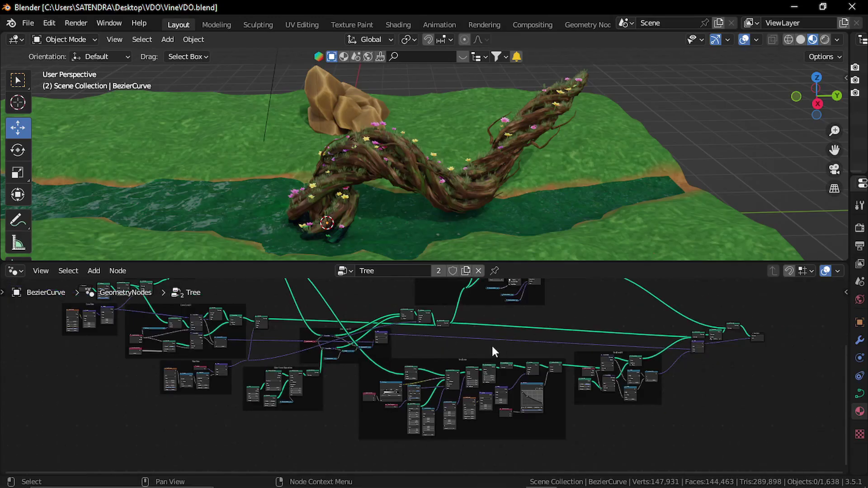
Step: Examine the OuterRadius Control and Tilt Controls frames in the finished Tree node group
middle_click_drag(491, 346, 530, 362)
scroll(327, 368, "up", 4)
scroll(327, 368, "up", 3)
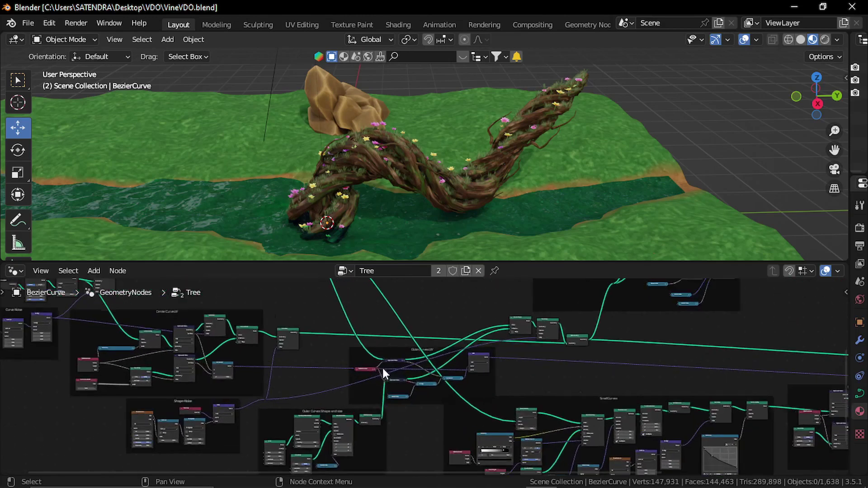
middle_click_drag(389, 383, 396, 422)
middle_click_drag(386, 359, 389, 421)
scroll(394, 366, "up", 2)
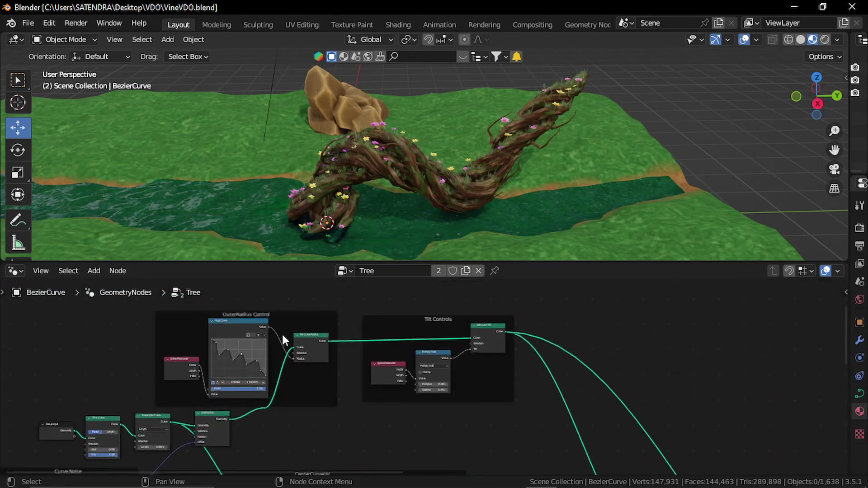
scroll(332, 370, "up", 1)
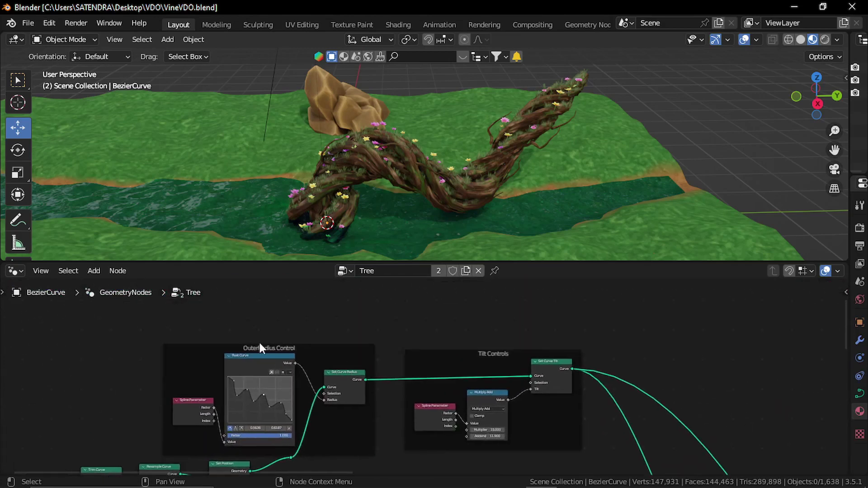
middle_click_drag(513, 388, 341, 356)
scroll(330, 352, "down", 3)
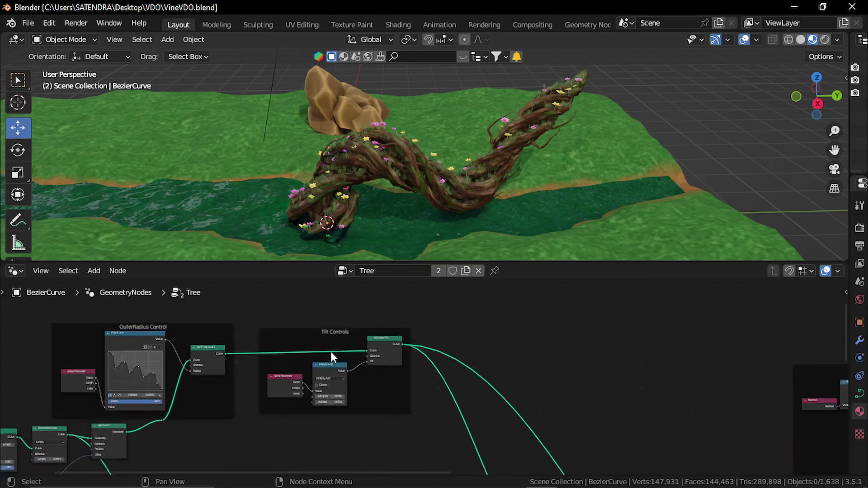
scroll(375, 360, "up", 2)
middle_click_drag(551, 389, 638, 382)
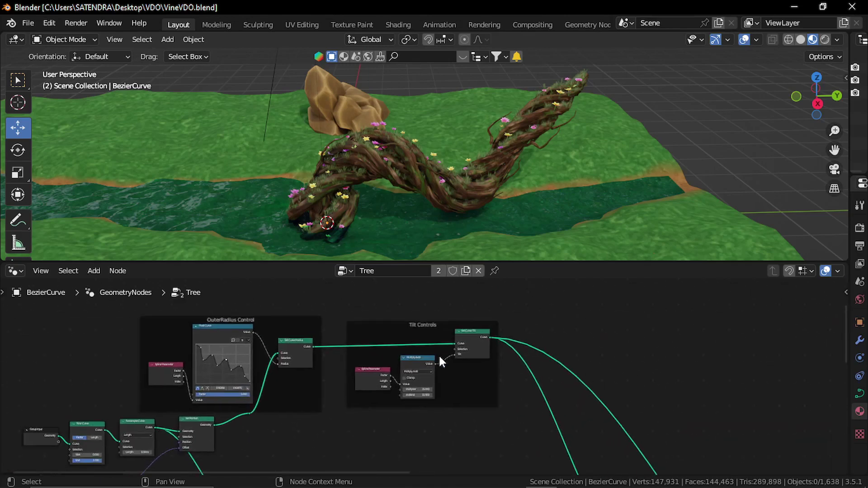
Step: Examine the Curve Noise and CenterCurveUV frames of the Tree node group and view the finished vine up close
scroll(438, 363, "down", 2)
middle_click_drag(438, 380, 434, 317)
middle_click_drag(361, 377, 457, 333)
scroll(454, 334, "up", 1)
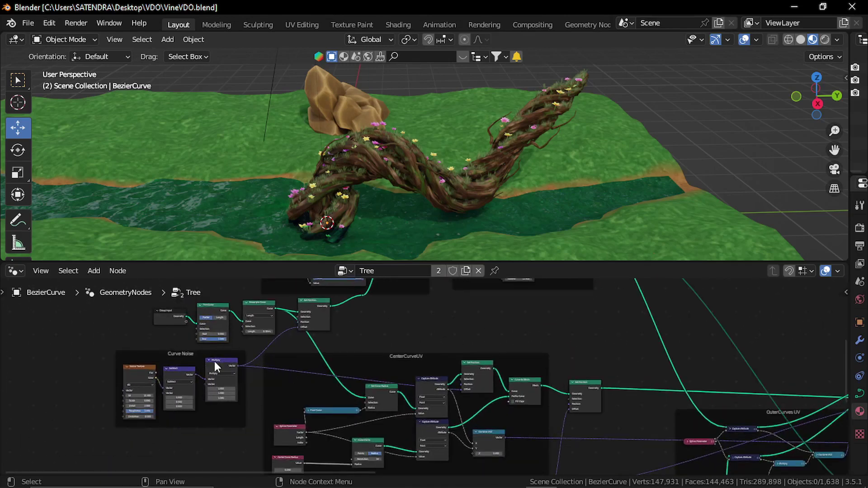
scroll(516, 370, "down", 5)
scroll(427, 164, "up", 3)
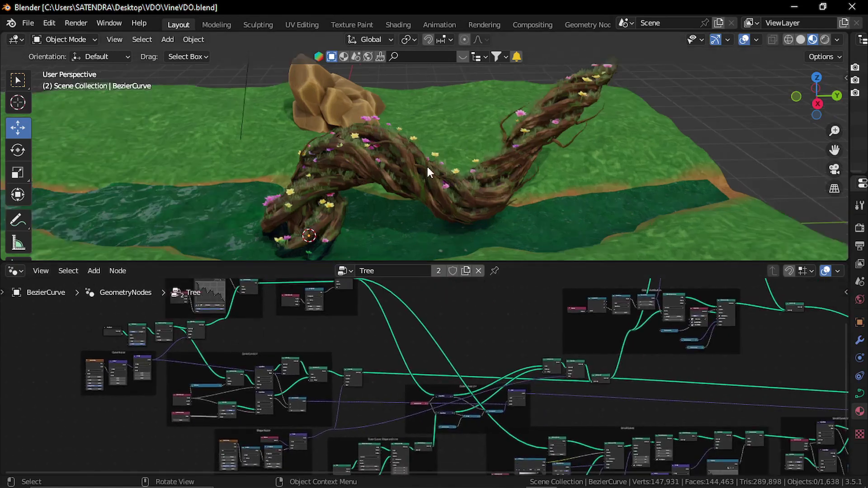
scroll(441, 181, "up", 1)
scroll(590, 368, "up", 4)
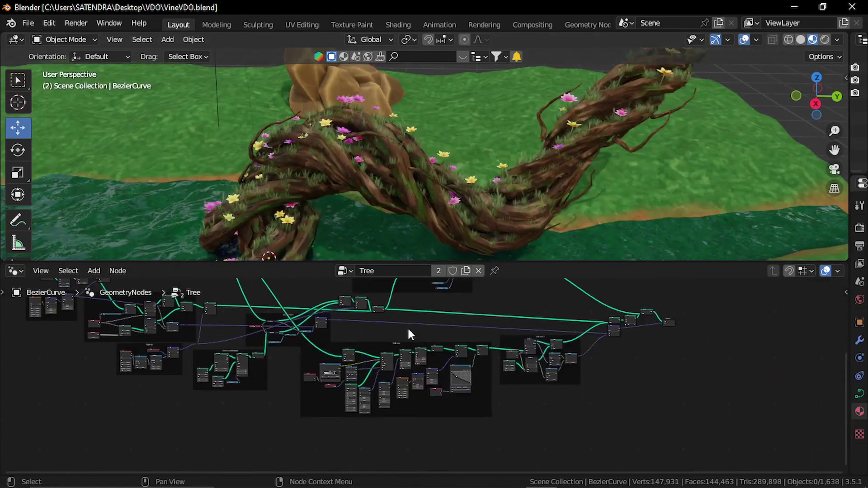
Step: Examine the SmallCurves frame, following its nodes from Resample Curve and Instance on Points through to Set Curve Radius
scroll(381, 333, "up", 2)
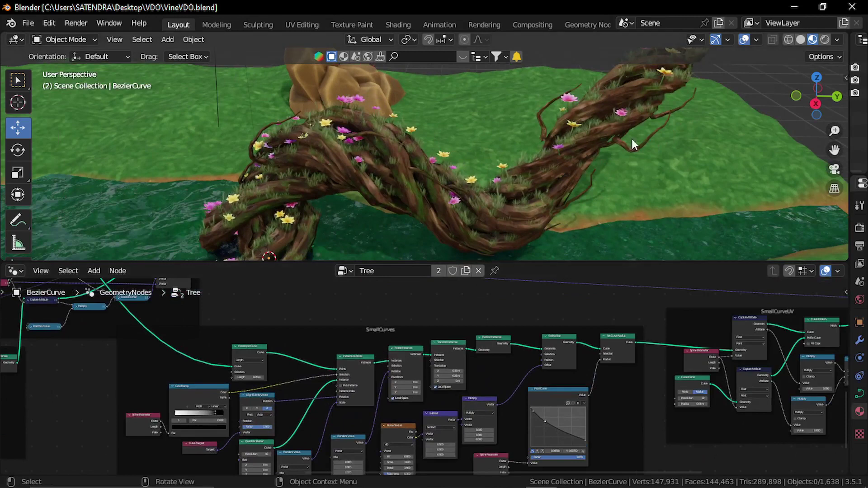
scroll(424, 355, "up", 2)
mouse_move(340, 357)
middle_mouse_down()
mouse_move(415, 344)
mouse_move(351, 347)
middle_mouse_up()
scroll(393, 357, "up", 2)
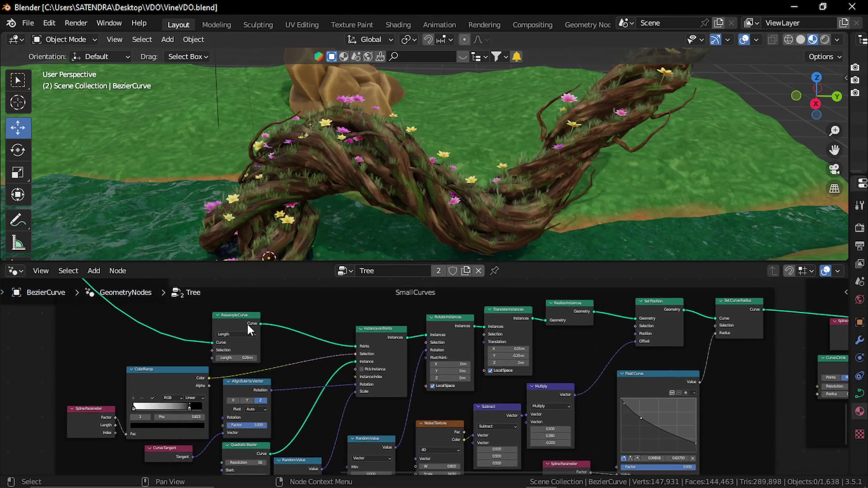
scroll(379, 337, "up", 1)
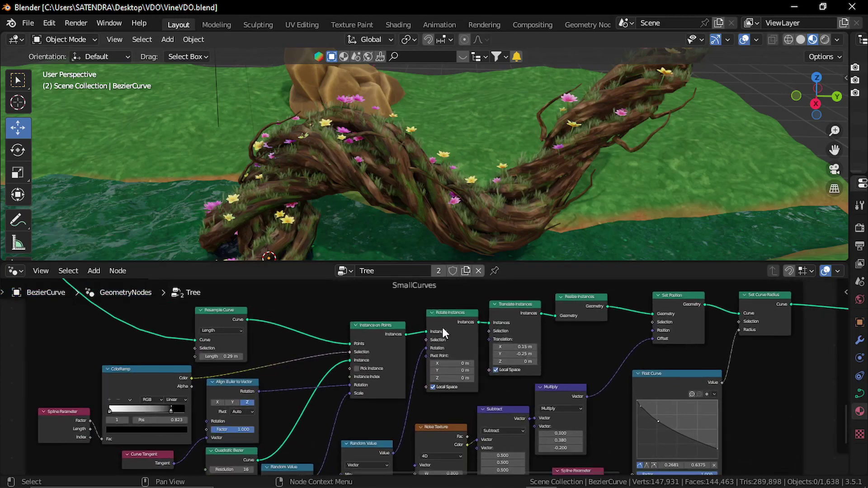
middle_click_drag(421, 383, 476, 328)
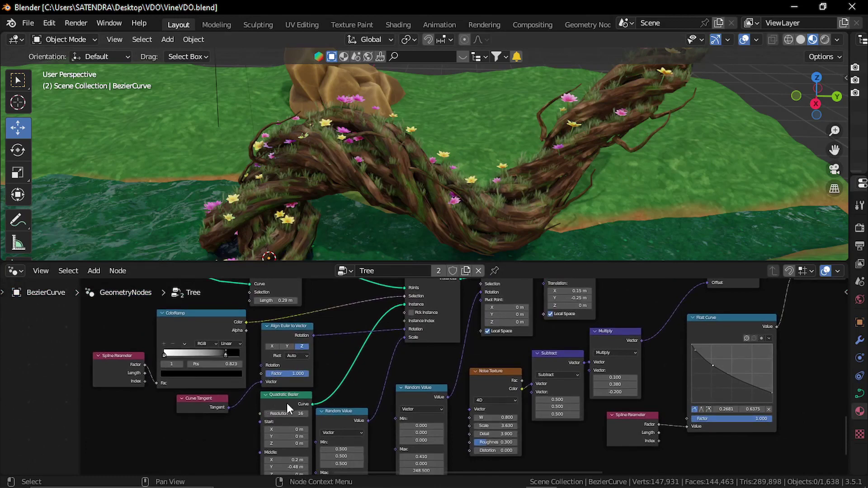
scroll(287, 399, "up", 1)
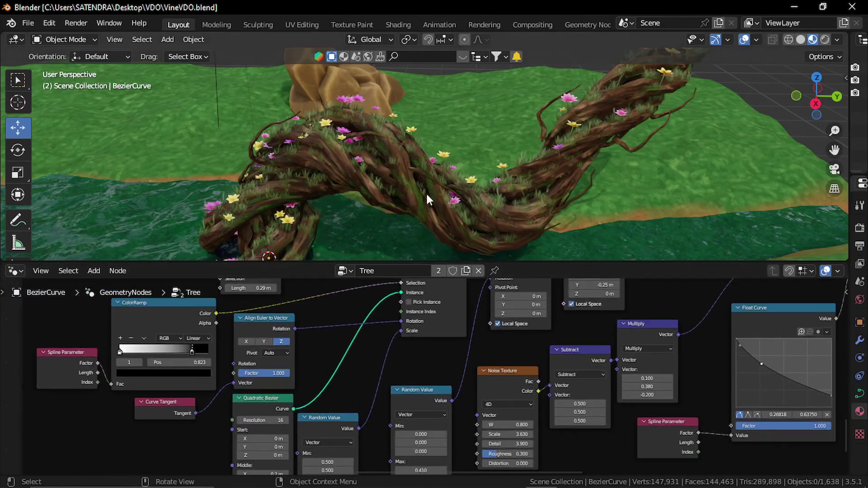
middle_click_drag(369, 402, 305, 417)
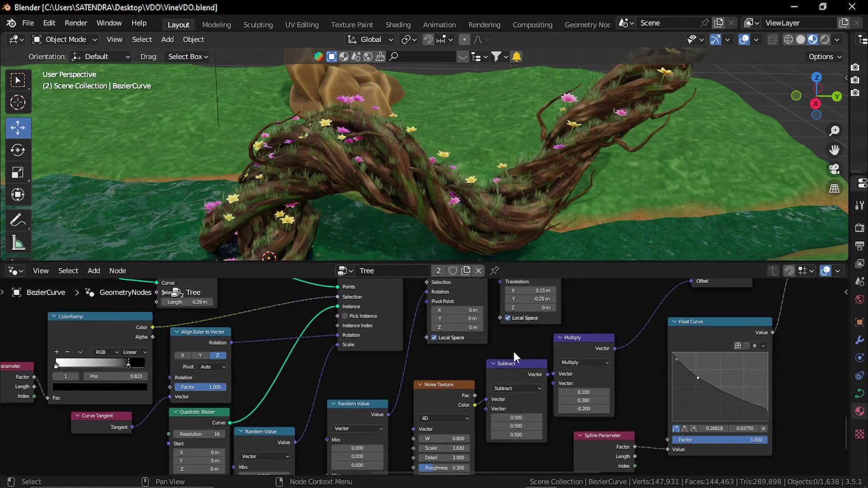
middle_click_drag(512, 349, 427, 408)
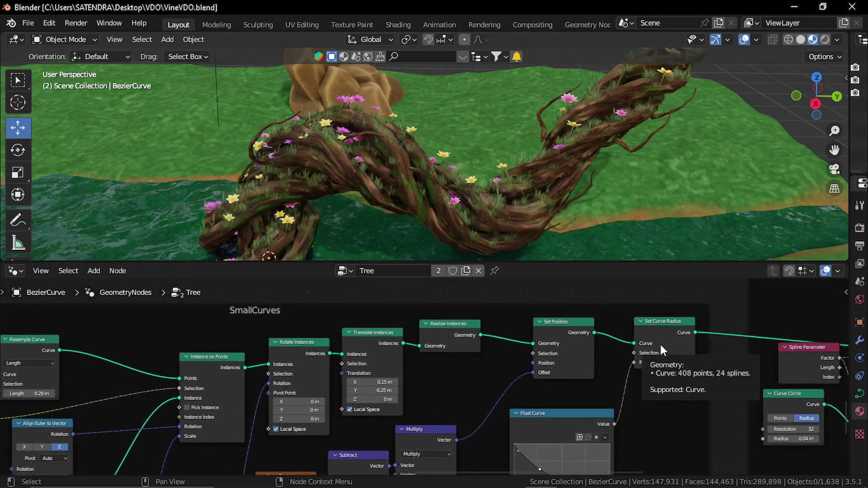
Step: Shorten the Length of the Resample Curve node in the SmallCurves frame to make the small branches denser
middle_click_drag(235, 371, 523, 367)
scroll(325, 363, "up", 1)
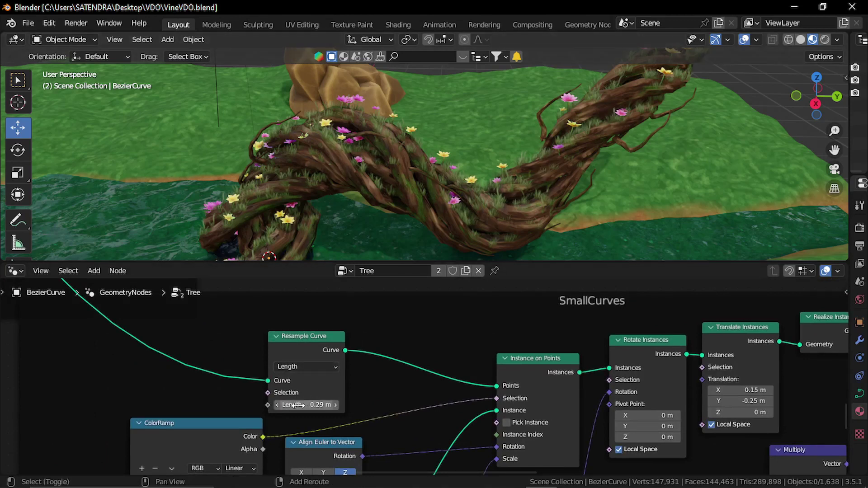
left_click_drag(306, 405, 226, 405)
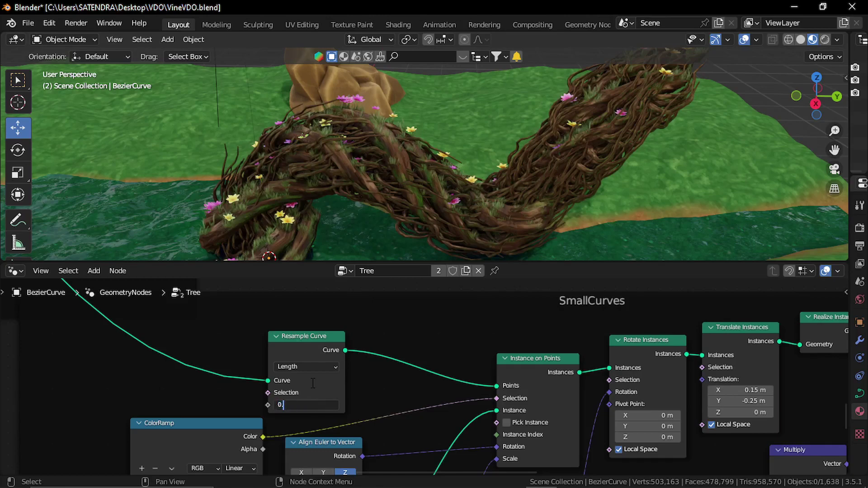
key("Return")
middle_click_drag(482, 199, 469, 188)
middle_click_drag(419, 372, 463, 385)
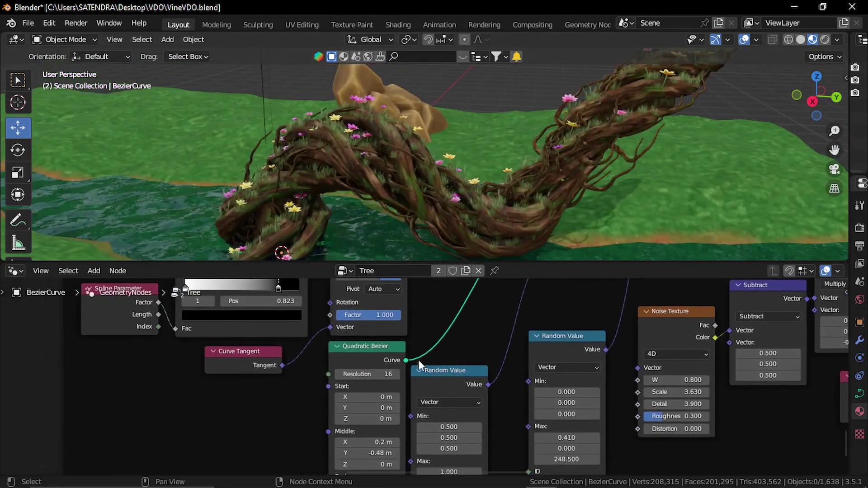
middle_click_drag(419, 360, 387, 367)
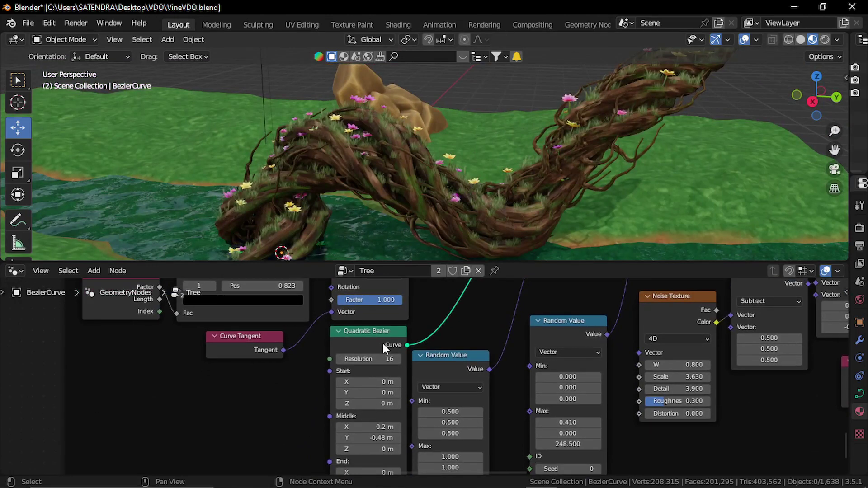
Step: Set the Quadratic Bezier's Middle X to 0.36 m and Y to -0.31 m, and increase its End Z to lengthen the small branches
middle_click_drag(411, 403, 412, 378)
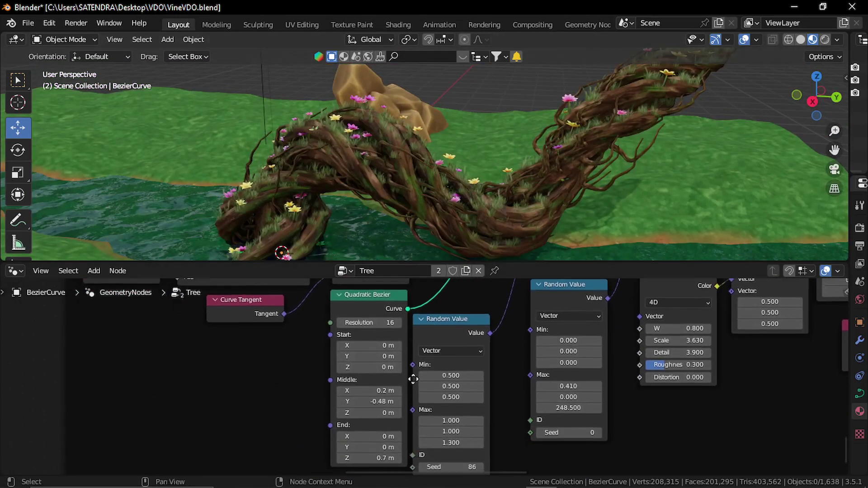
scroll(400, 385, "up", 1)
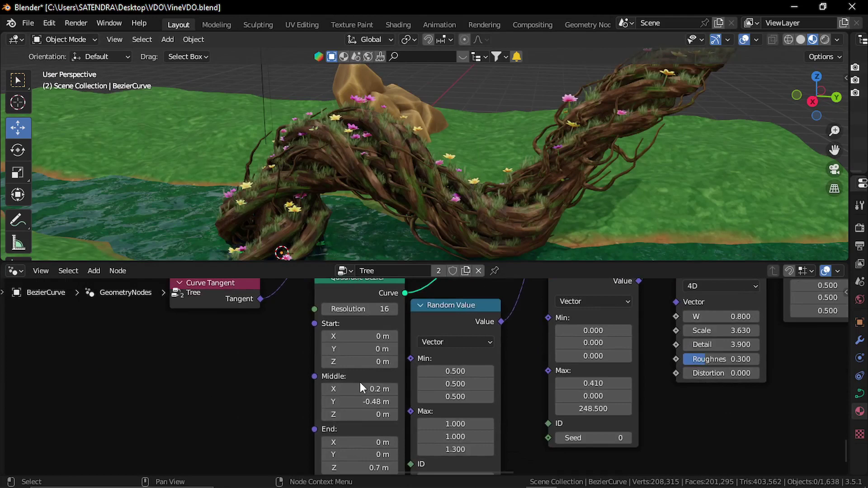
mouse_move(370, 389)
left_mouse_down()
mouse_move(398, 388)
mouse_move(357, 389)
mouse_move(389, 401)
mouse_move(358, 402)
left_mouse_up()
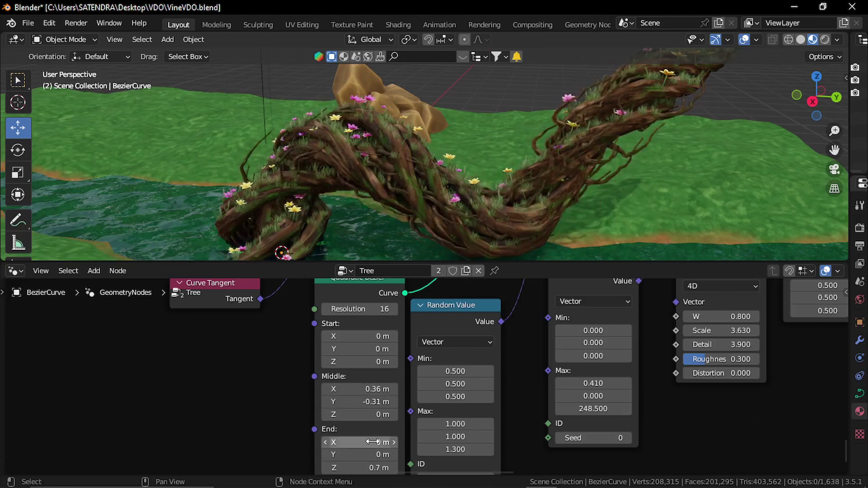
middle_click_drag(360, 463, 345, 421)
left_click_drag(345, 425, 379, 424)
middle_click_drag(493, 201, 368, 178)
middle_click_drag(467, 188, 459, 205, "shift")
Step: Examine the end of the SmallCurves frame and the SmallCurveUV frame, following the nodes through Curve to Mesh and Combine XYZ
middle_click_drag(566, 315, 399, 474)
scroll(505, 358, "down", 5)
scroll(505, 358, "down", 2)
middle_click_drag(590, 358, 178, 411)
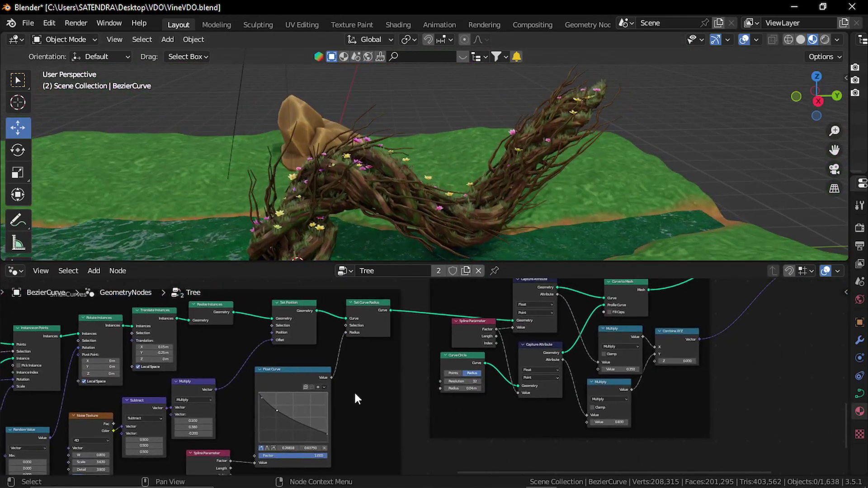
middle_click_drag(531, 376, 376, 425)
scroll(423, 362, "up", 1)
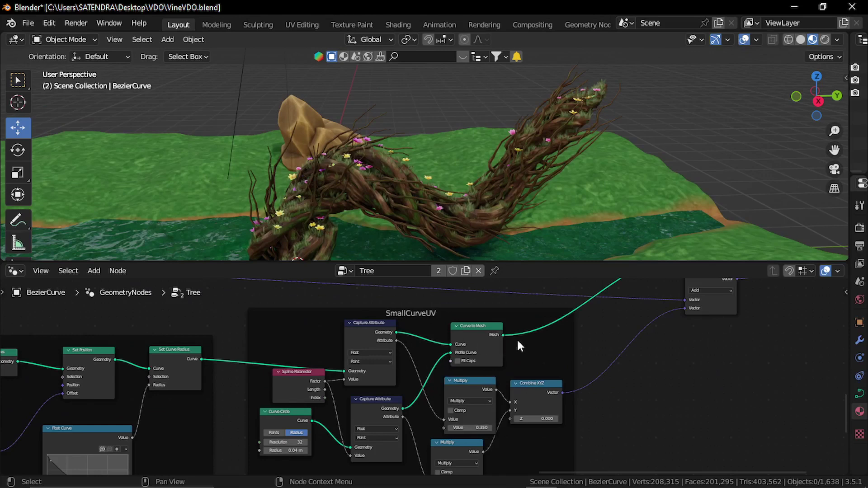
middle_click_drag(518, 345, 505, 368)
scroll(500, 372, "down", 5)
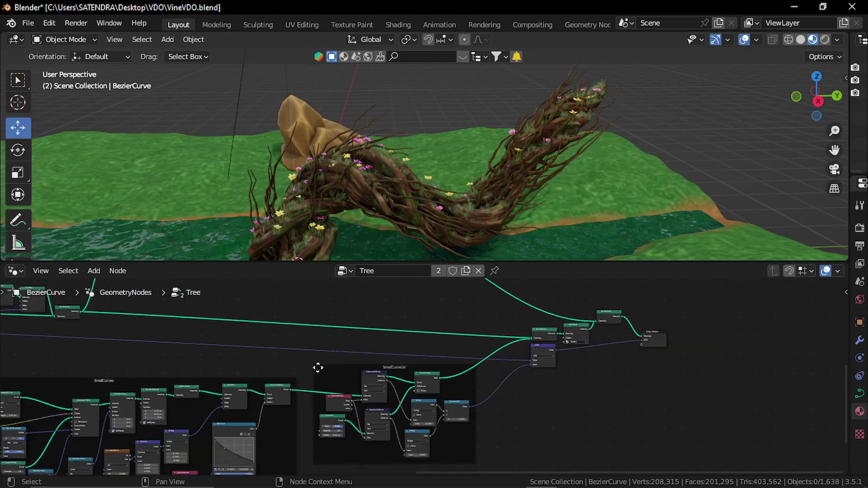
Step: Examine the Grass Distribution and Flower Distribution frames, and view the grass and flowers on the vine up close
middle_click_drag(316, 364, 593, 304)
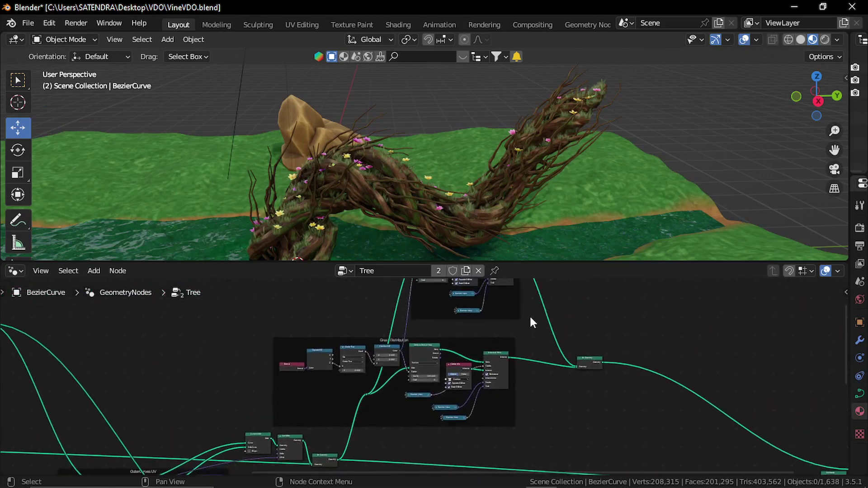
middle_click_drag(513, 332, 495, 372)
scroll(427, 391, "up", 3)
scroll(424, 407, "up", 2)
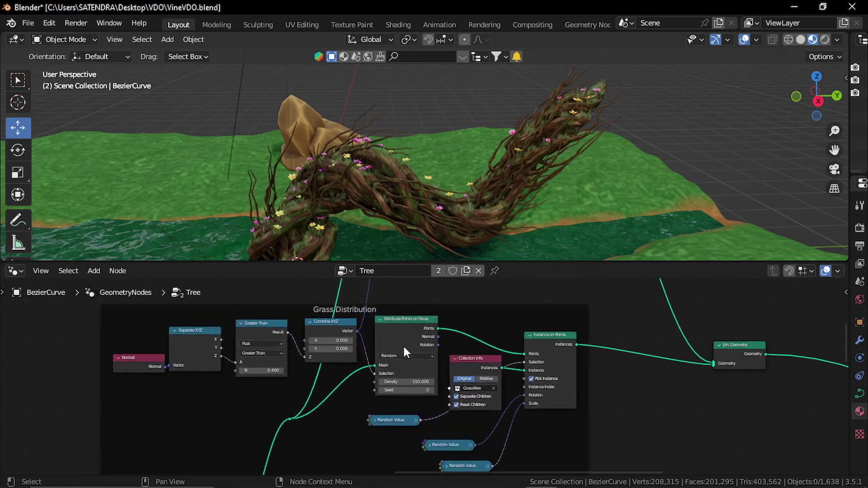
scroll(452, 190, "up", 2)
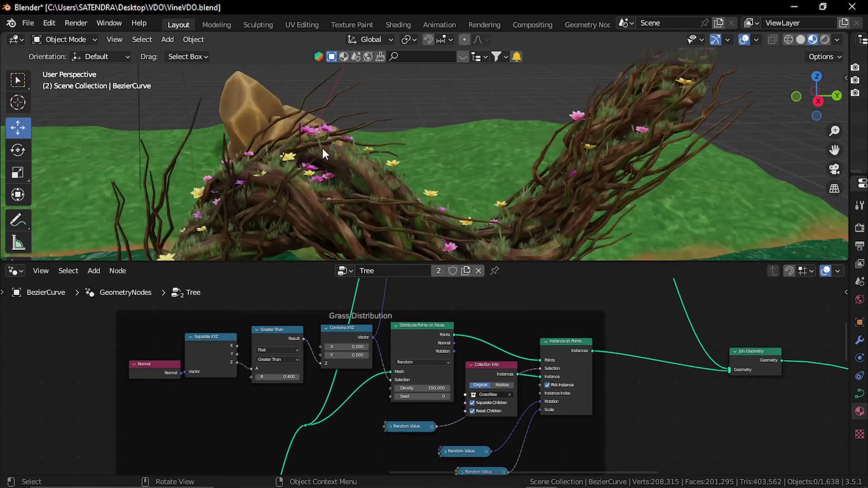
middle_click_drag(473, 224, 451, 193, "shift")
scroll(435, 168, "up", 3)
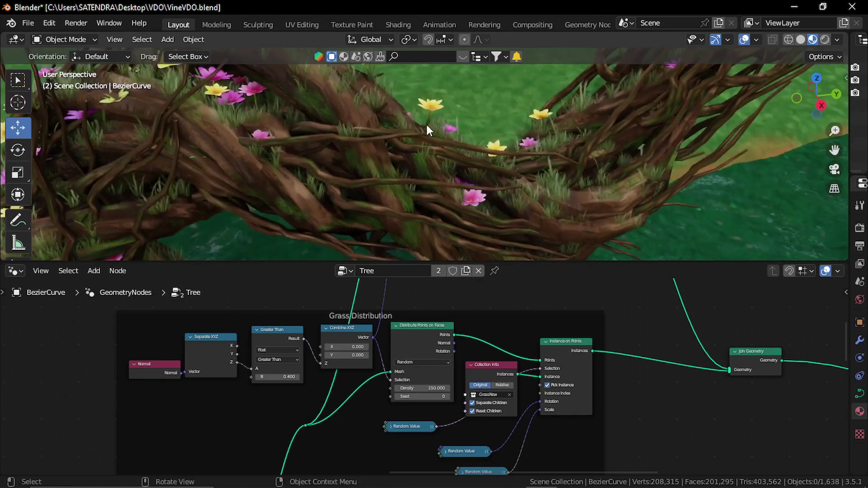
middle_click_drag(426, 123, 487, 200, "shift")
middle_click_drag(420, 351, 415, 429)
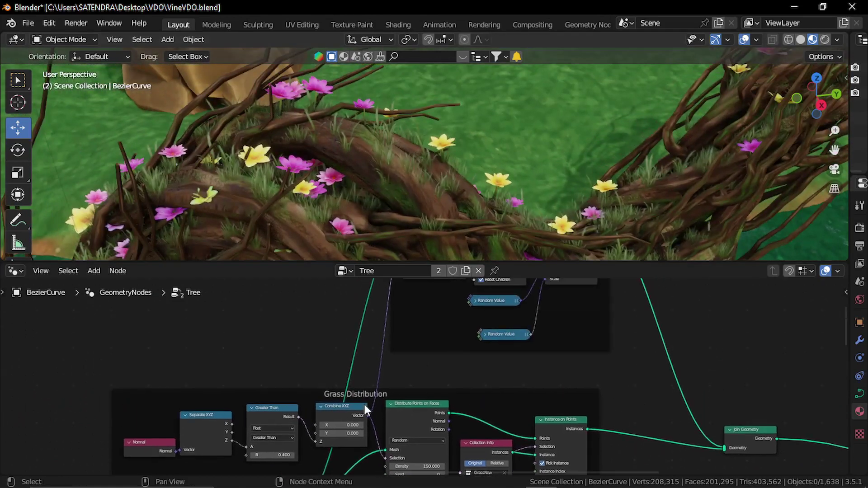
scroll(367, 401, "down", 1)
middle_click_drag(469, 314, 429, 415)
scroll(449, 339, "up", 1)
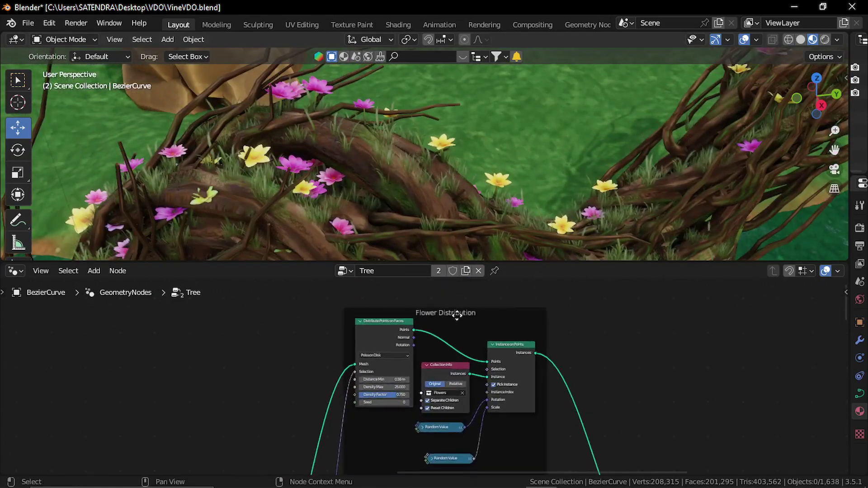
Step: Raise the Density of Distribute Points on Faces in the Grass Distribution frame to 327.1
middle_click_drag(439, 381, 516, 455)
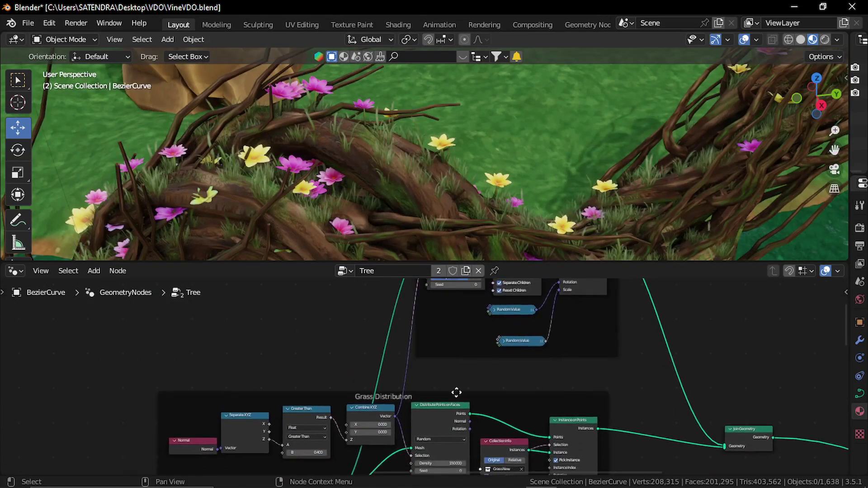
middle_click_drag(457, 393, 439, 338)
scroll(416, 365, "up", 1)
middle_click_drag(444, 375, 366, 317)
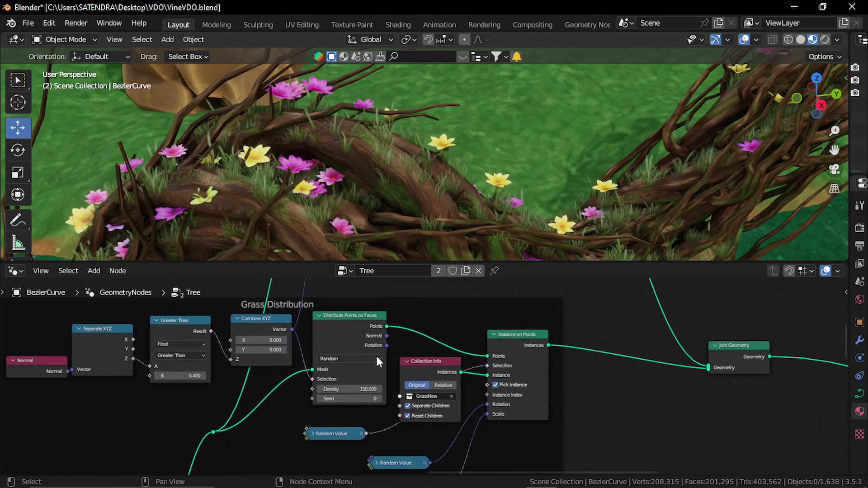
scroll(375, 356, "up", 1)
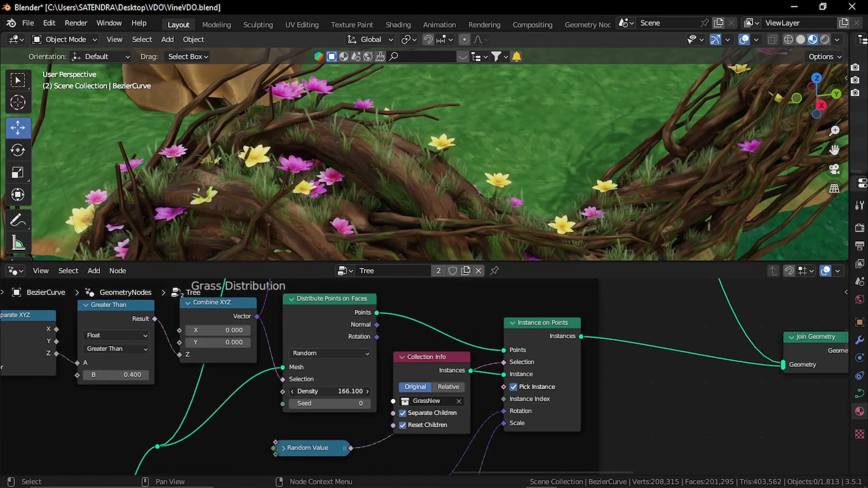
left_click_drag(329, 391, 357, 391)
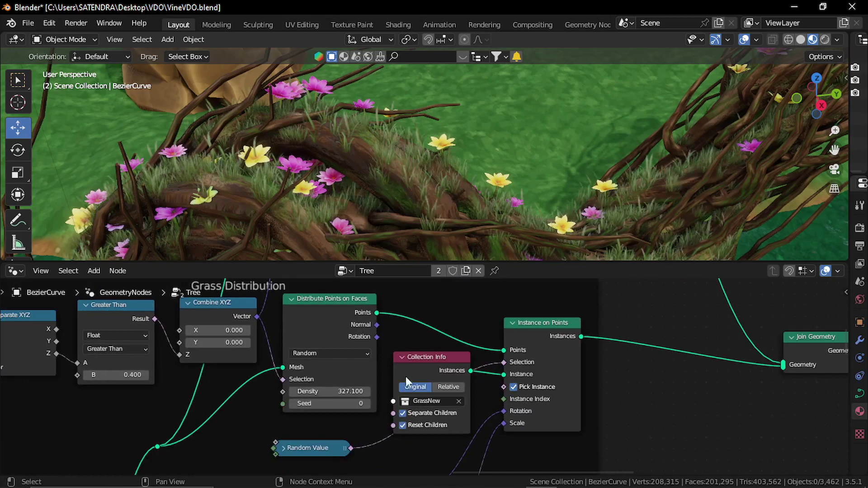
Step: Increase the Density Max of the Poisson Disk point distribution in the Flower Distribution frame for more flowers, and view the whole vine
scroll(405, 376, "down", 3)
middle_click_drag(429, 365, 368, 384)
scroll(367, 384, "up", 3)
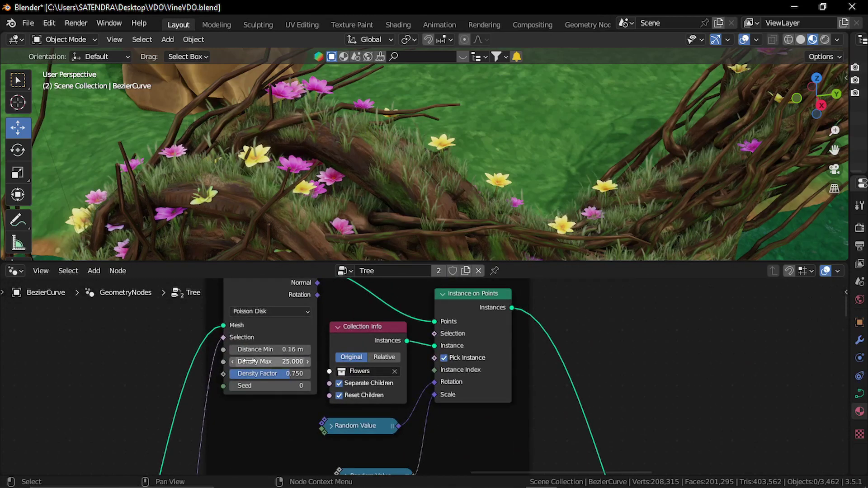
left_click_drag(271, 361, 313, 362)
scroll(441, 183, "down", 5)
middle_click_drag(442, 183, 439, 185)
scroll(473, 318, "down", 12)
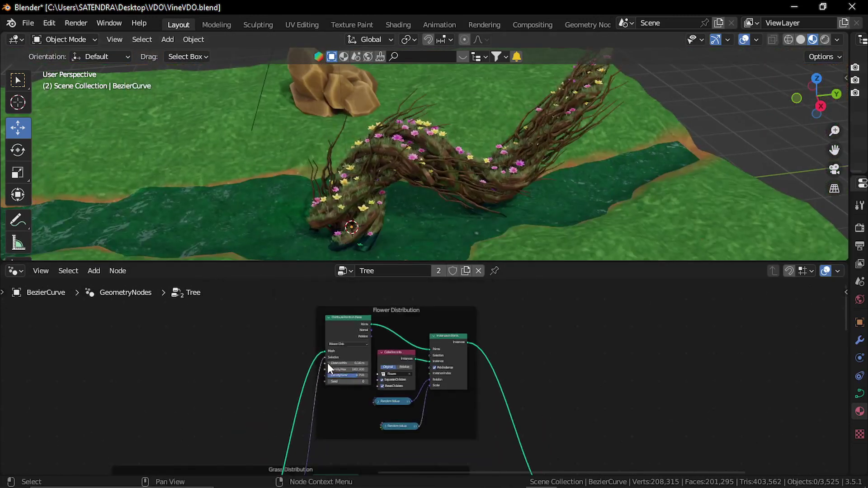
Step: Space the Group Input and Trim Curve nodes away from Resample Curve, and lower the Trim Curve's End factor to shorten the vine
middle_click_drag(231, 373, 807, 315)
scroll(317, 404, "up", 7)
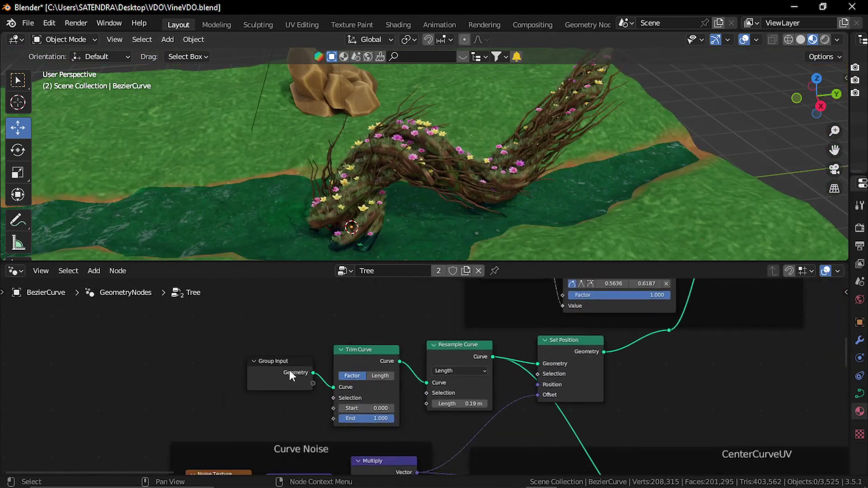
left_click_drag(290, 370, 254, 370)
left_click_drag(363, 359, 344, 359)
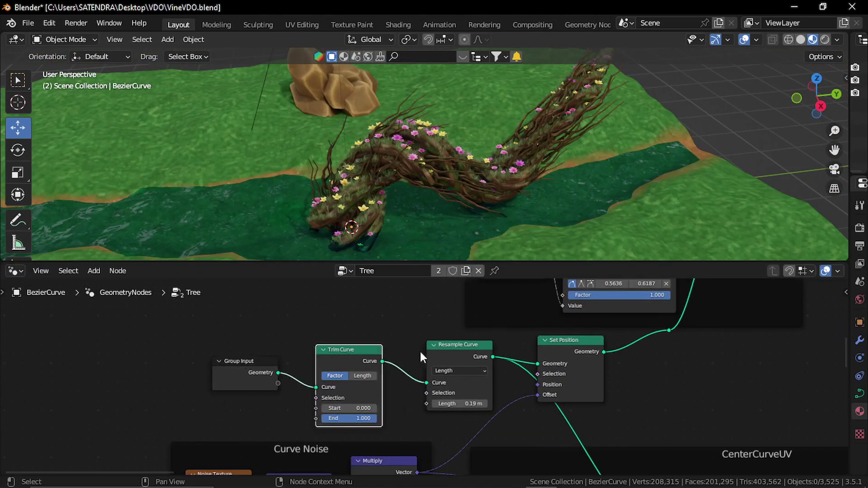
scroll(366, 374, "up", 2)
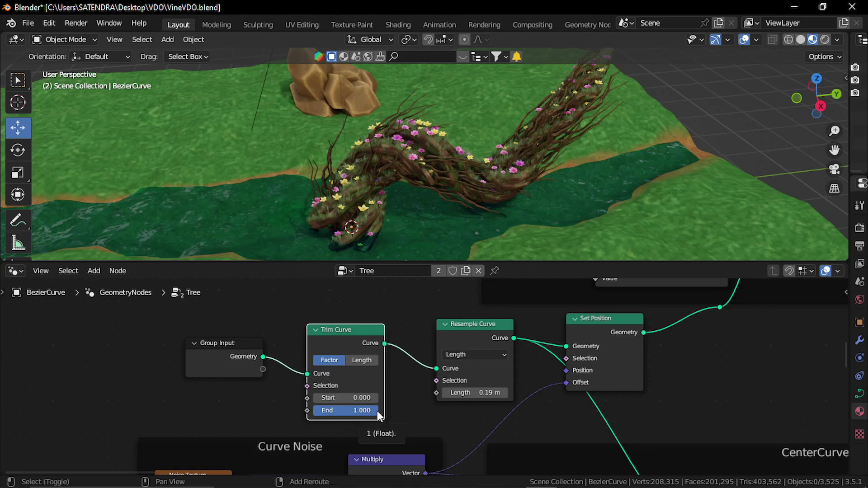
left_click_drag(377, 411, 154, 410, "shift")
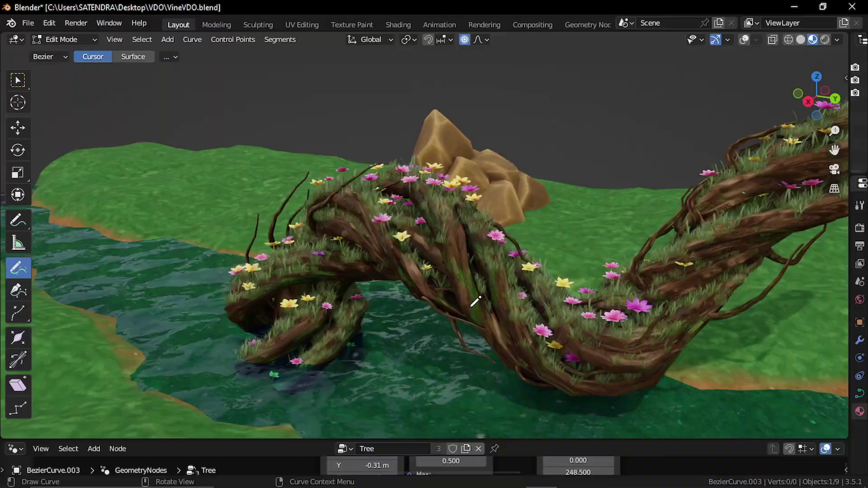
Step: Draw a tall arching vine curve from the near bank into the river, and a second arching vine curve beside it
scroll(523, 292, "down", 3)
middle_click_drag(475, 292, 420, 287)
left_click_drag(431, 204, 431, 203)
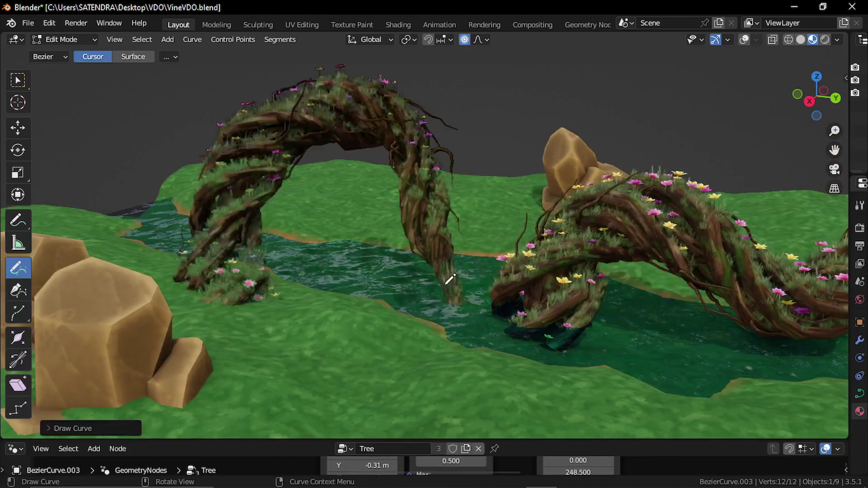
mouse_move(353, 252)
middle_mouse_down()
mouse_move(409, 262)
mouse_move(482, 213)
mouse_move(95, 324)
middle_mouse_up()
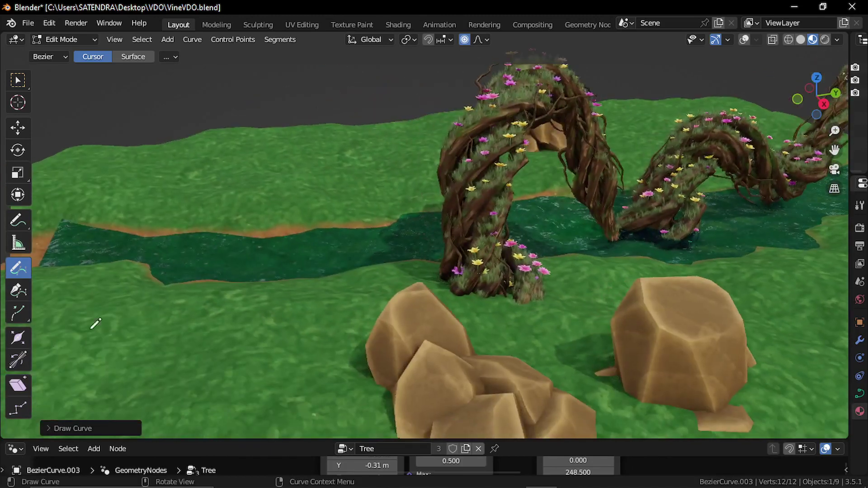
left_click_drag(391, 277, 392, 277)
Step: Draw two shorter vine curves, one rising behind the original vine's arch and one crossing its rising end
mouse_move(556, 253)
middle_mouse_down()
mouse_move(310, 284)
mouse_move(453, 327)
middle_mouse_up()
left_click_drag(464, 80, 466, 77)
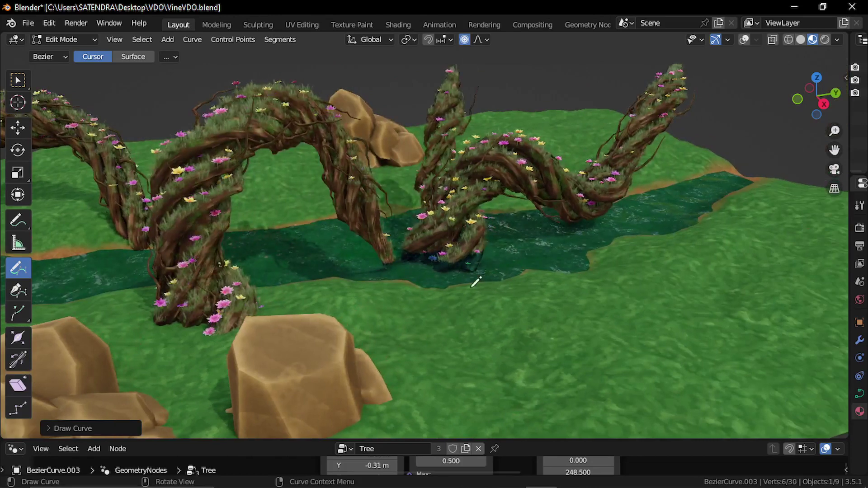
mouse_move(470, 283)
middle_mouse_down()
mouse_move(519, 277)
mouse_move(387, 274)
mouse_move(672, 345)
middle_mouse_up()
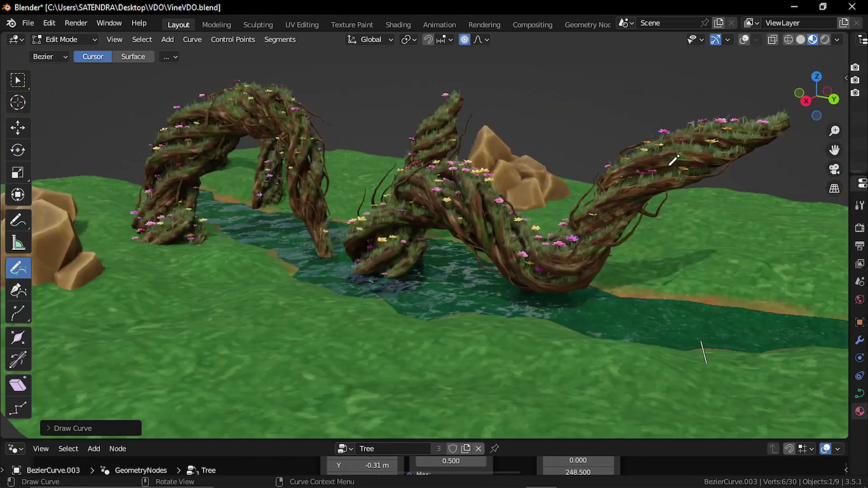
left_click_drag(625, 120, 620, 125)
Step: Draw a long vine curve arching from the near bank over the original vine, and return to Object Mode to view the scene
middle_click_drag(511, 218, 669, 230, "shift")
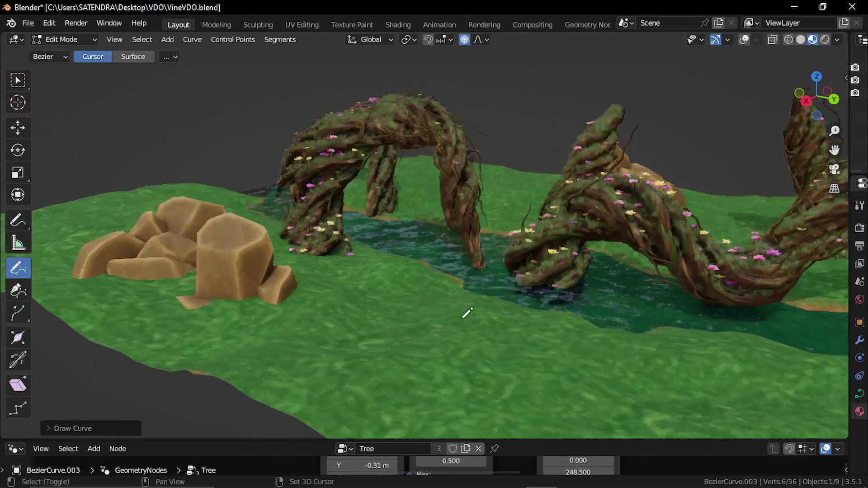
left_click_drag(458, 323, 512, 136)
left_click_drag(738, 202, 737, 203)
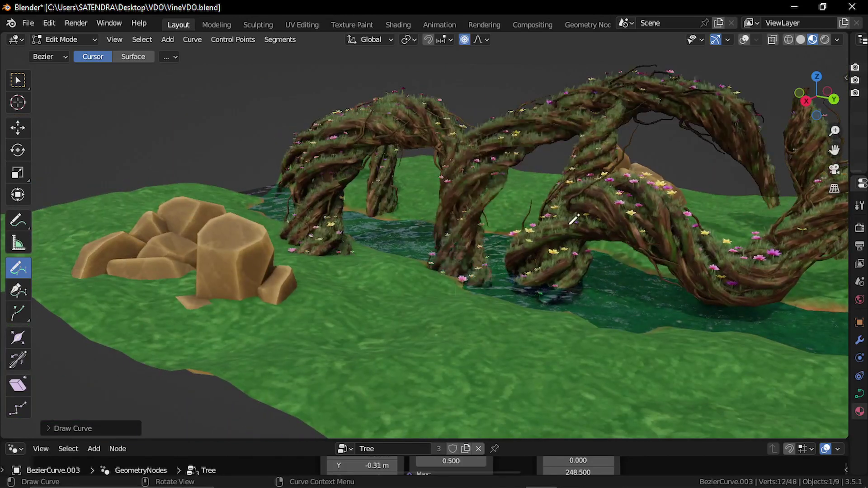
key("Tab")
middle_click_drag(519, 243, 493, 247)
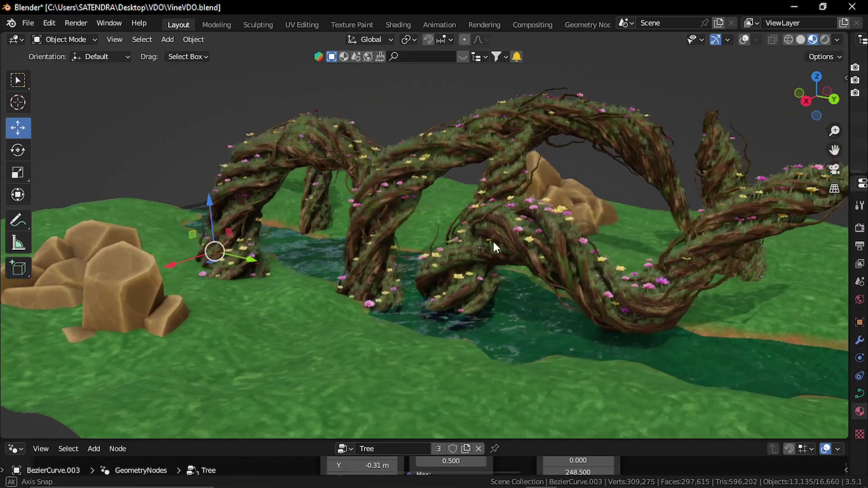